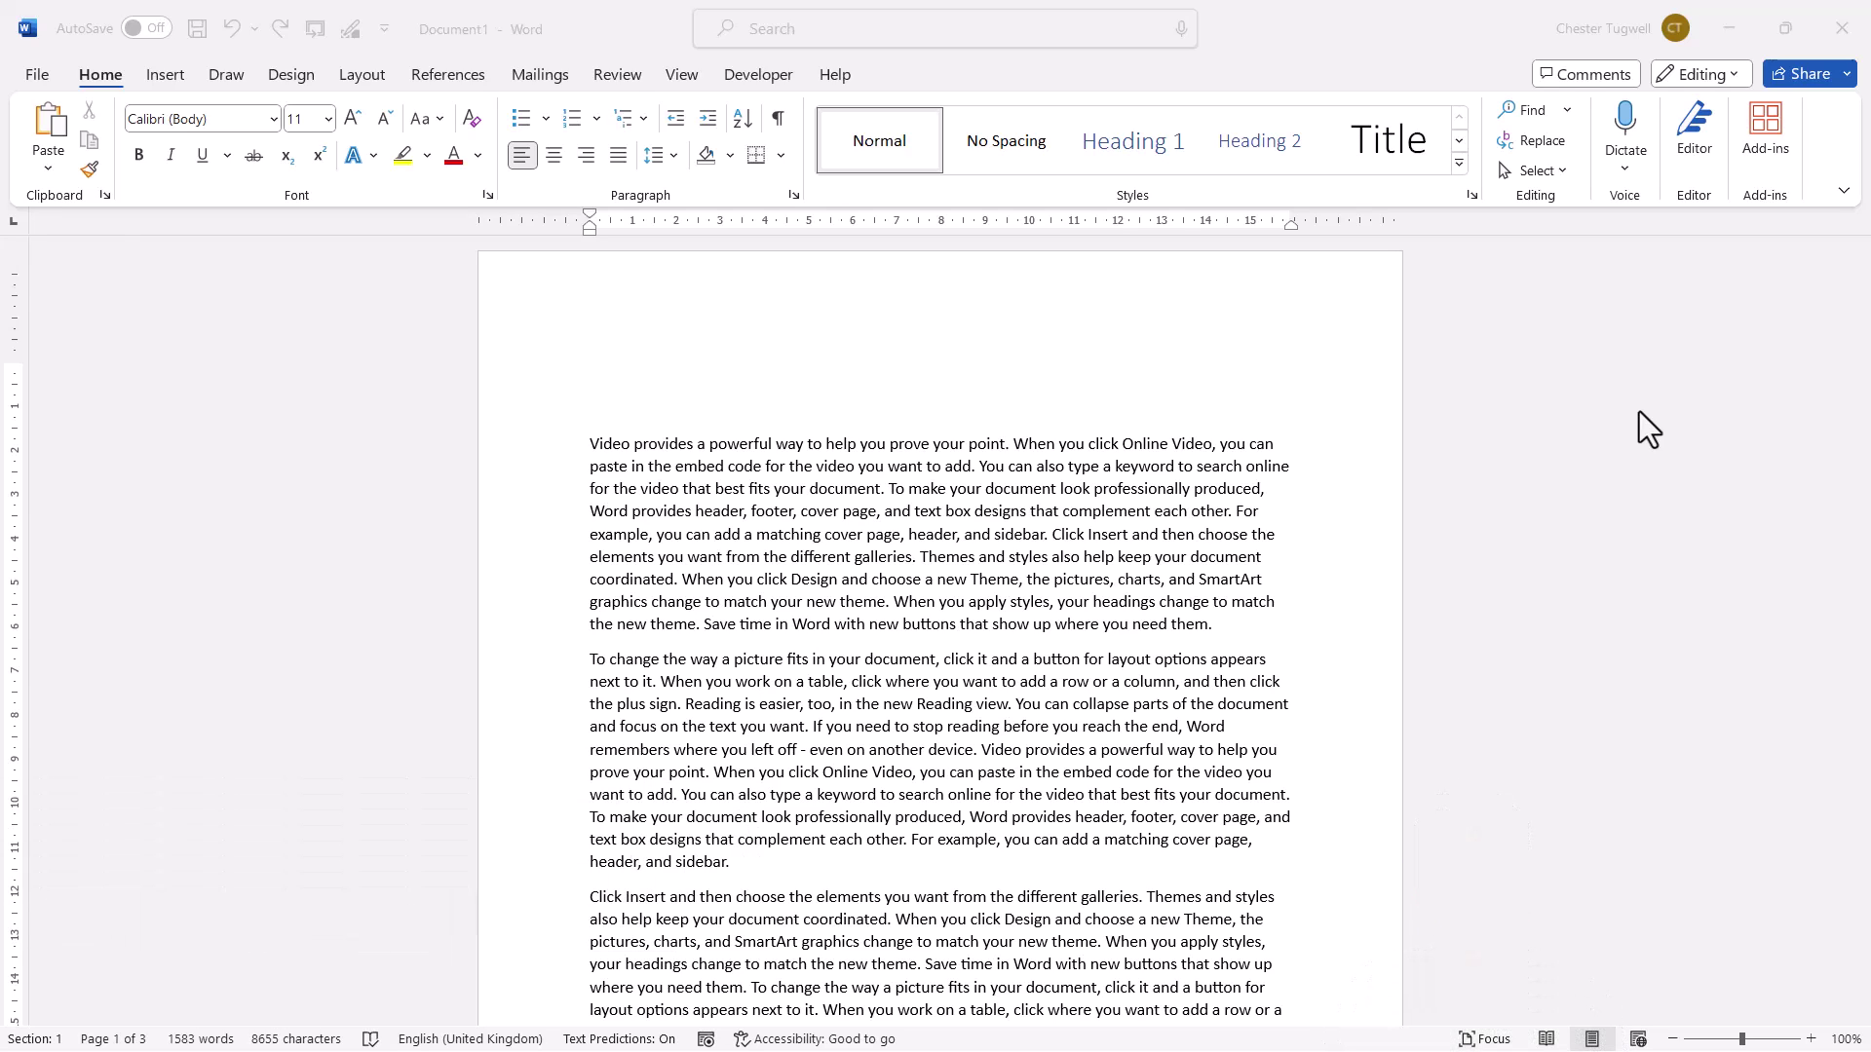
# - Place the cursor on the empty line at the top of the page, above the first paragraph
pyautogui.click(923, 419)
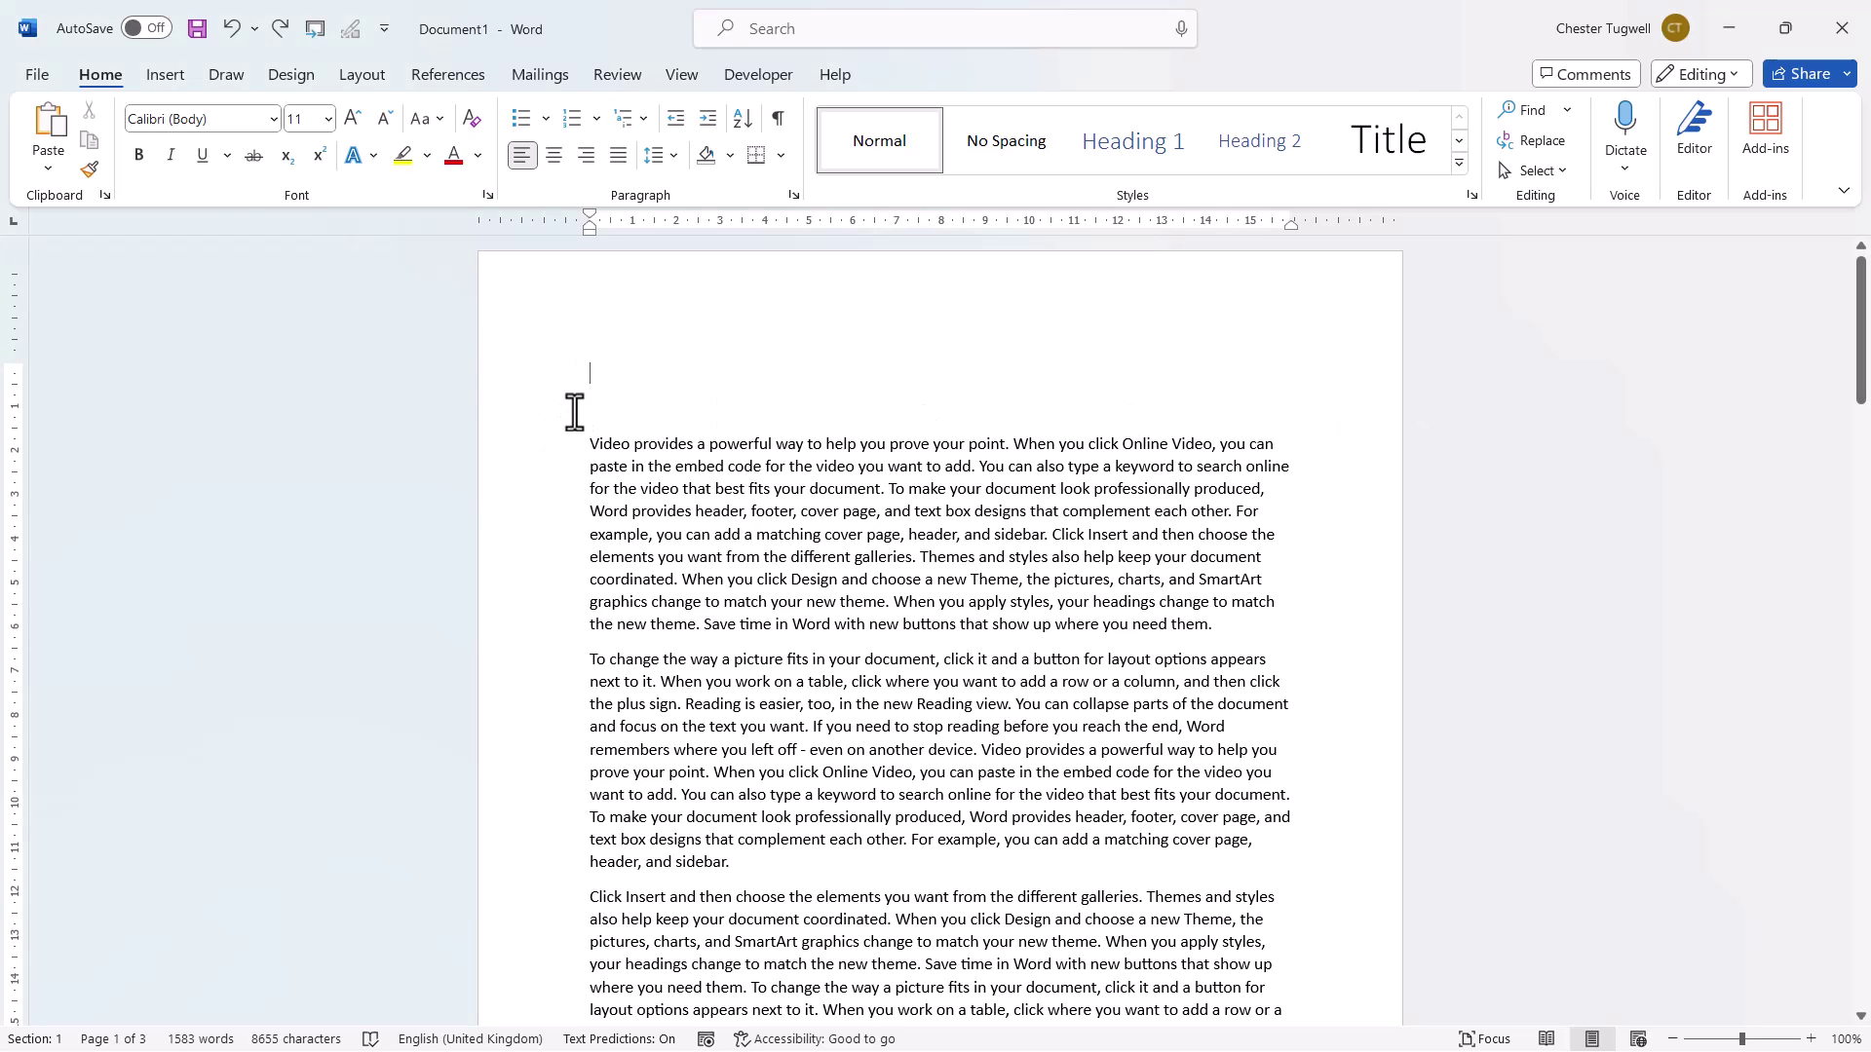
# - Insert a Basic Block List SmartArt and delete boxes until a single [Text] block remains
pyautogui.click(165, 75)
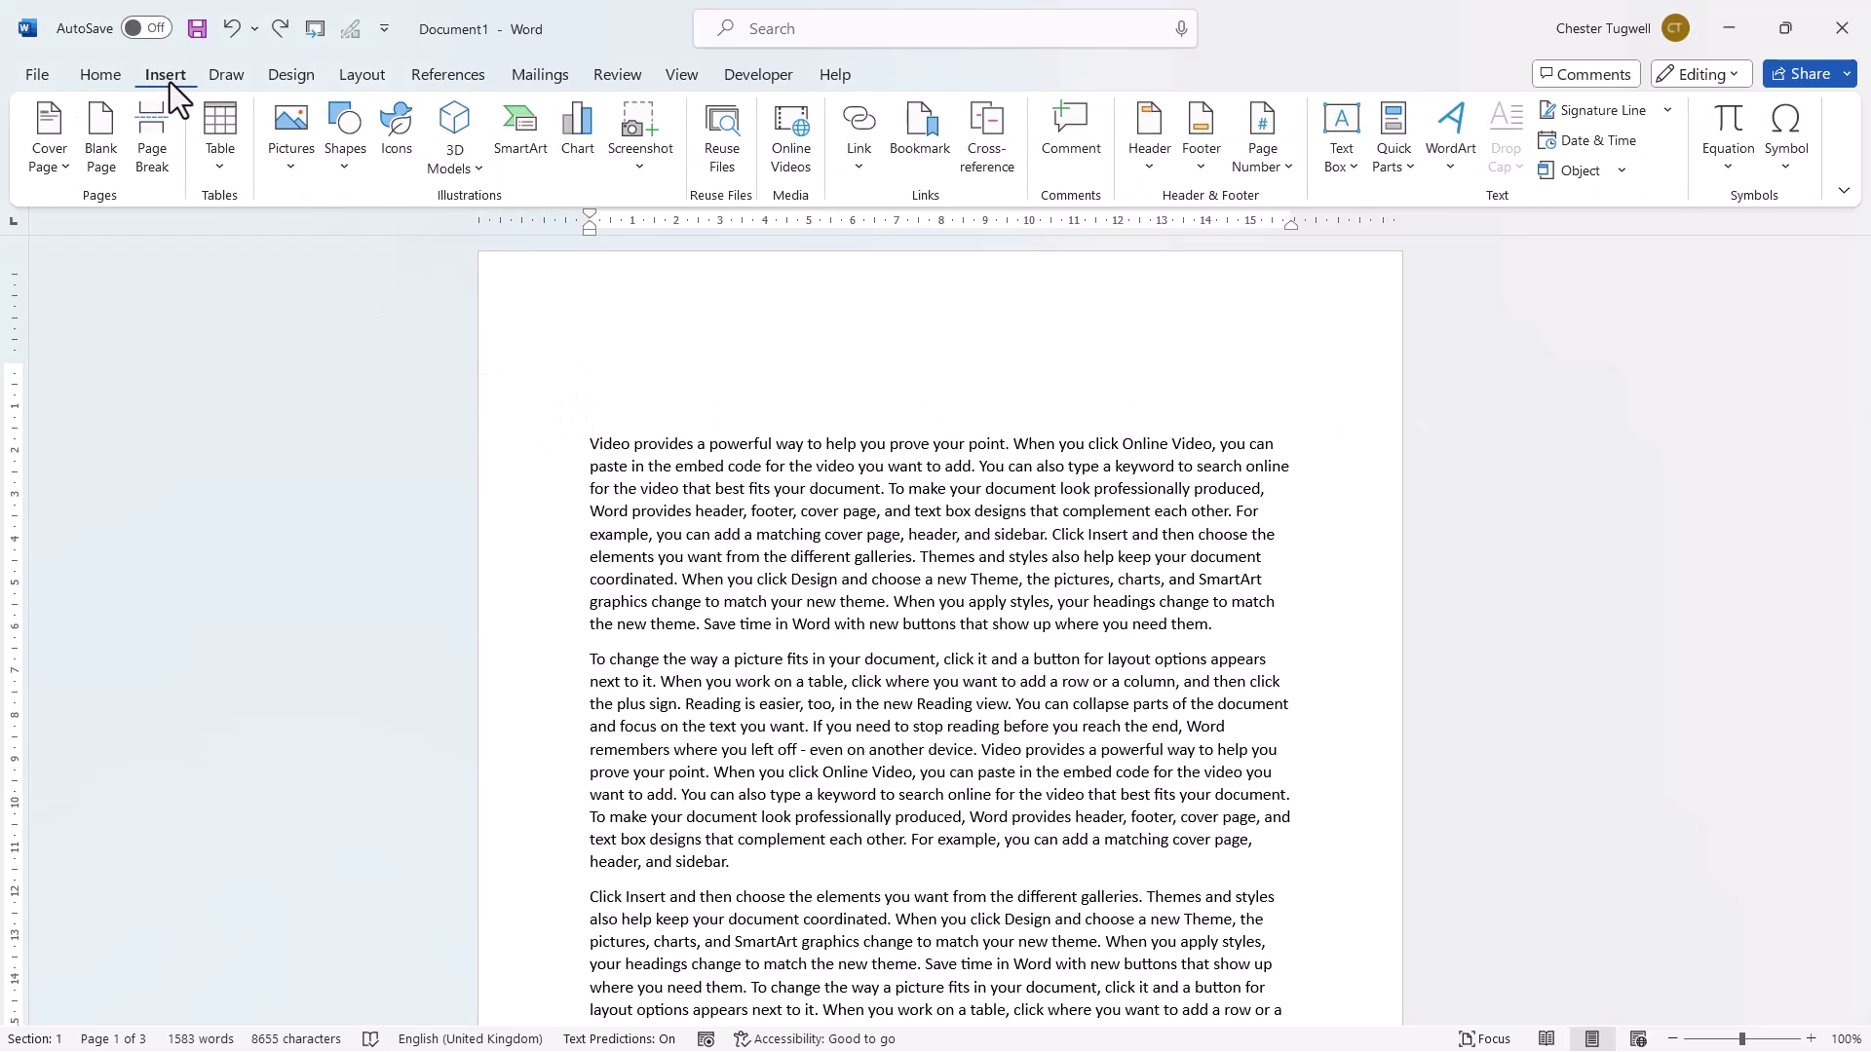
pyautogui.click(521, 140)
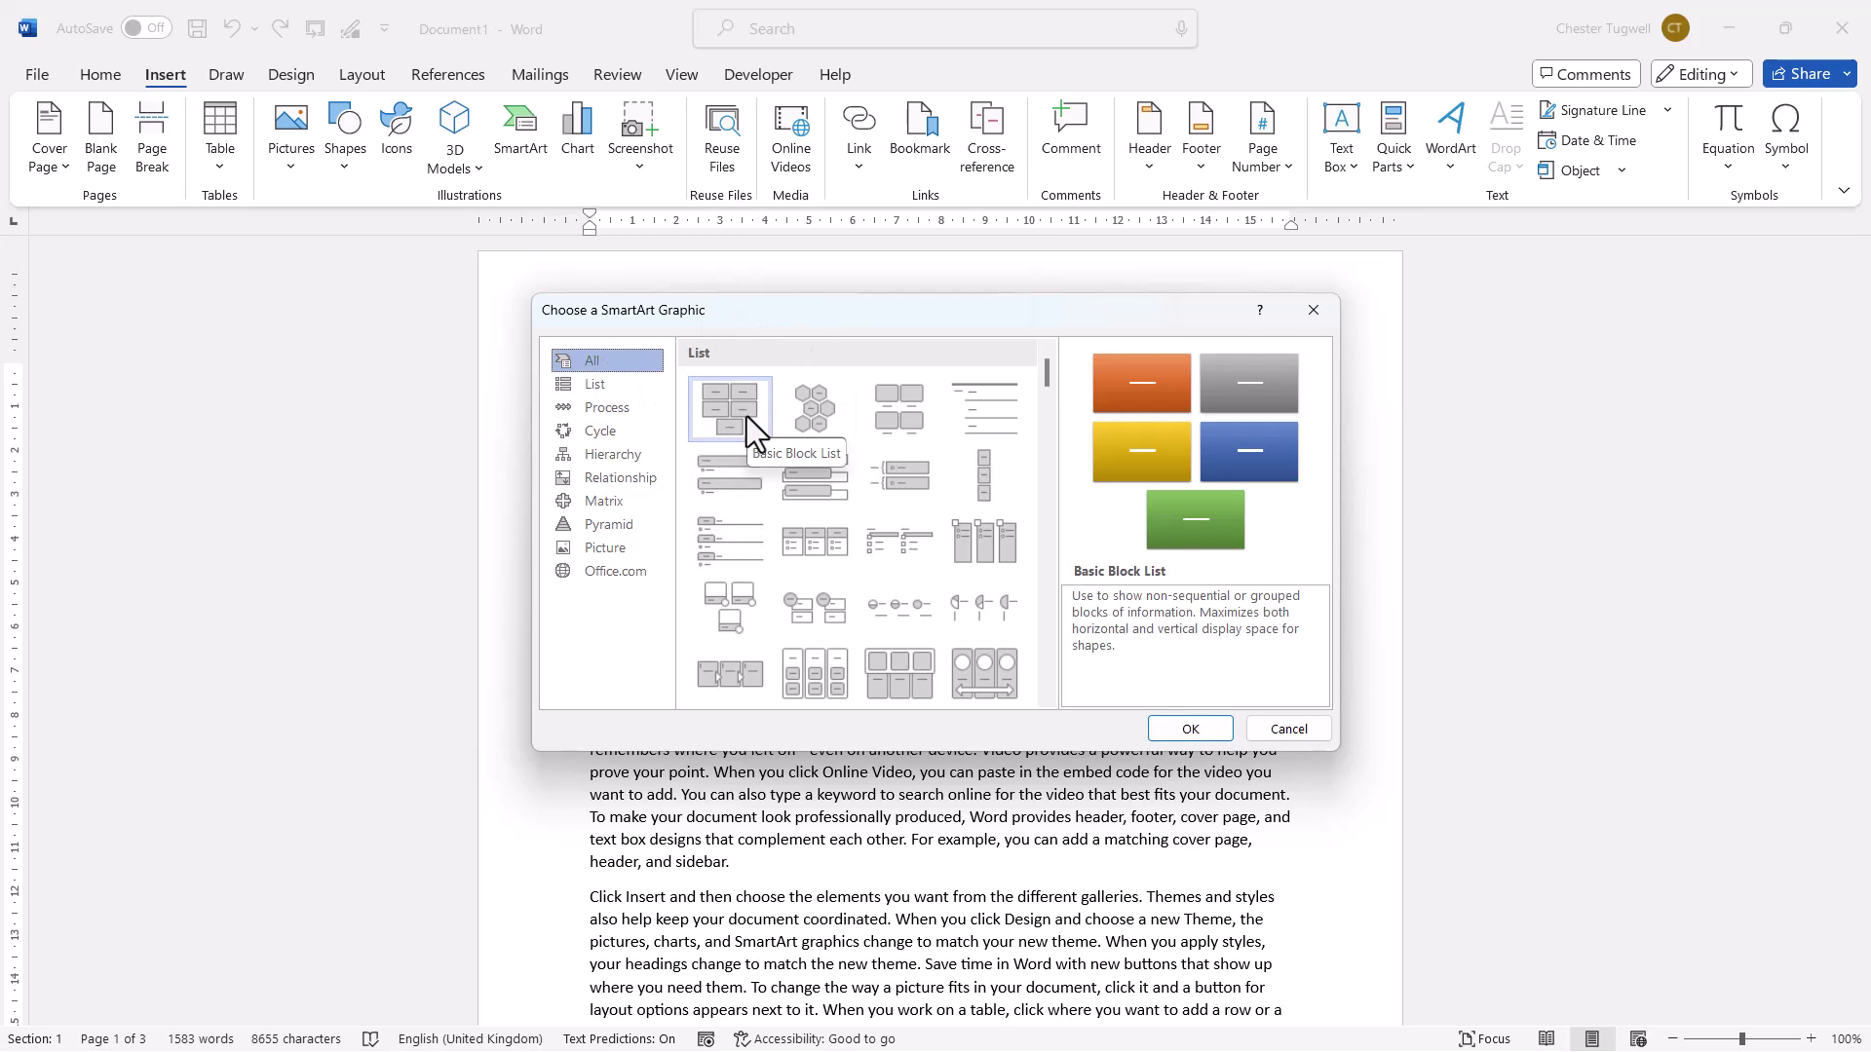
pyautogui.click(1201, 738)
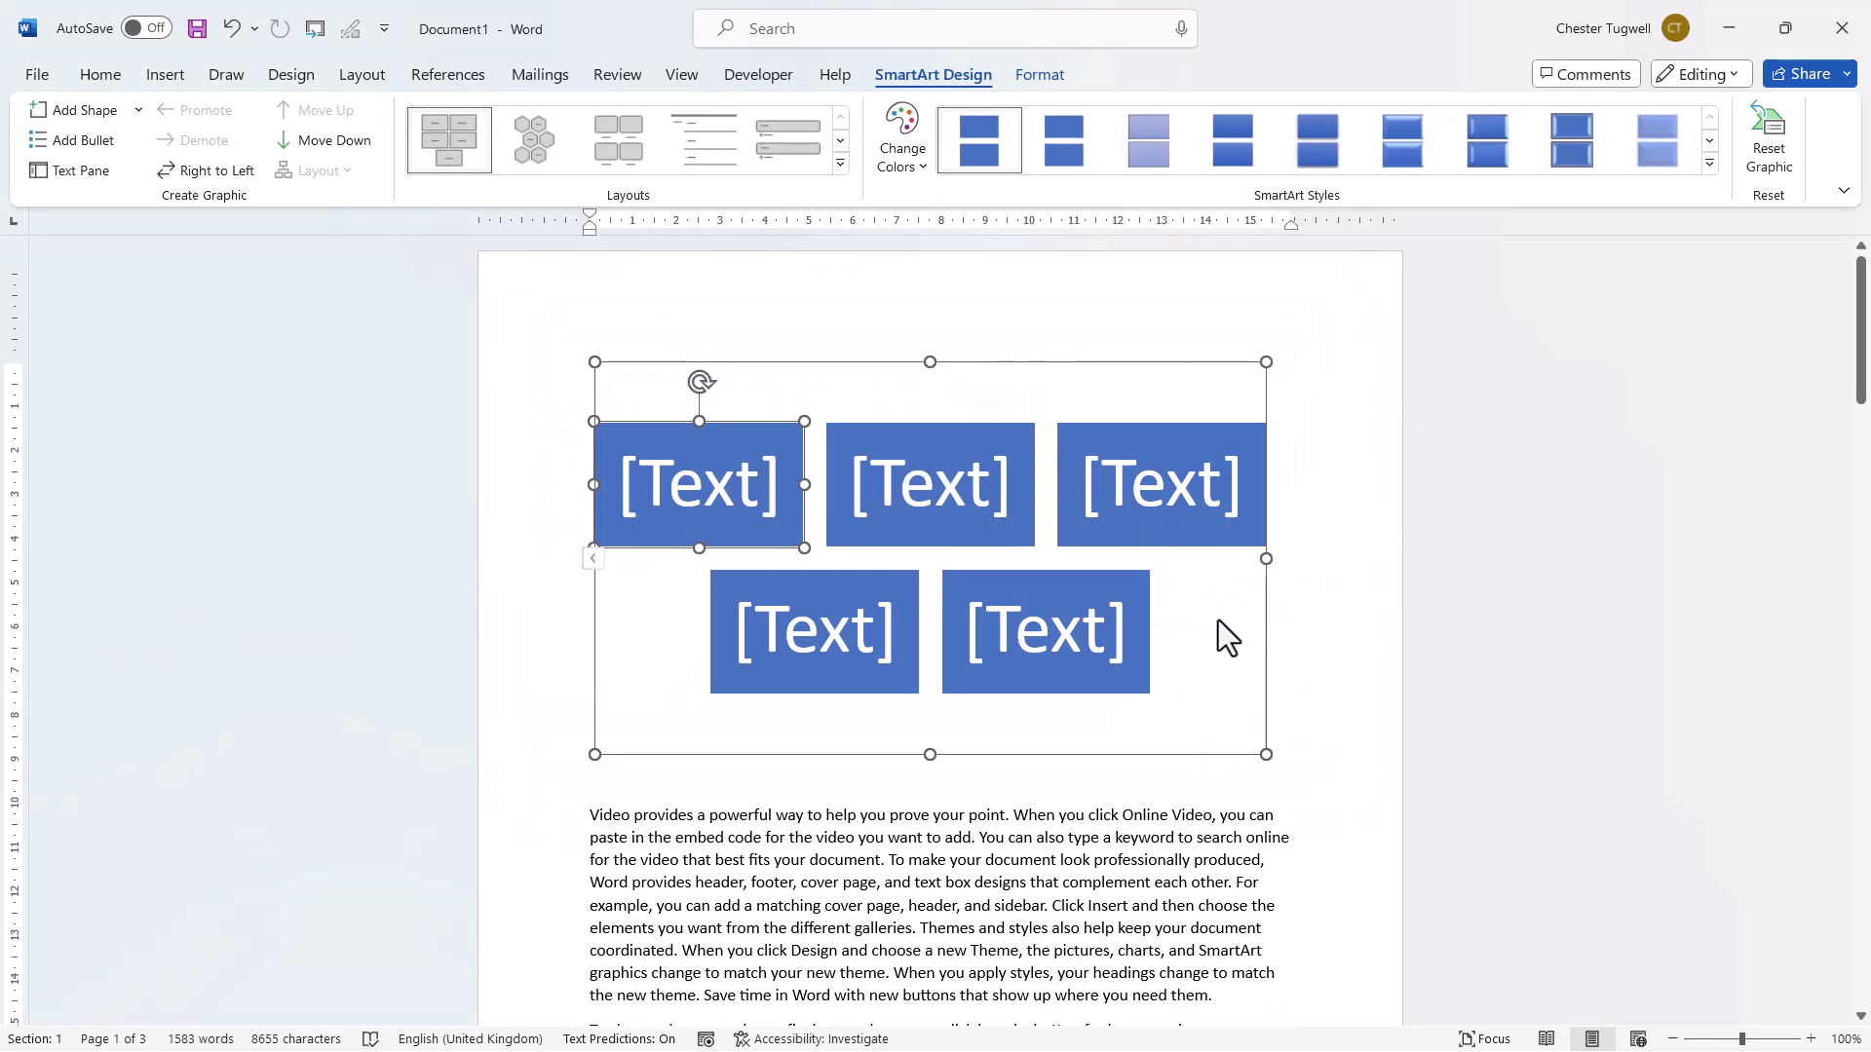
pyautogui.press('Delete')
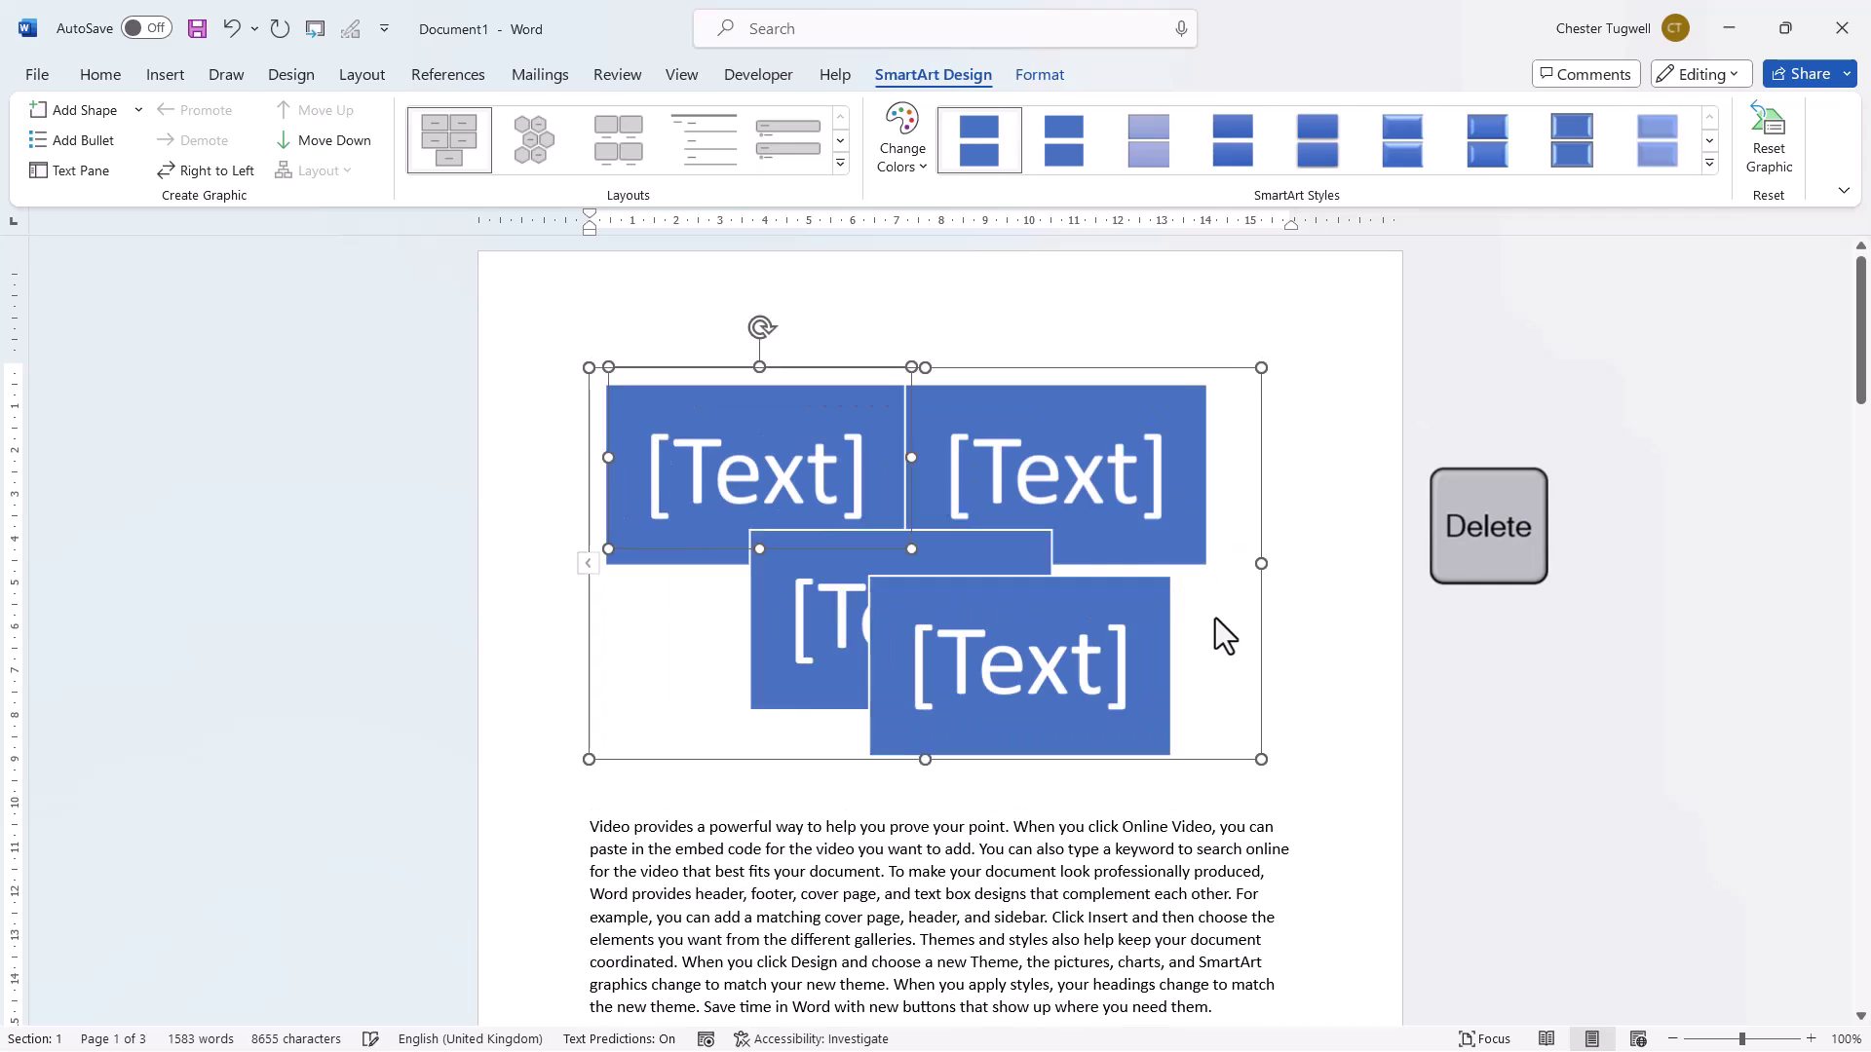
pyautogui.press('Delete')
pyautogui.press('Delete')
pyautogui.press('Delete')
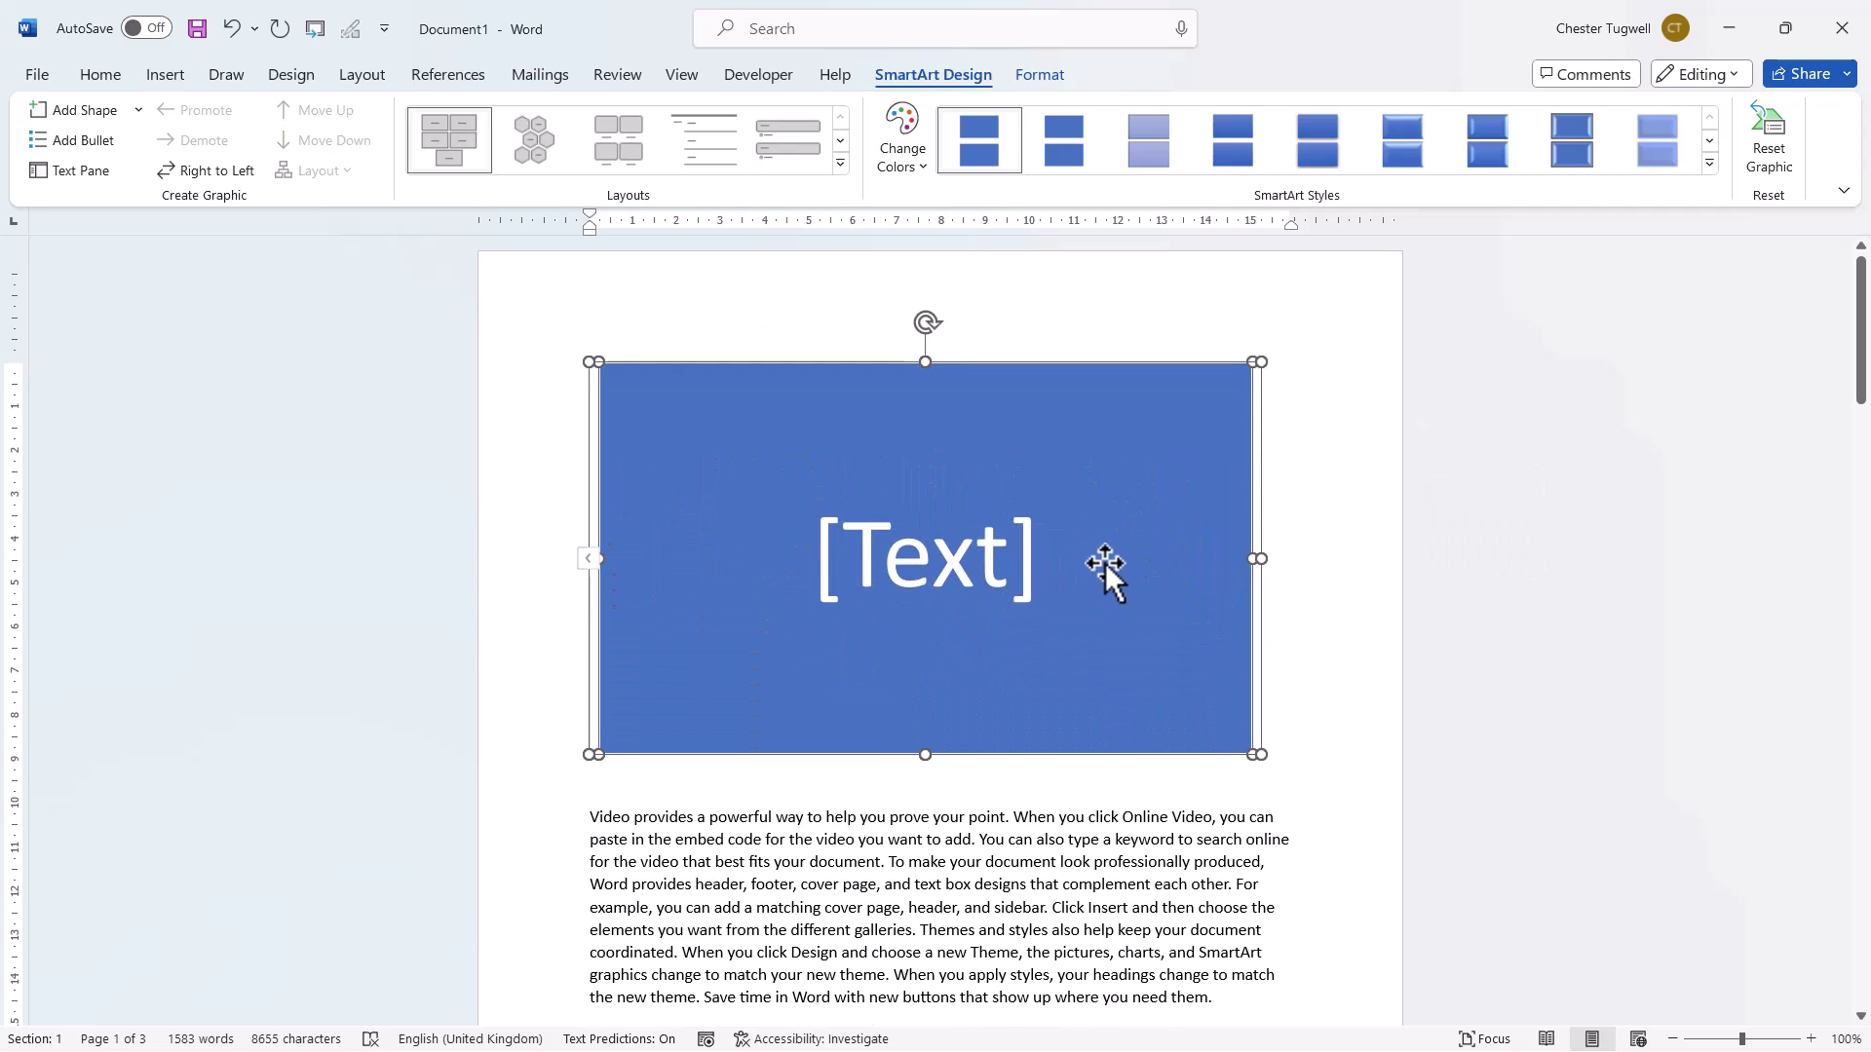
# - Type MY TEXT in the block and format it as AdLib WGL4 BT at 72 pt
pyautogui.click(920, 559)
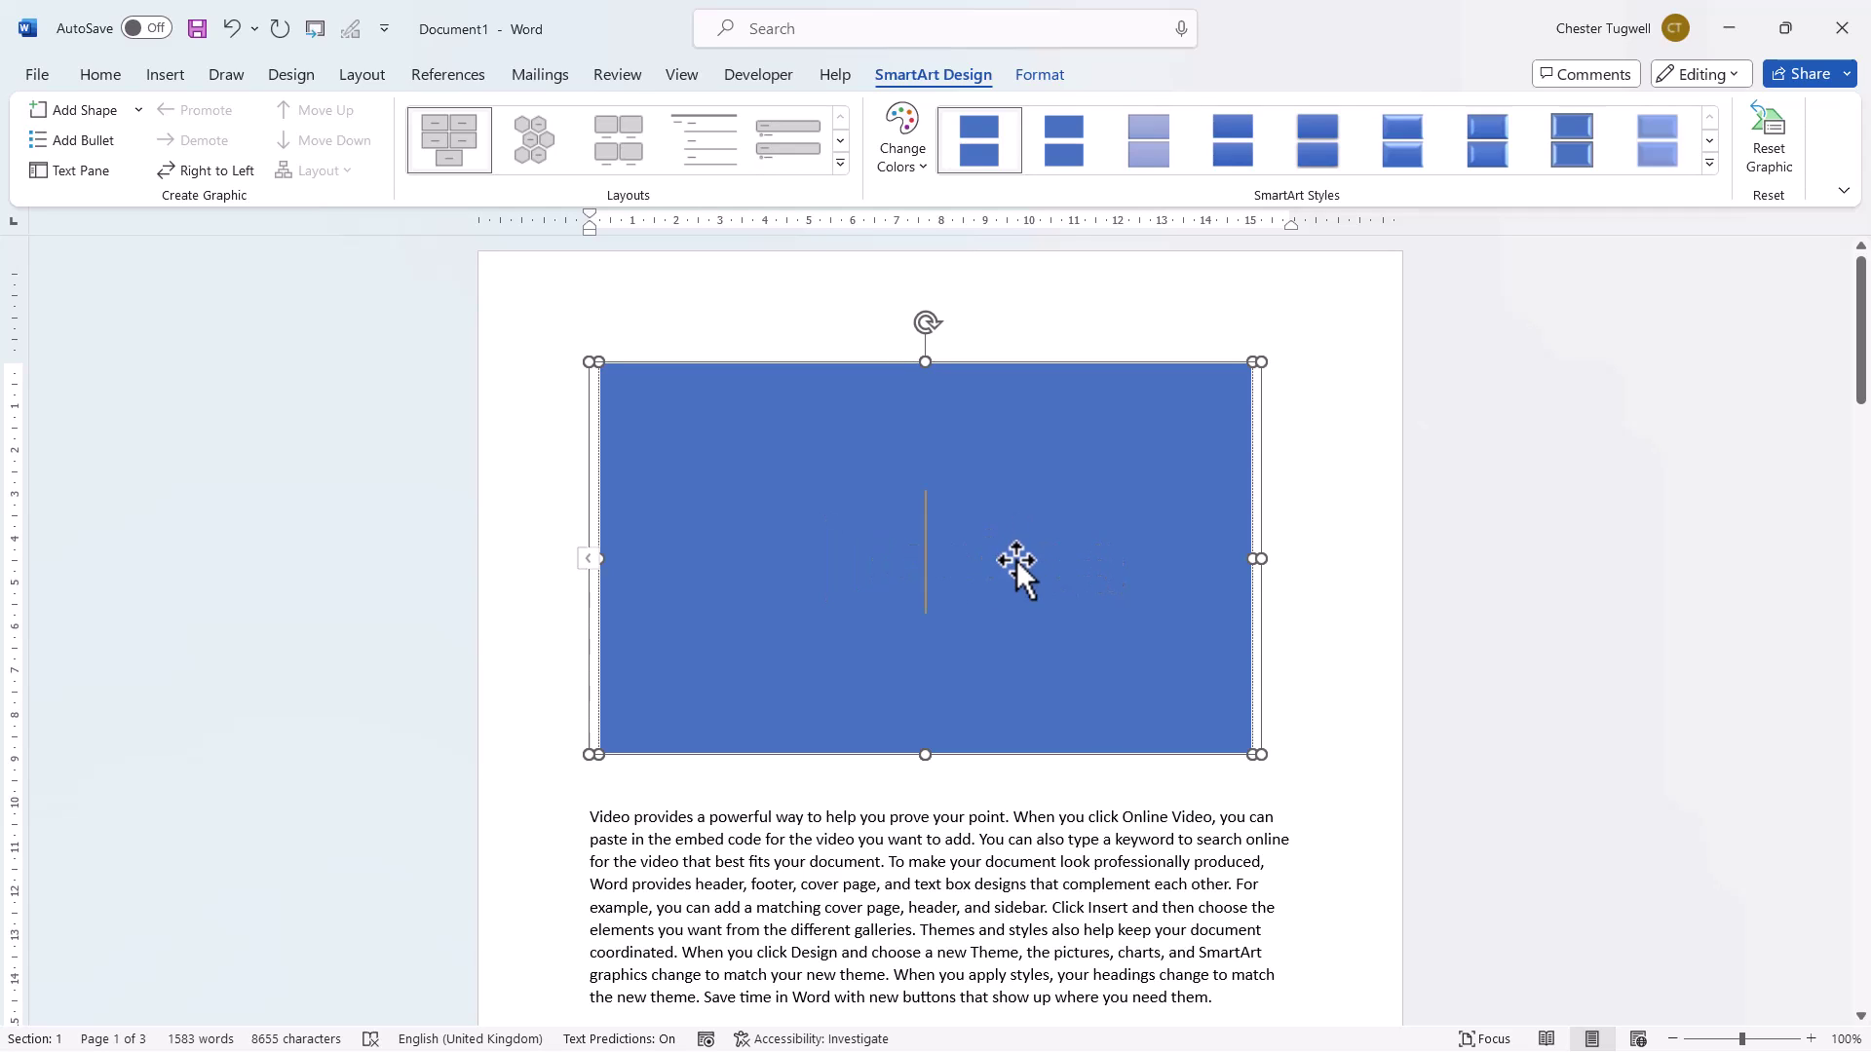
pyautogui.write('MY TE')
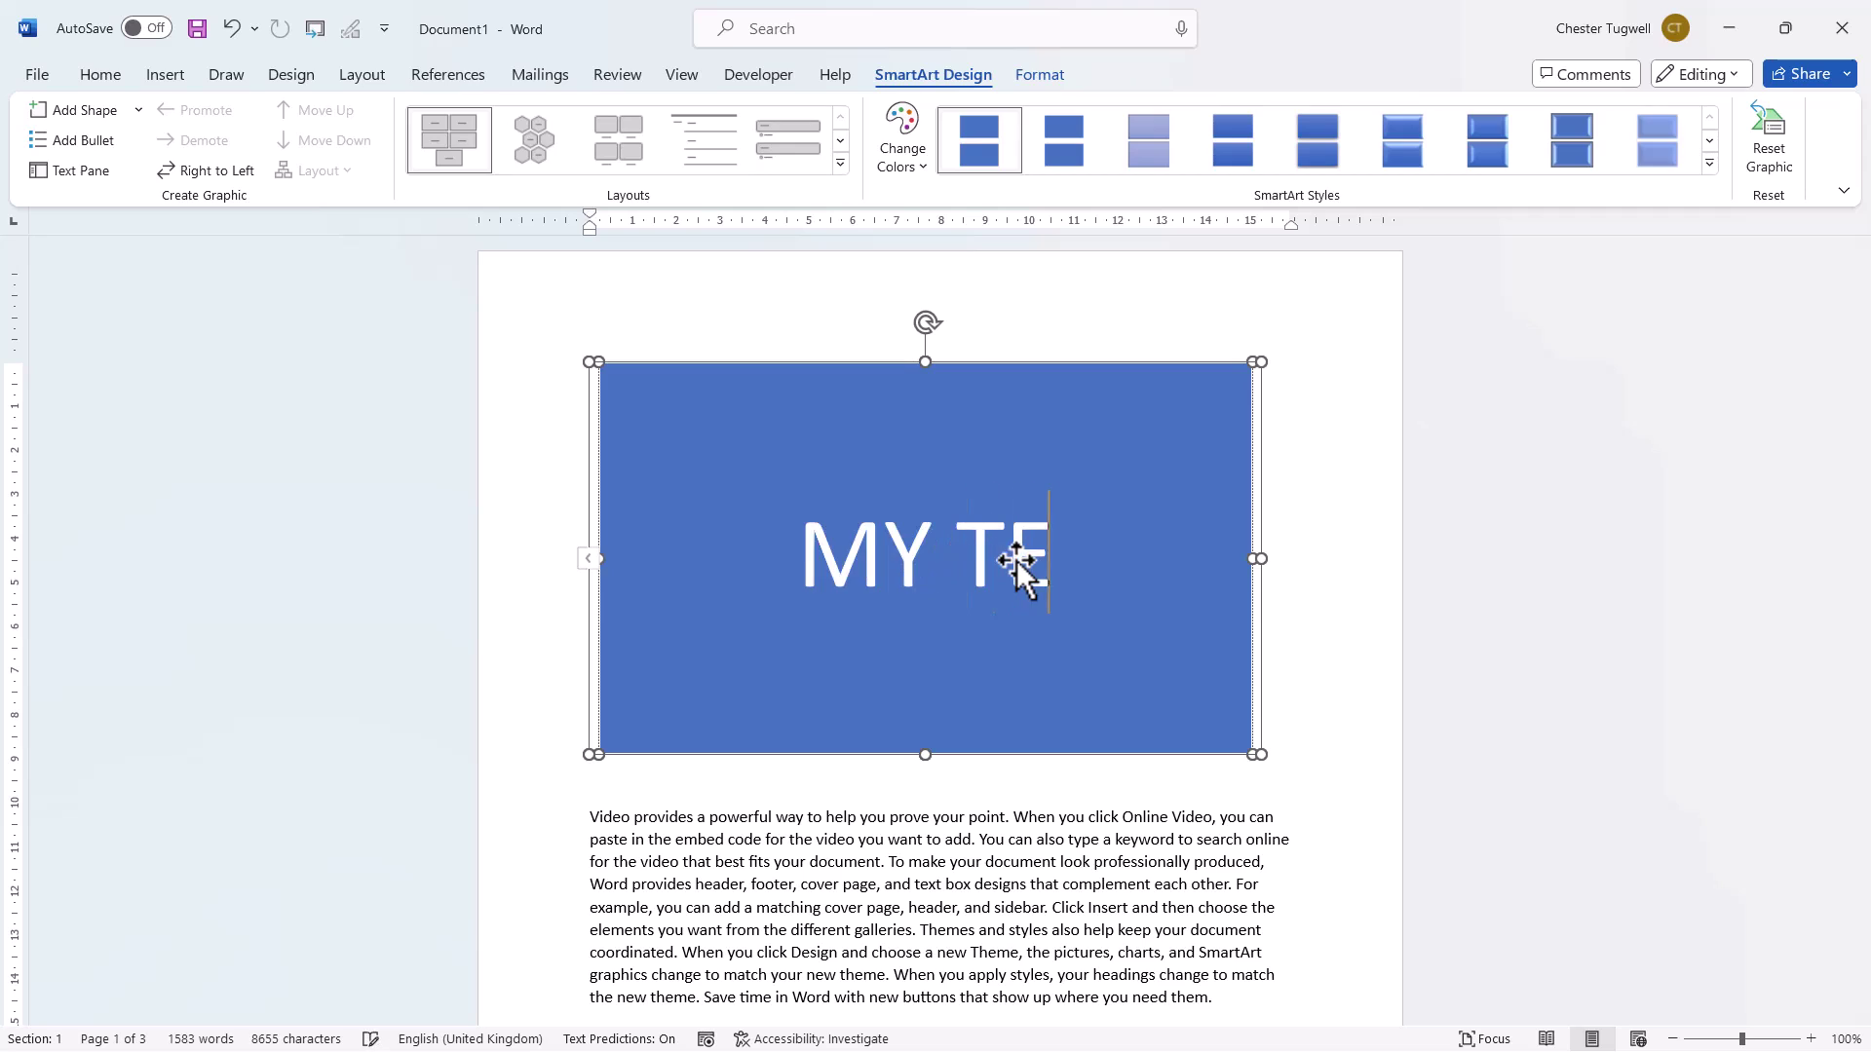
pyautogui.write('XT')
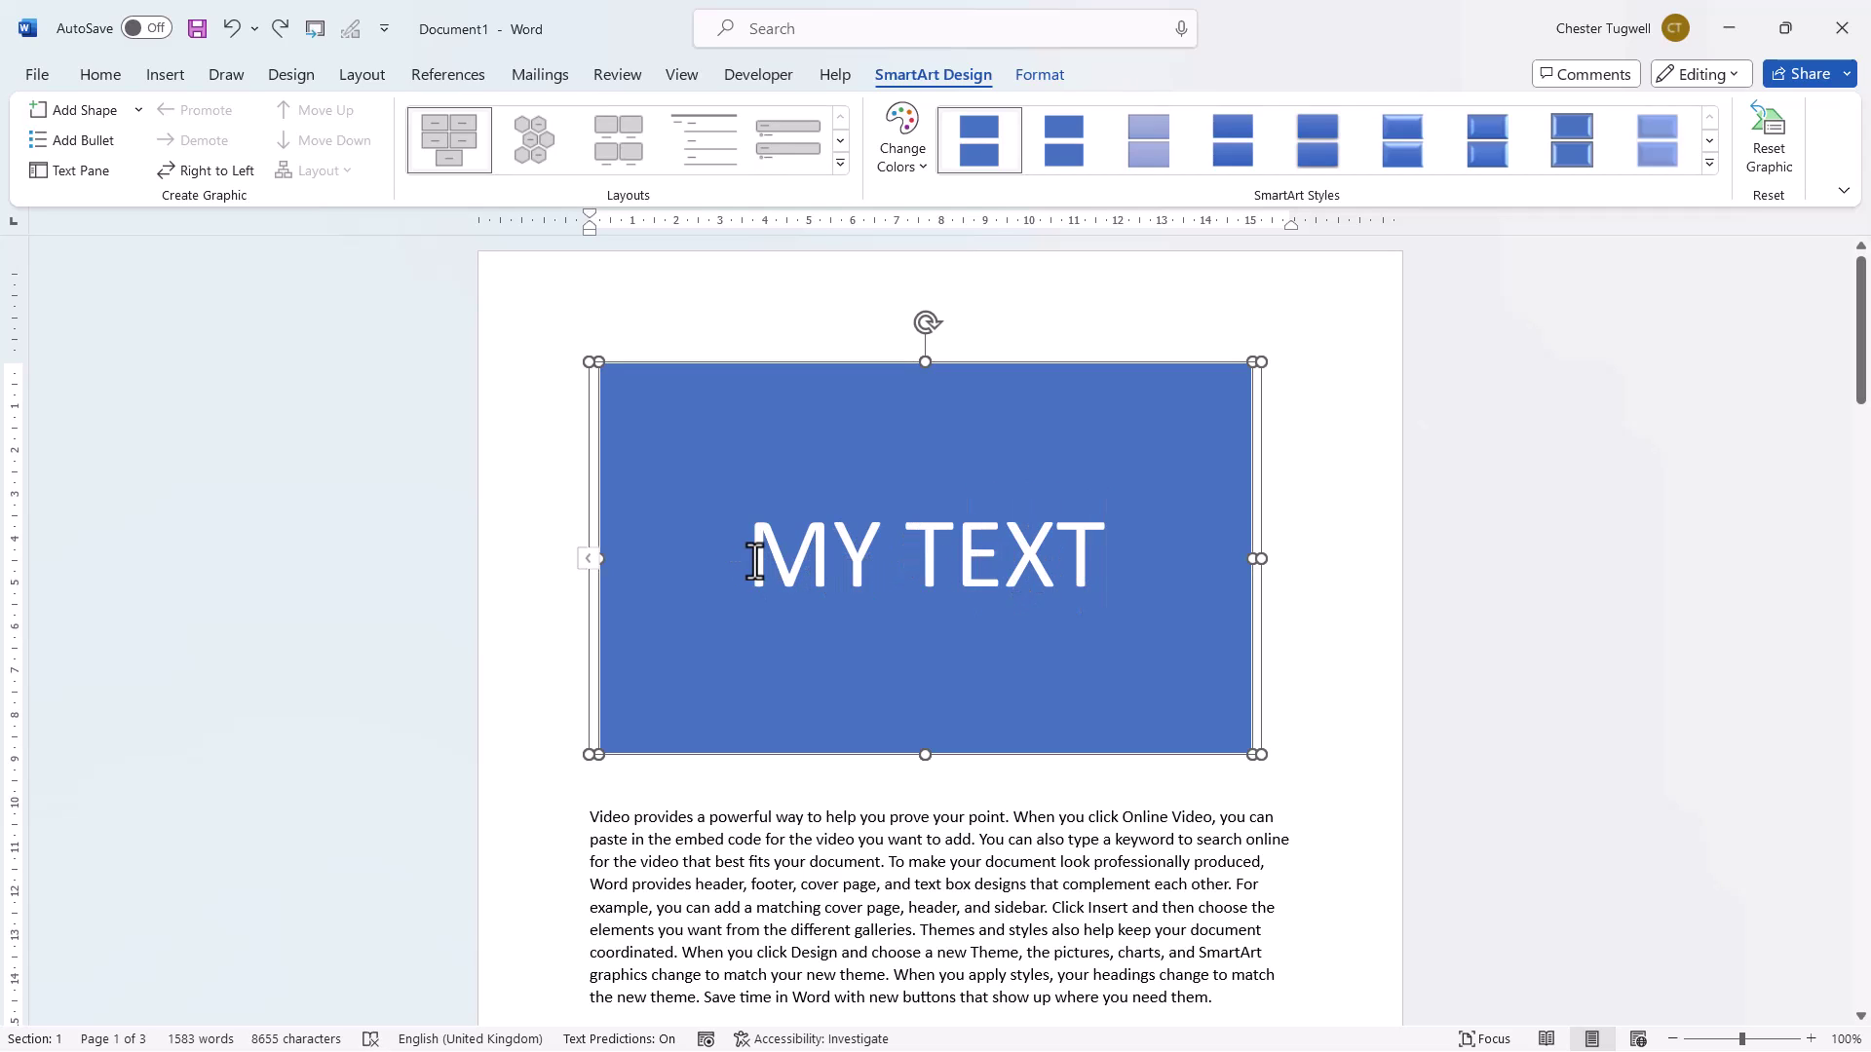
pyautogui.moveTo(753, 556); pyautogui.dragTo(1146, 550)
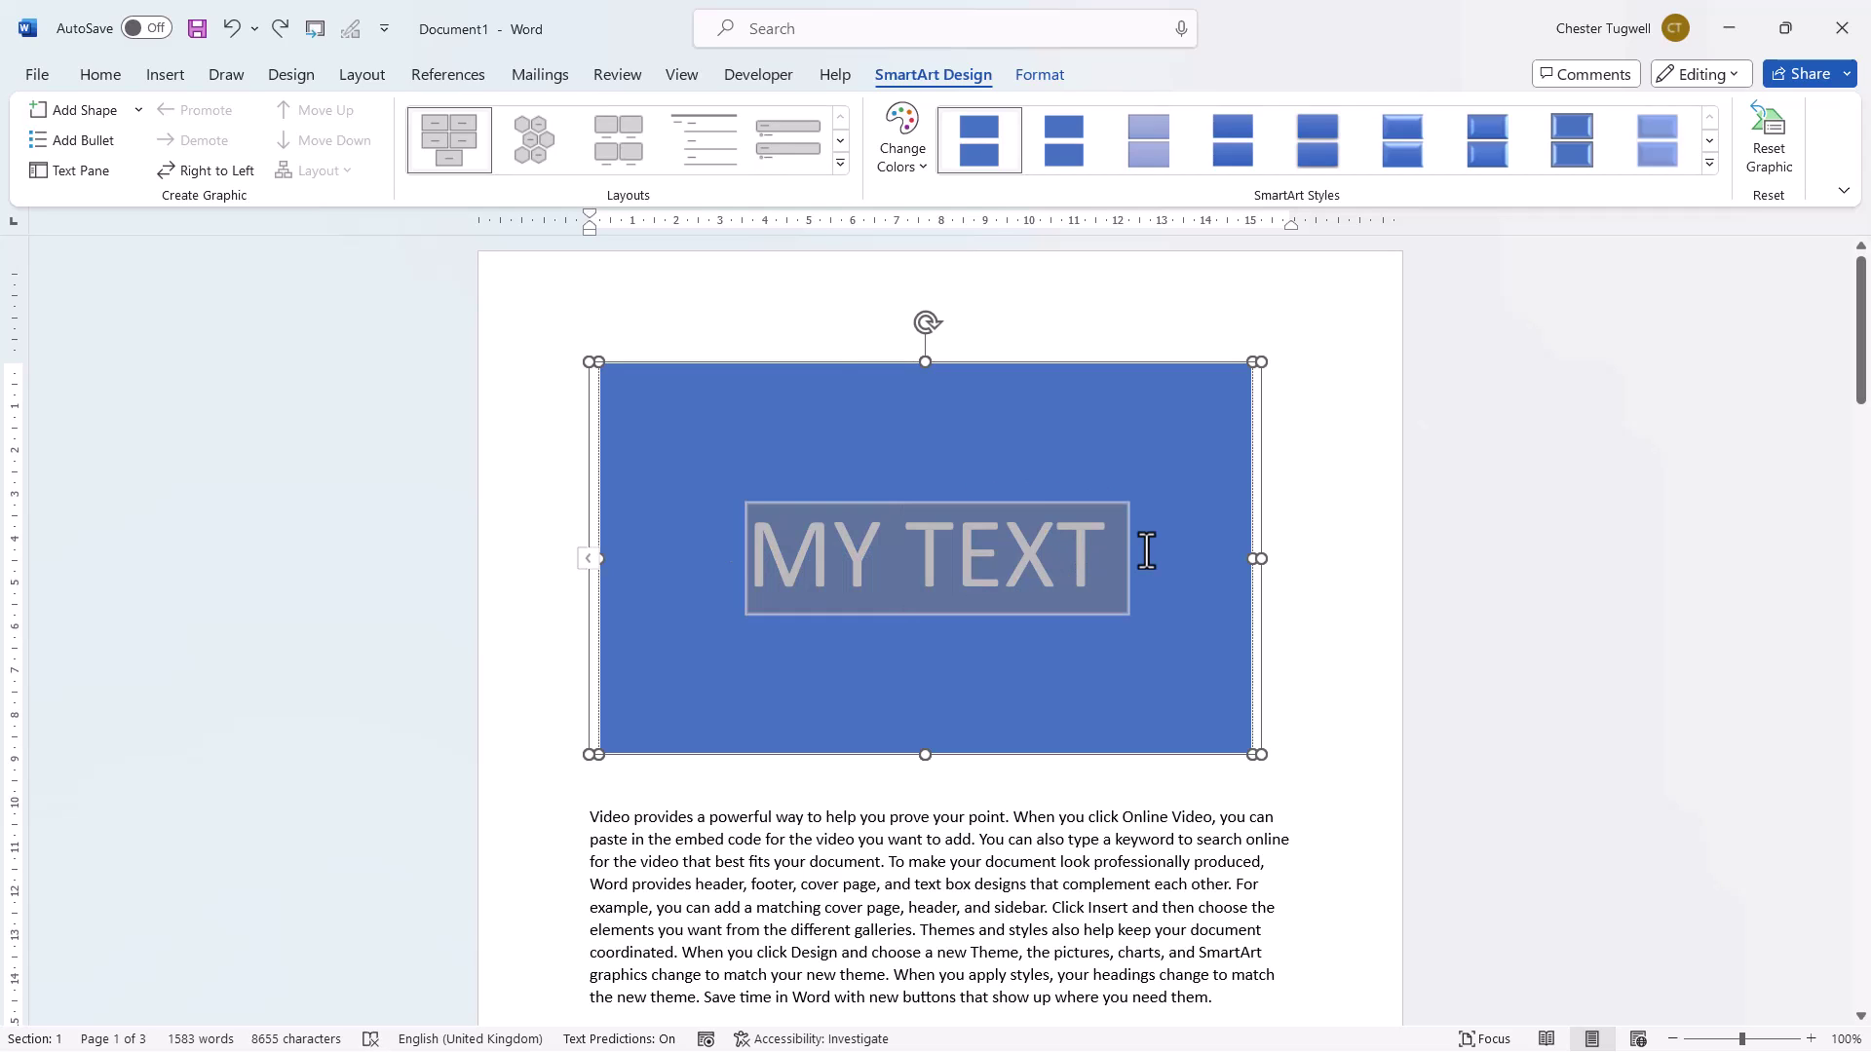
pyautogui.click(117, 79)
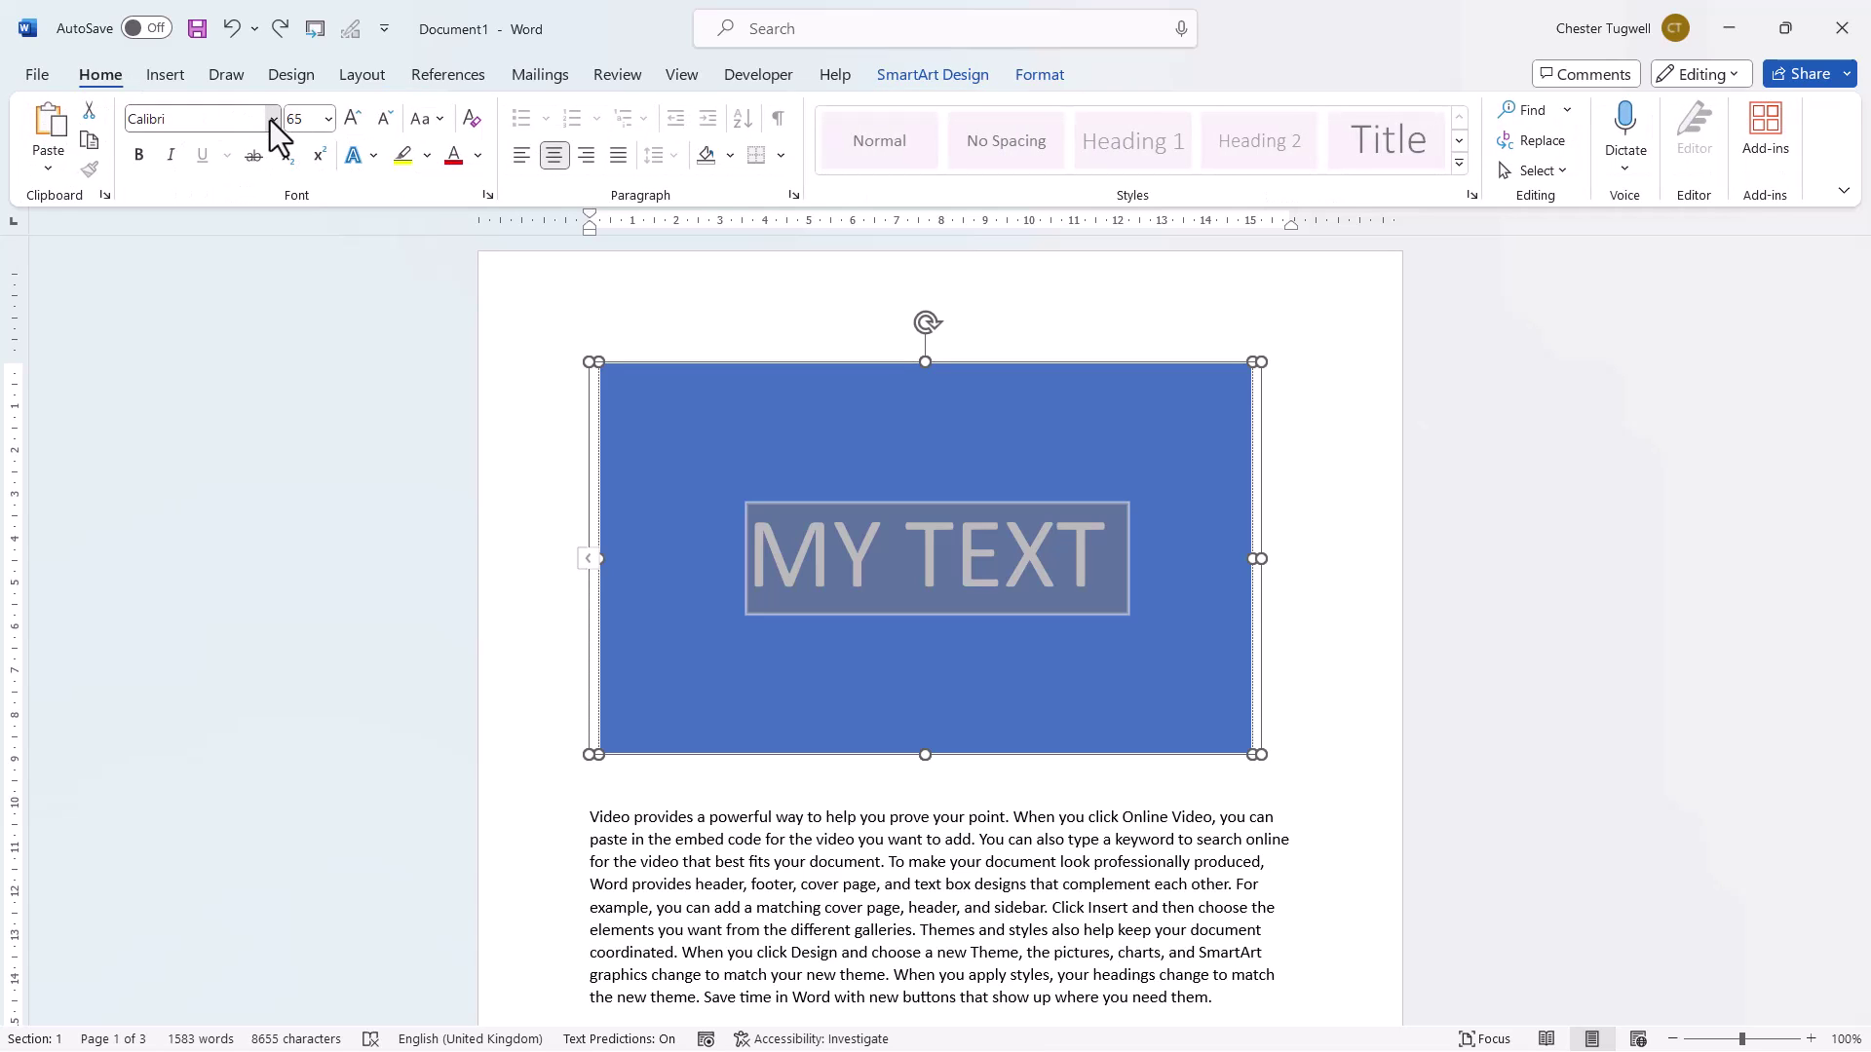
pyautogui.click(273, 119)
pyautogui.click(222, 286)
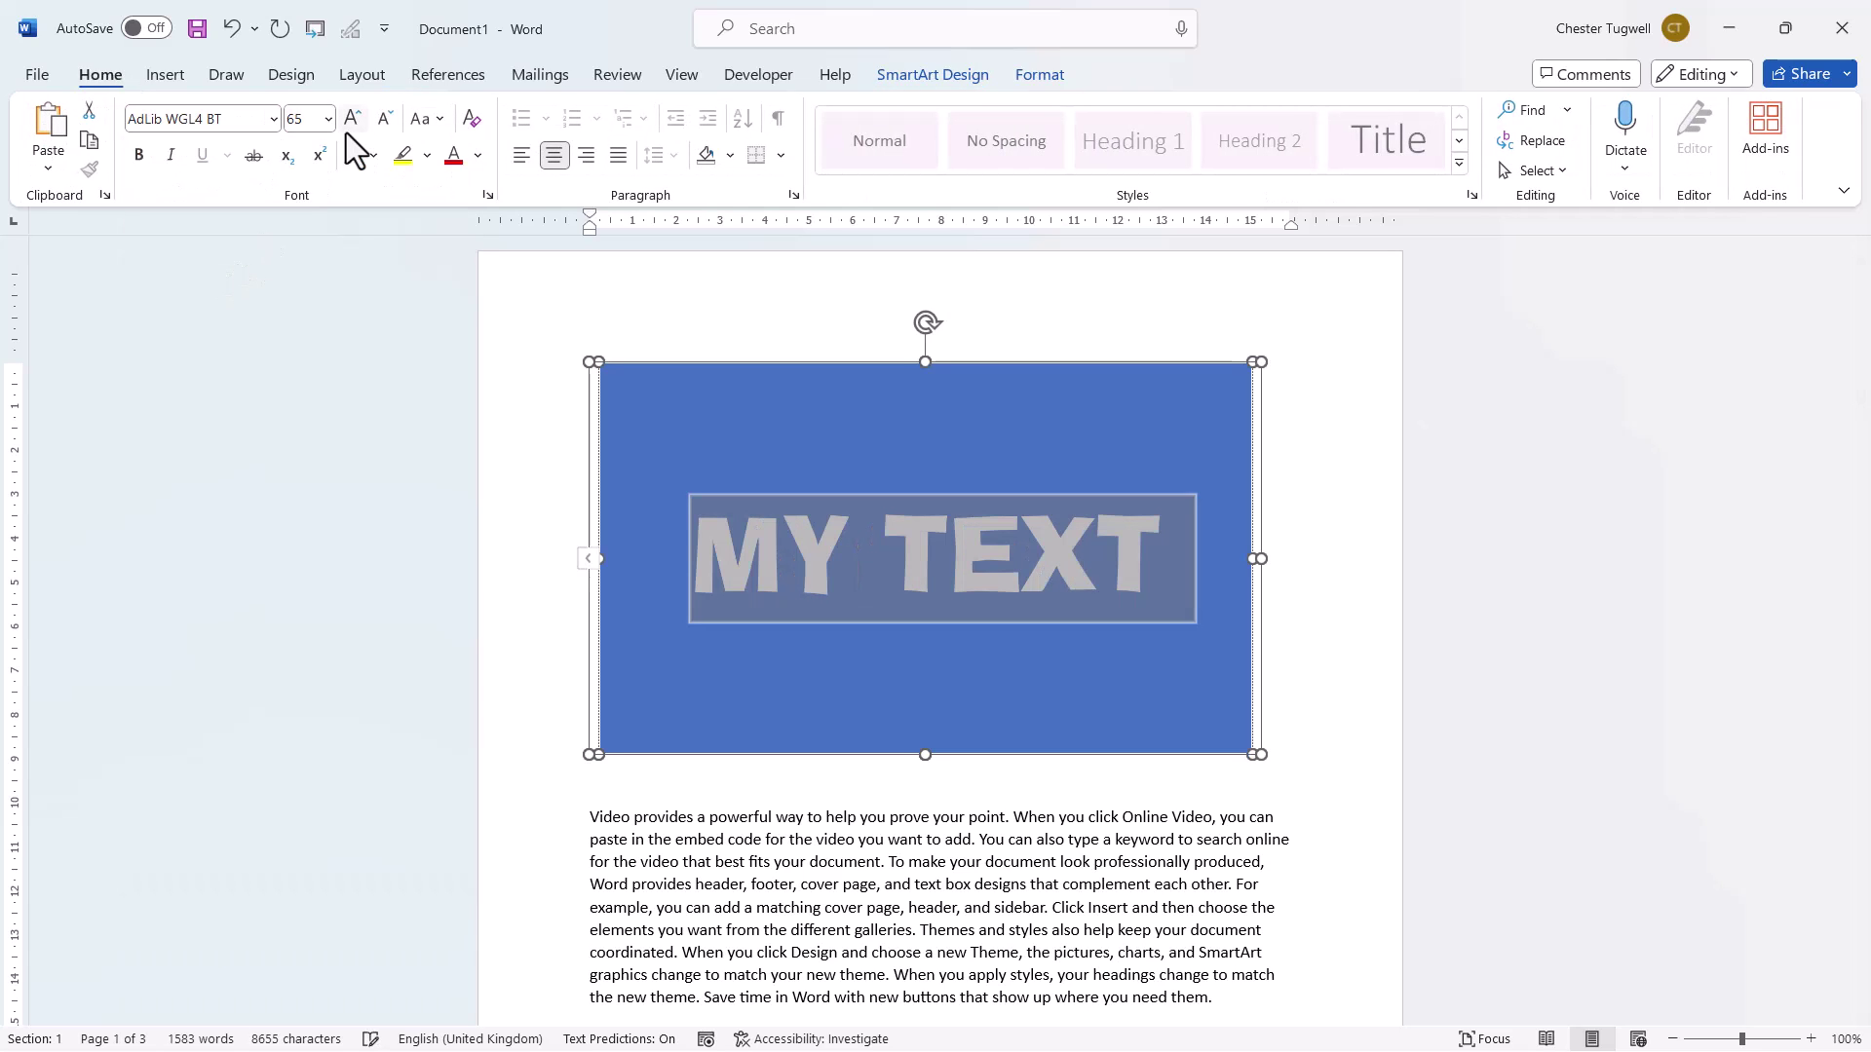
pyautogui.click(354, 118)
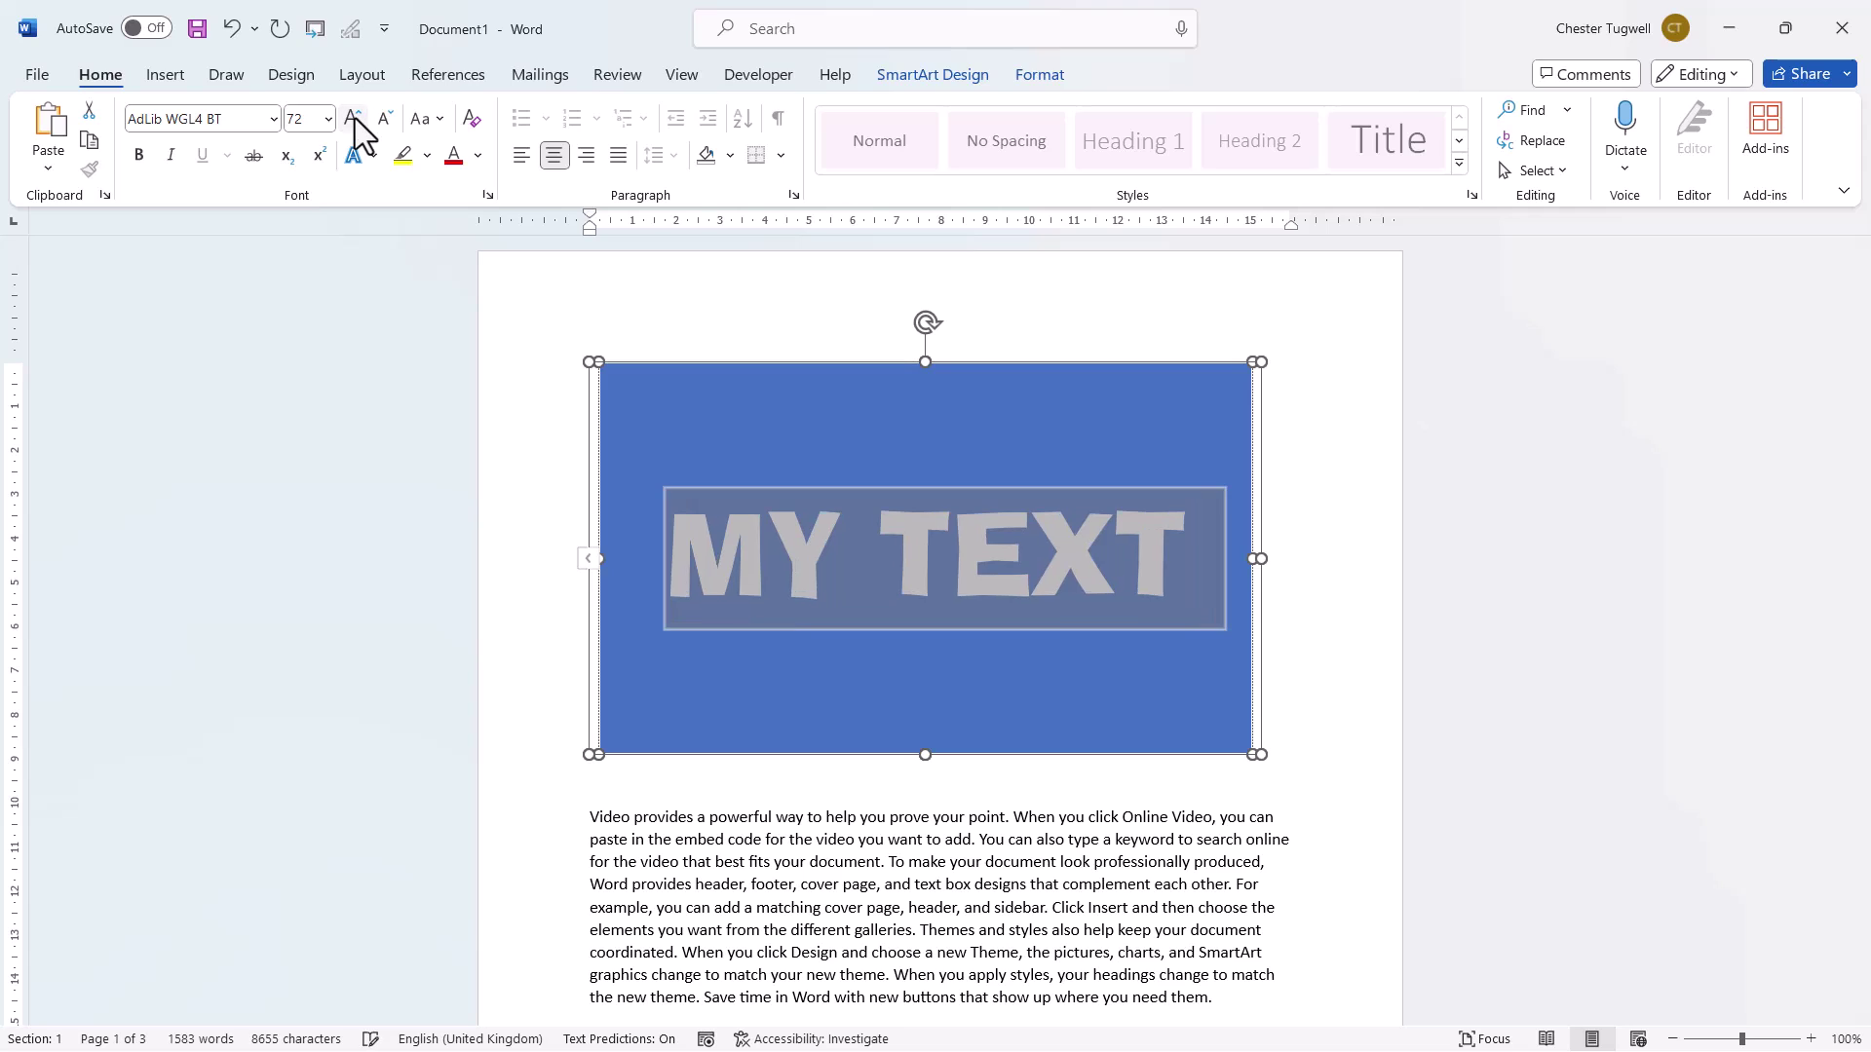
# - Use Text Fill > Picture to fill the MY TEXT letters with the sunset photo P1030086
pyautogui.click(1058, 81)
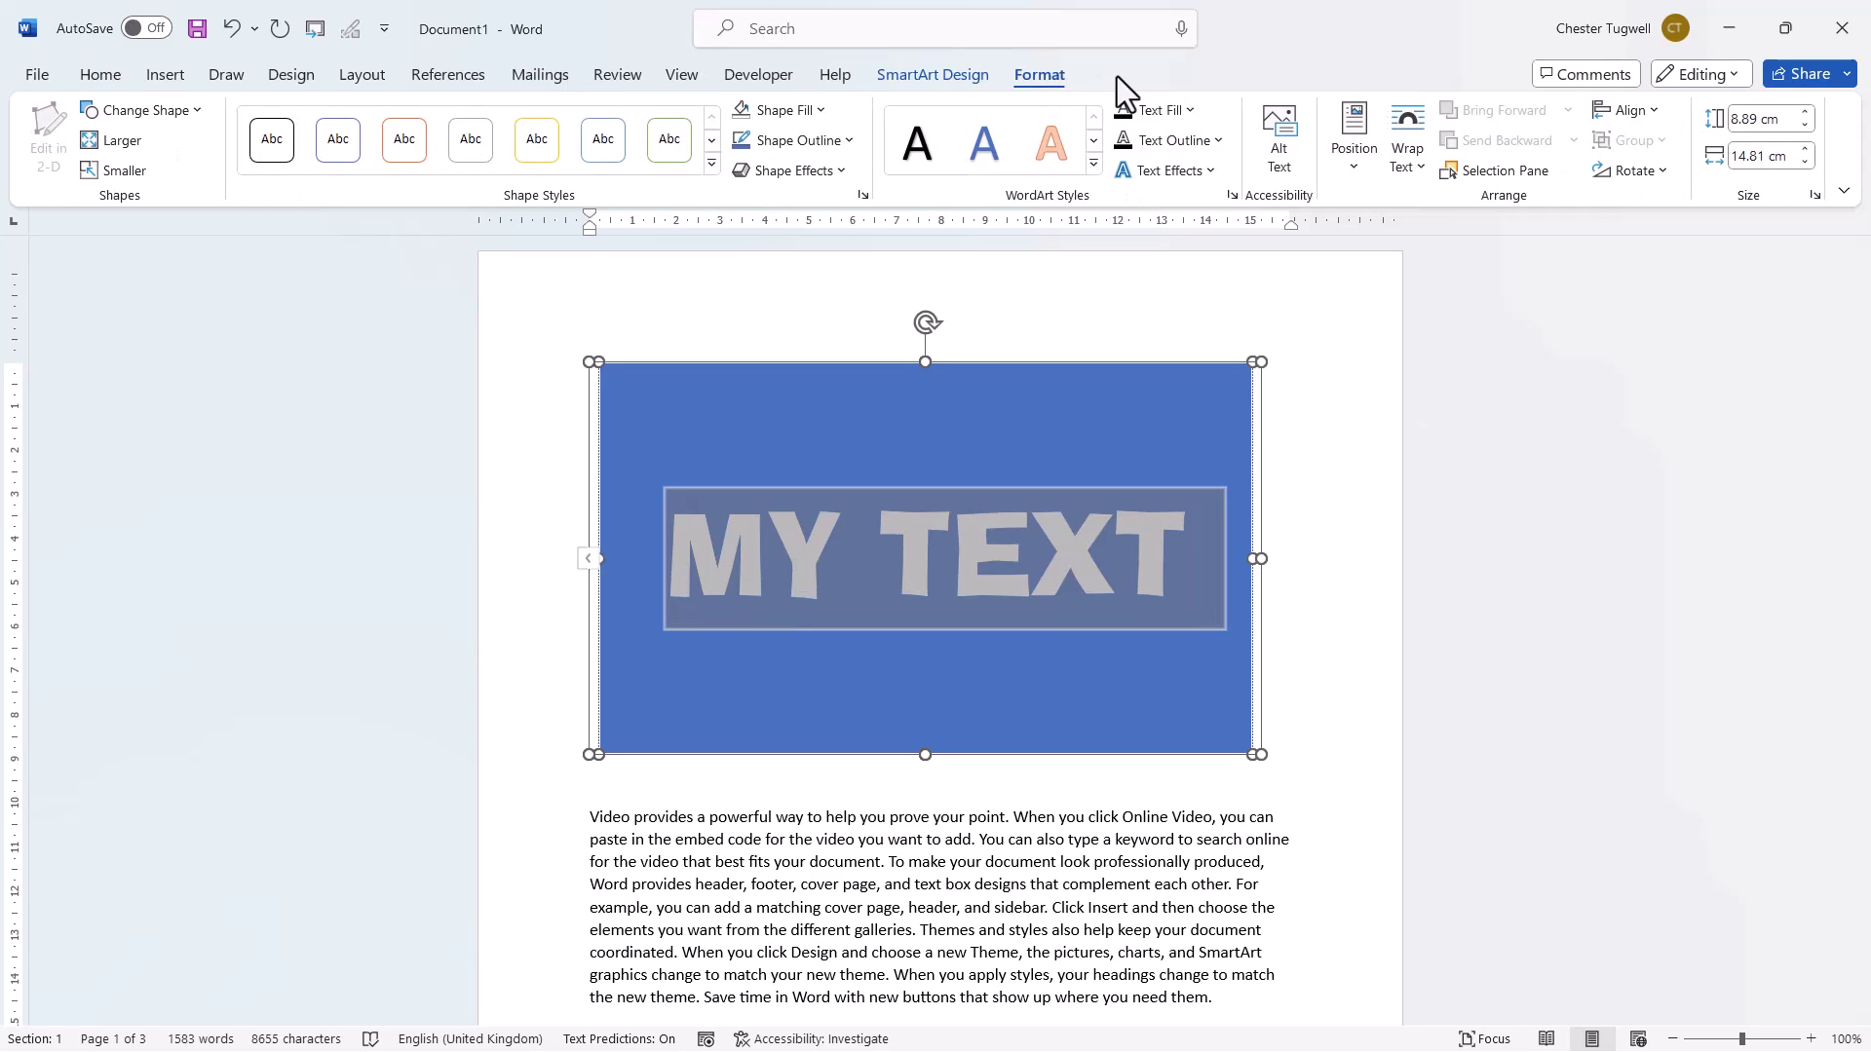
pyautogui.click(1186, 116)
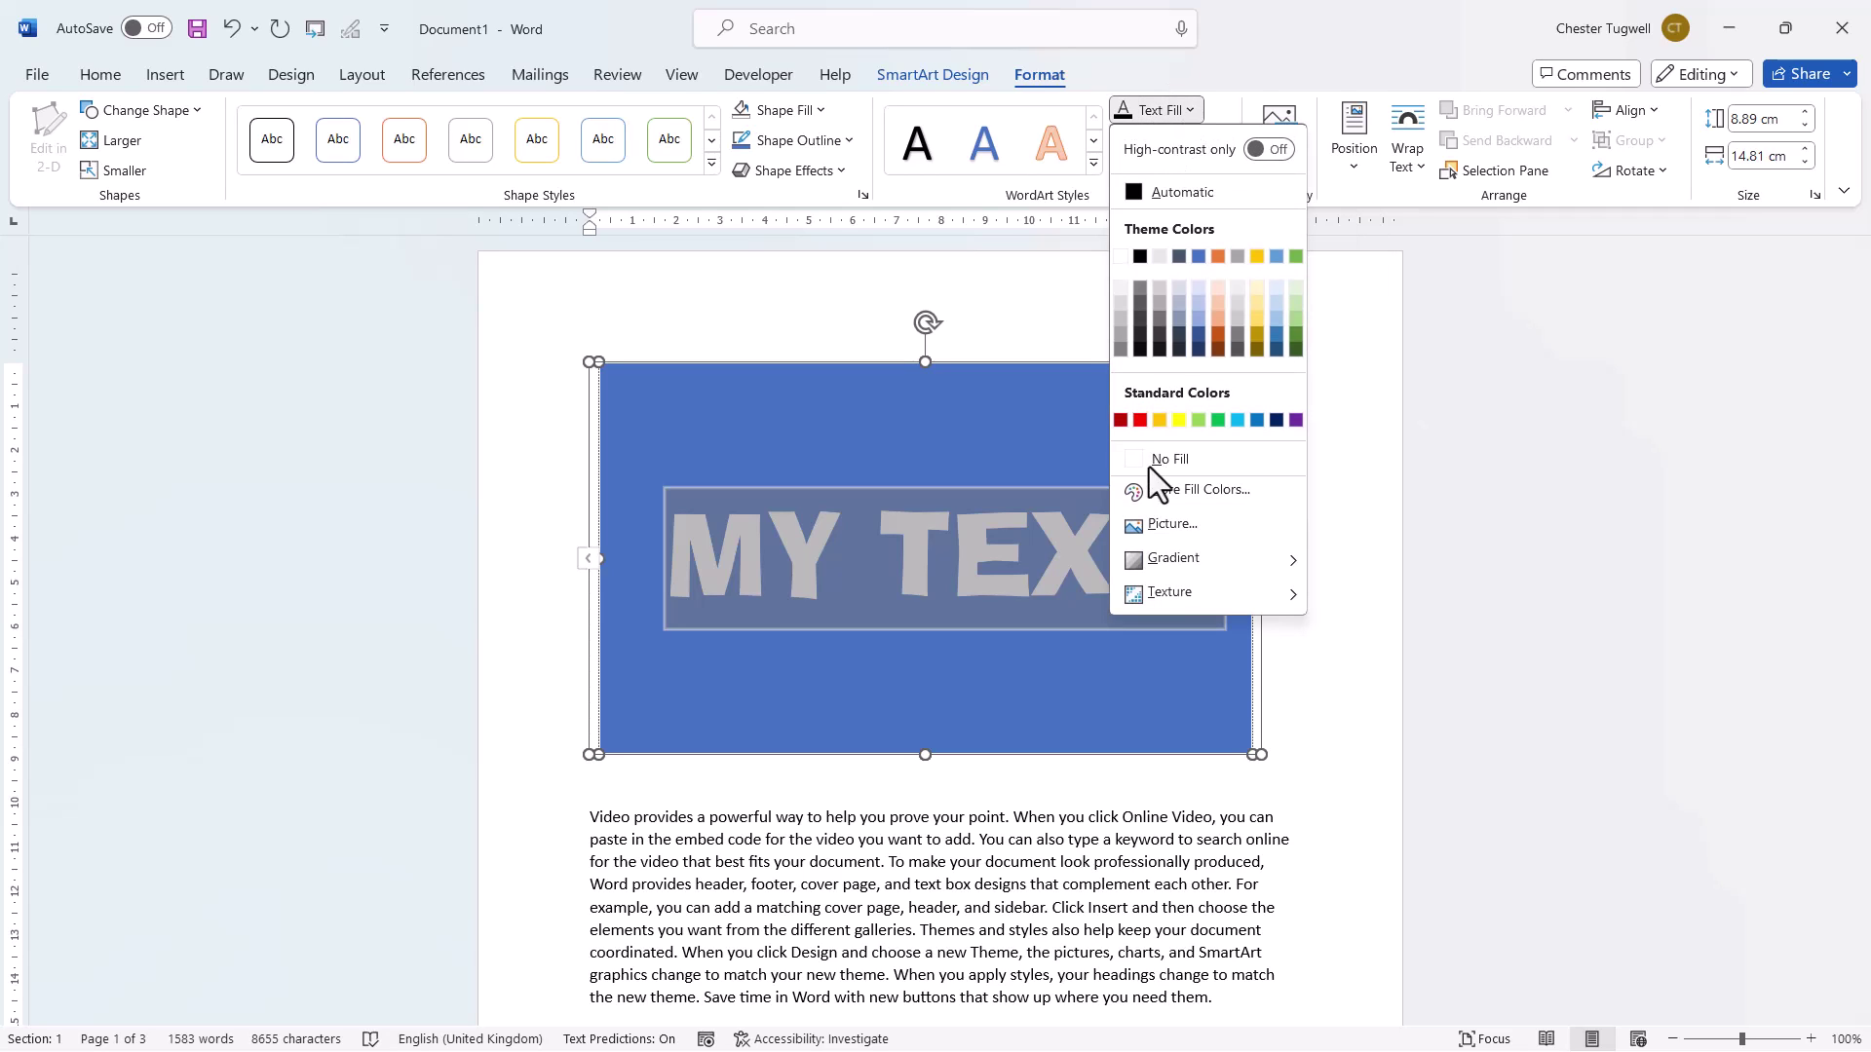
pyautogui.click(1163, 521)
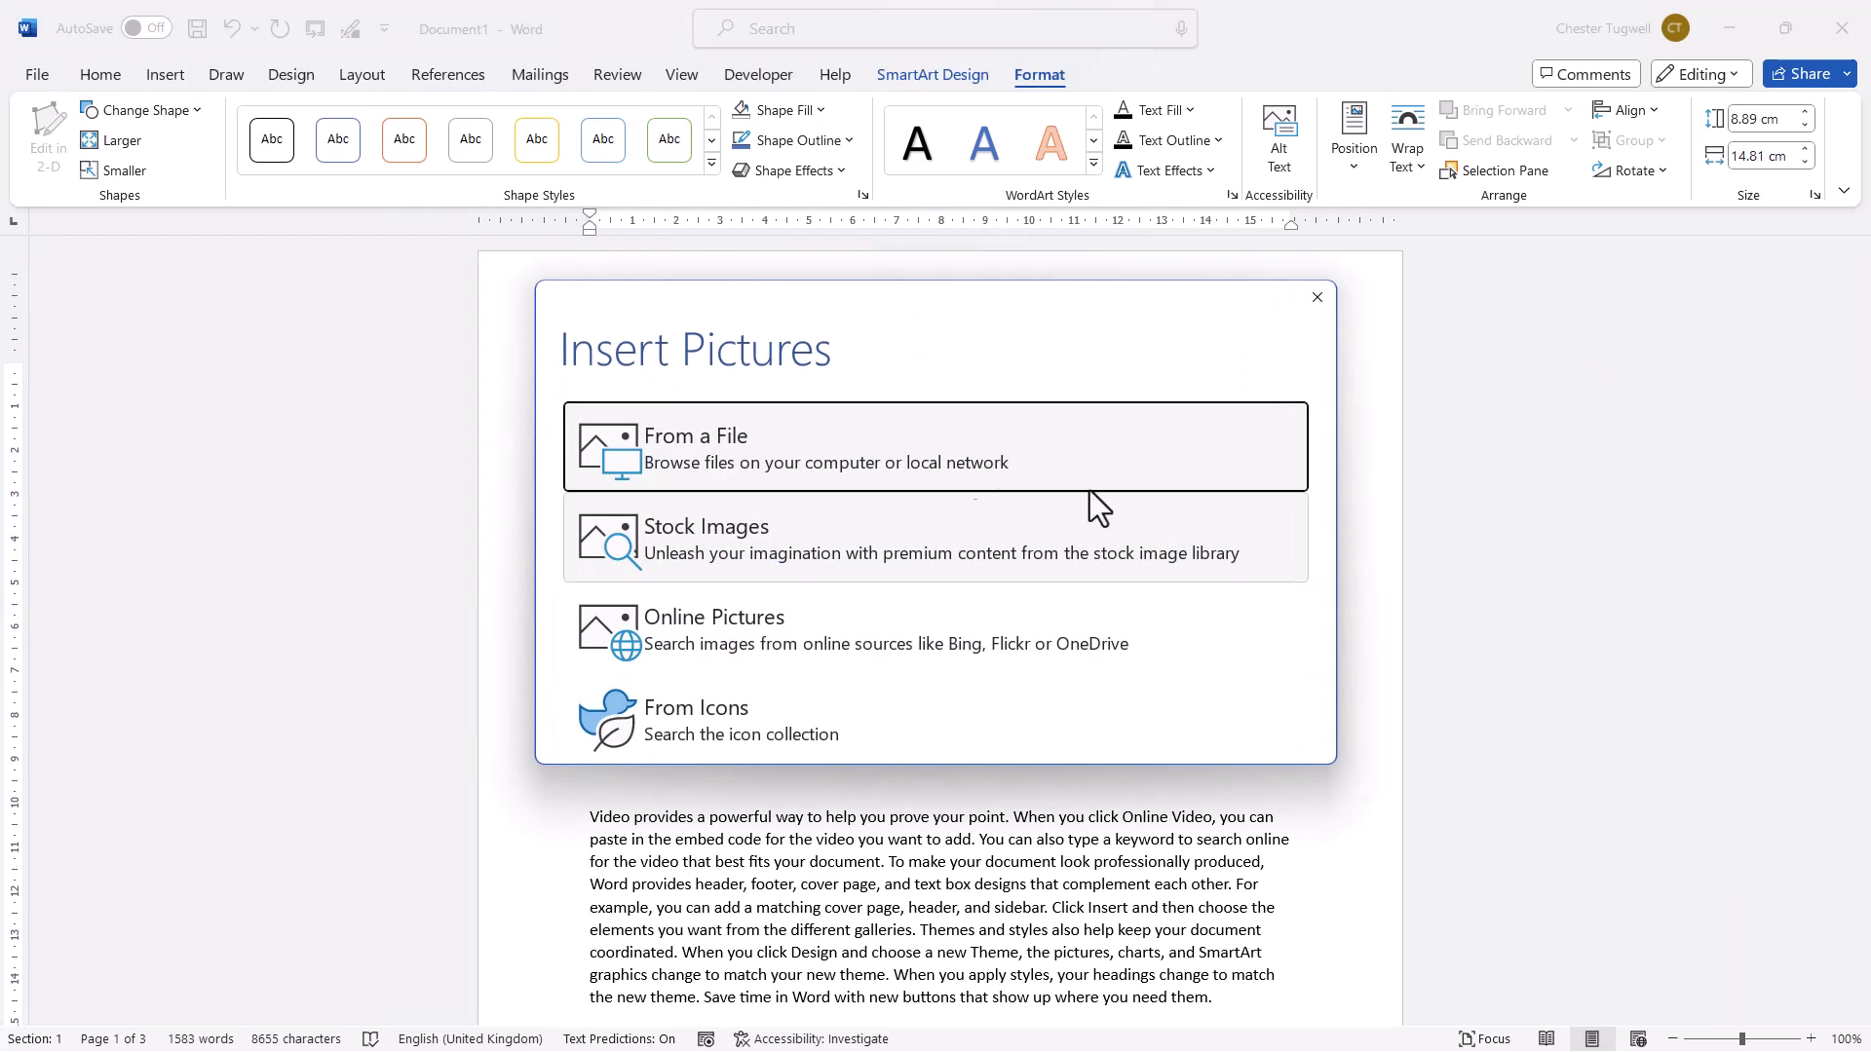
pyautogui.click(703, 443)
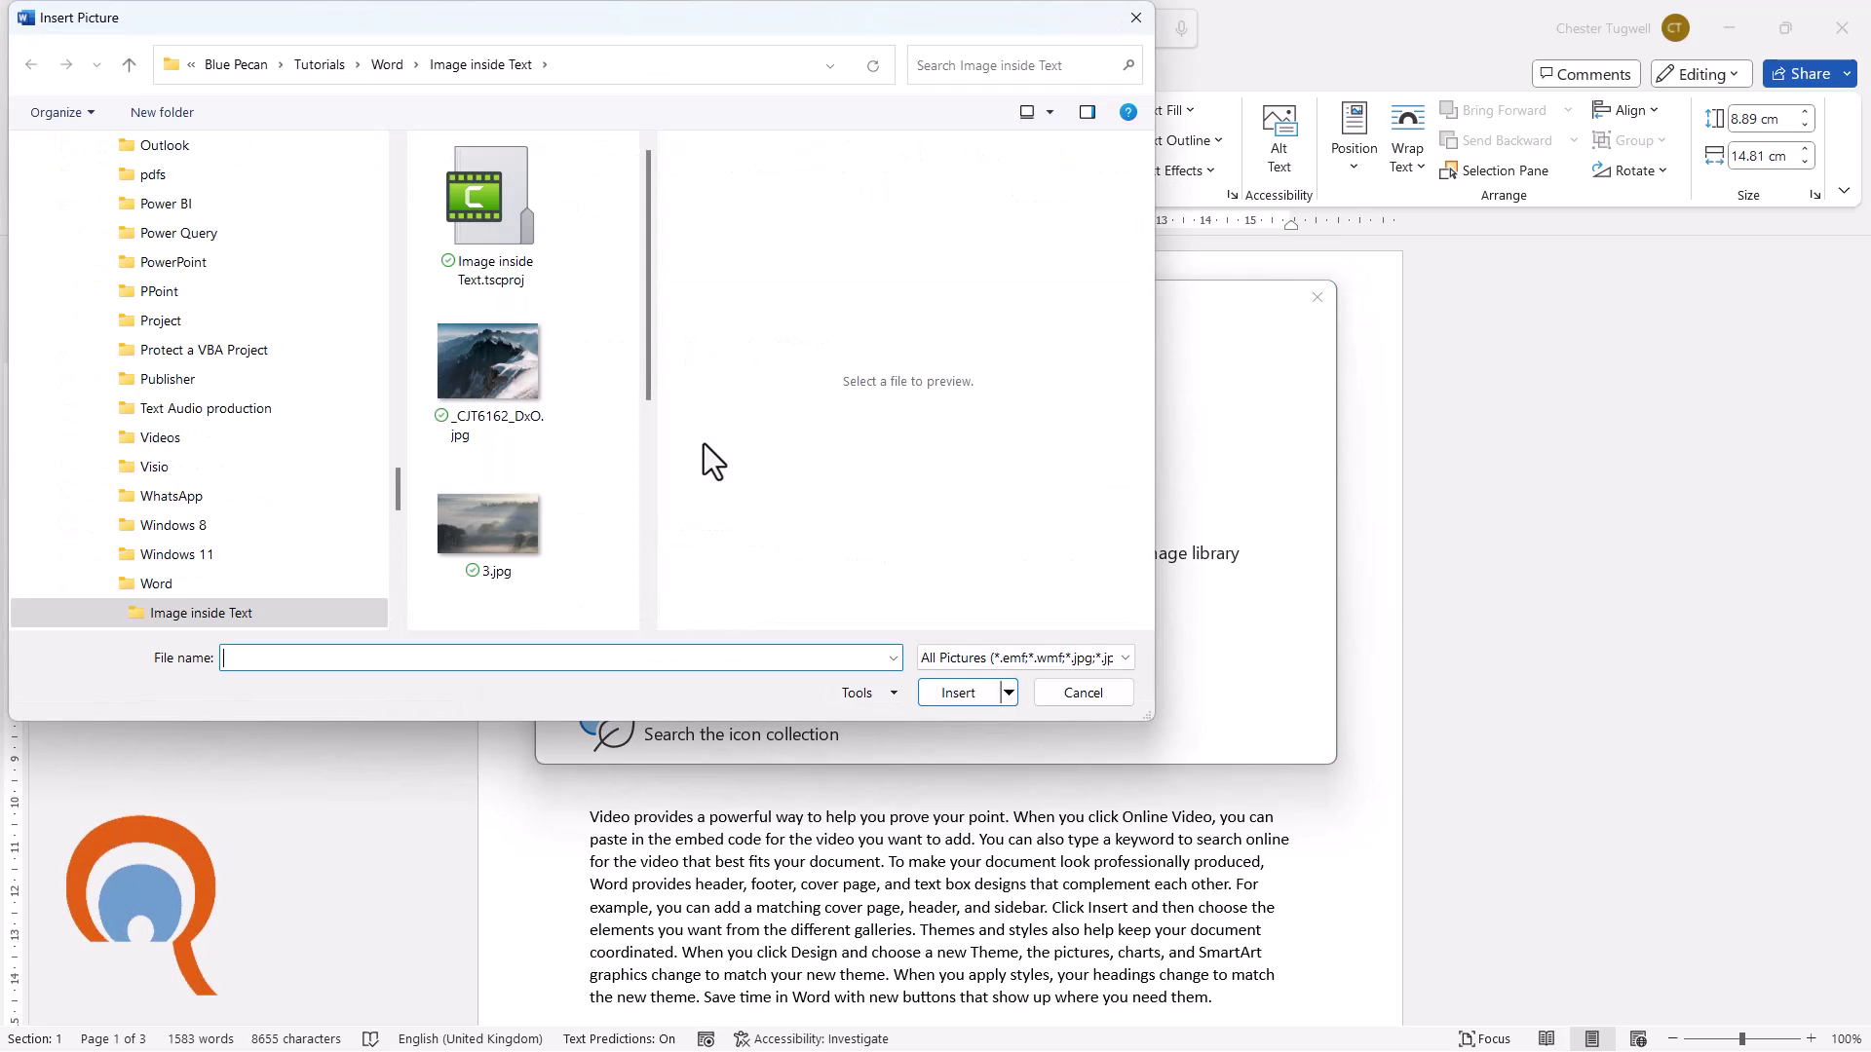
pyautogui.moveTo(649, 366); pyautogui.dragTo(656, 518)
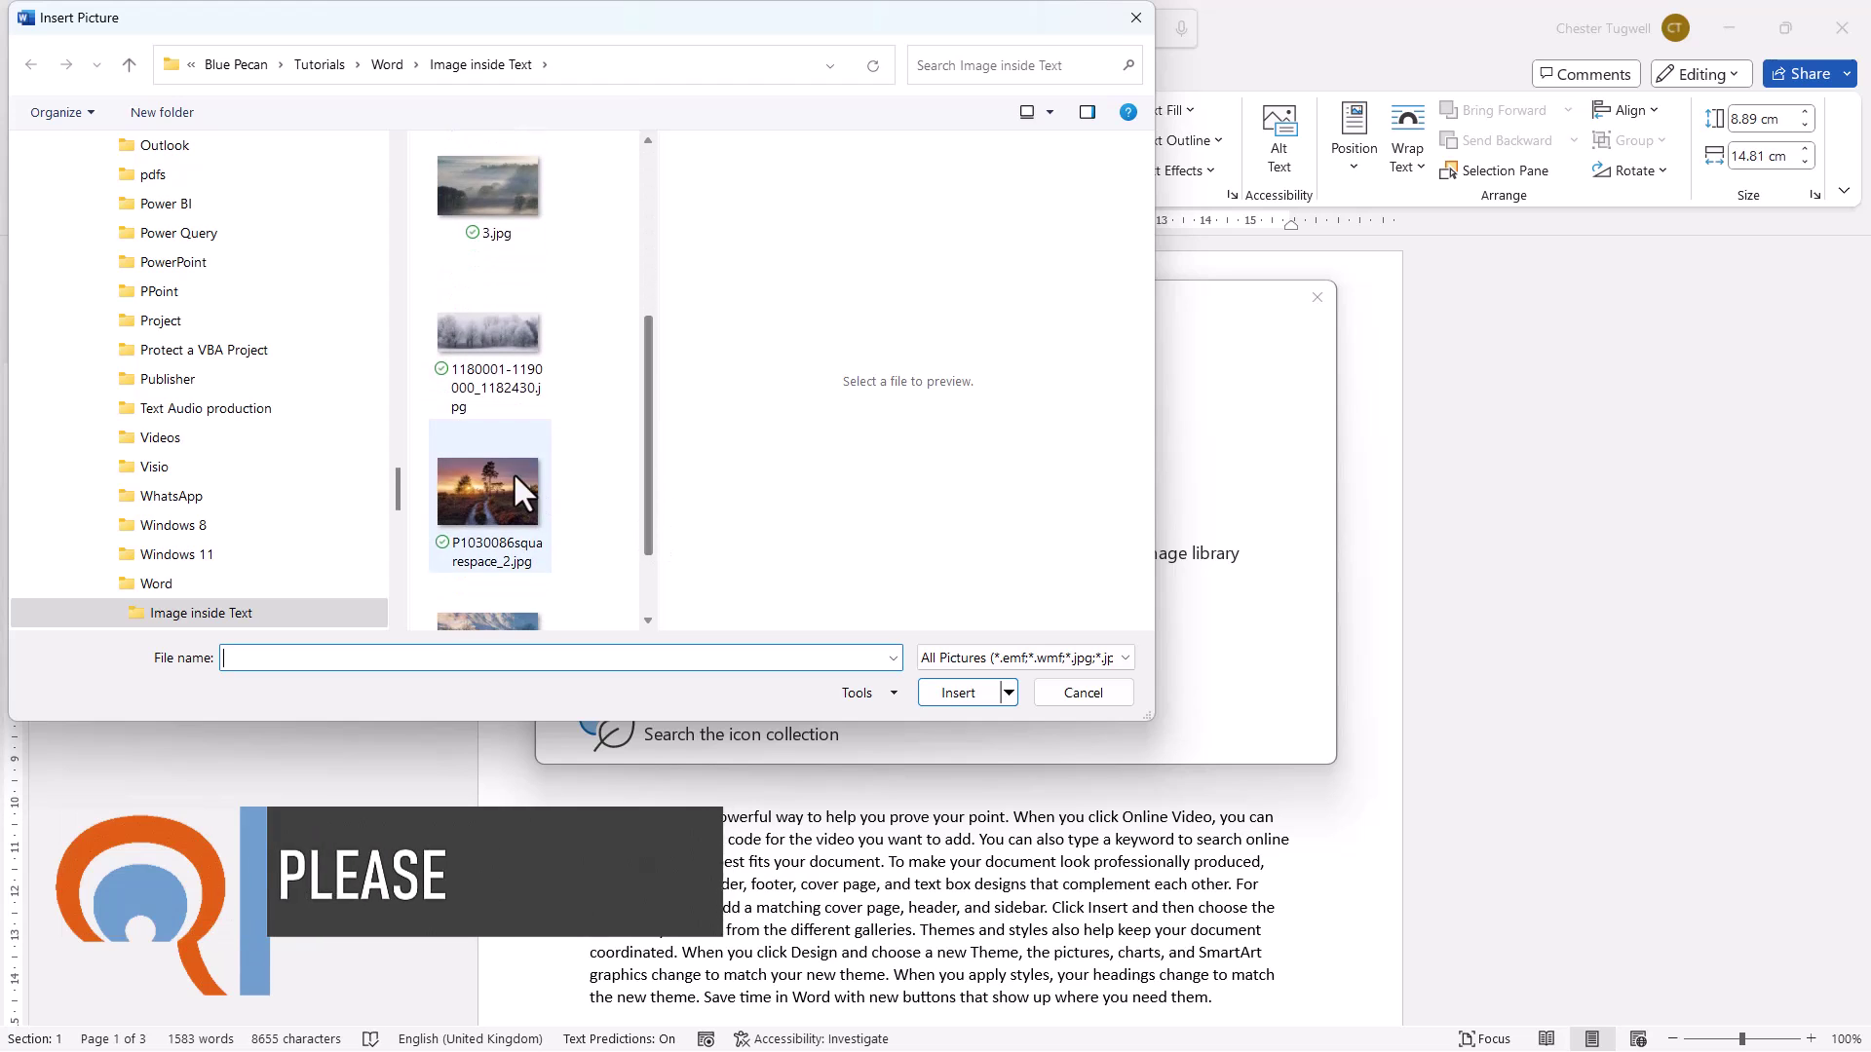
pyautogui.click(487, 486)
pyautogui.click(943, 692)
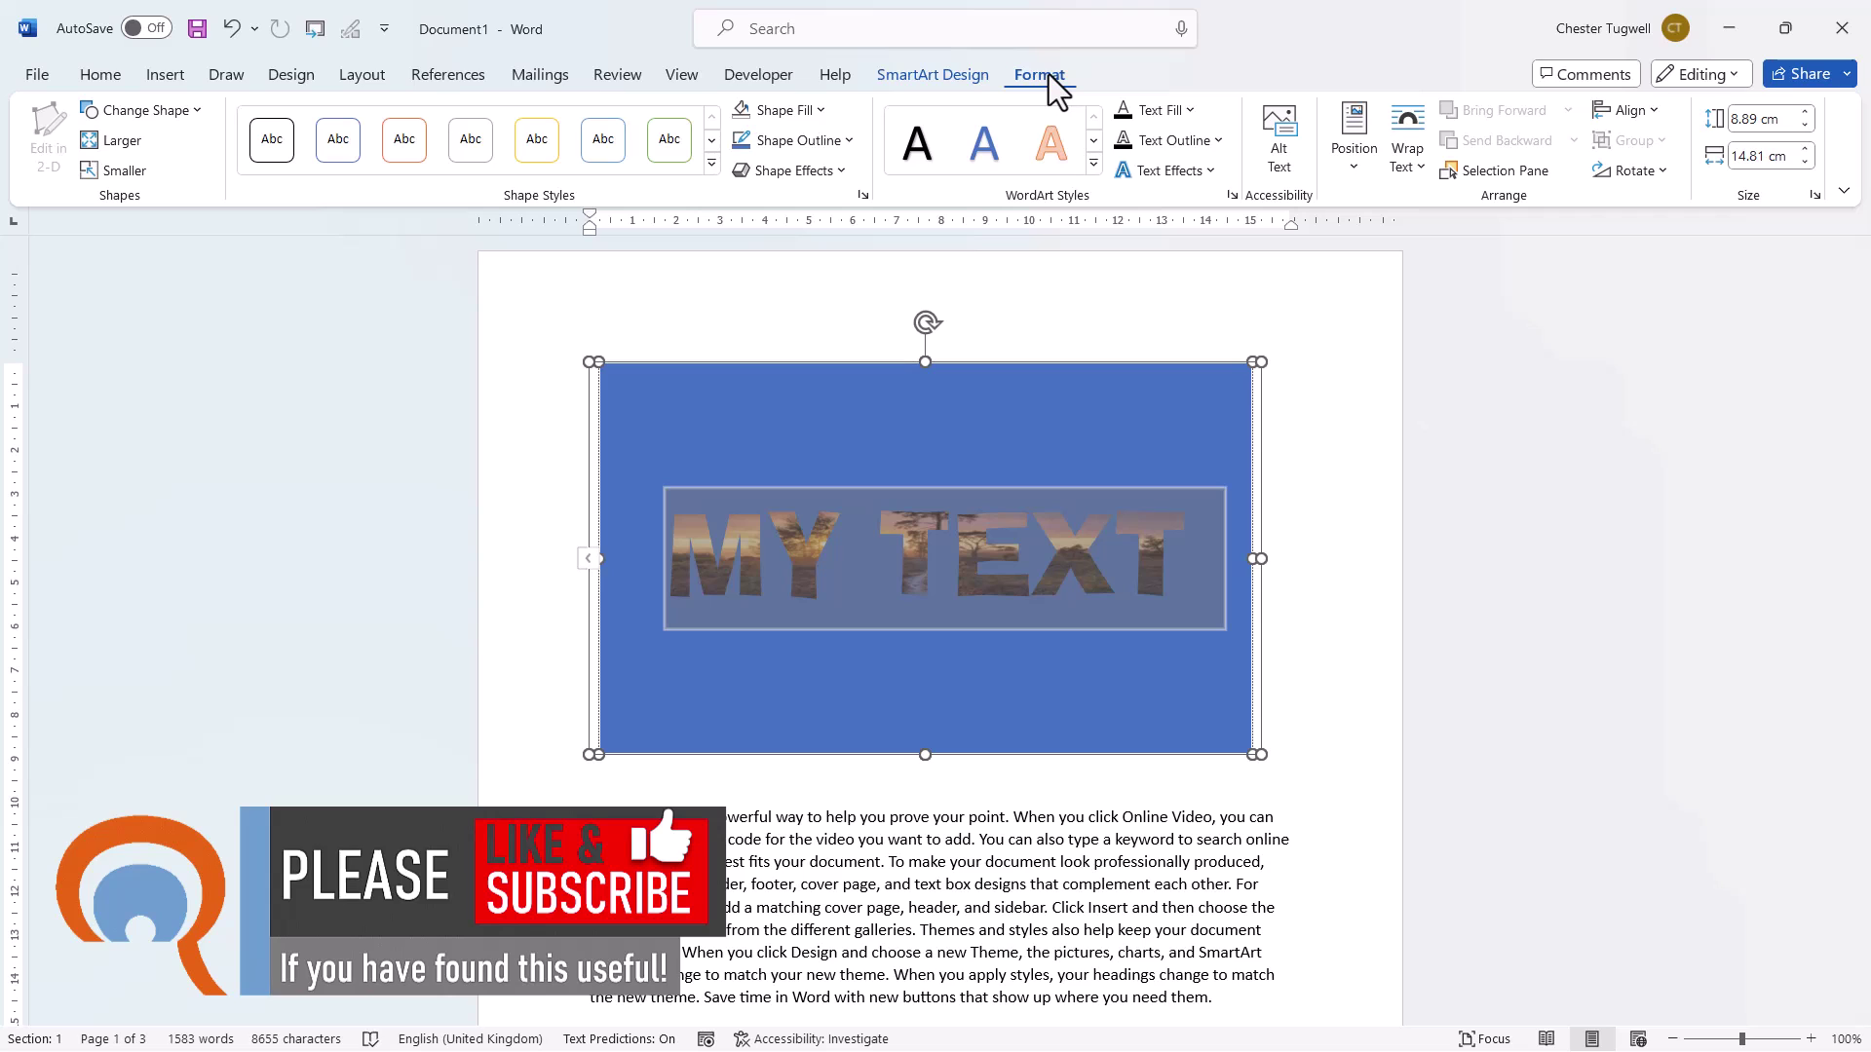
# - Set the box's Shape Fill to No Fill and select the whole SmartArt graphic
pyautogui.click(822, 110)
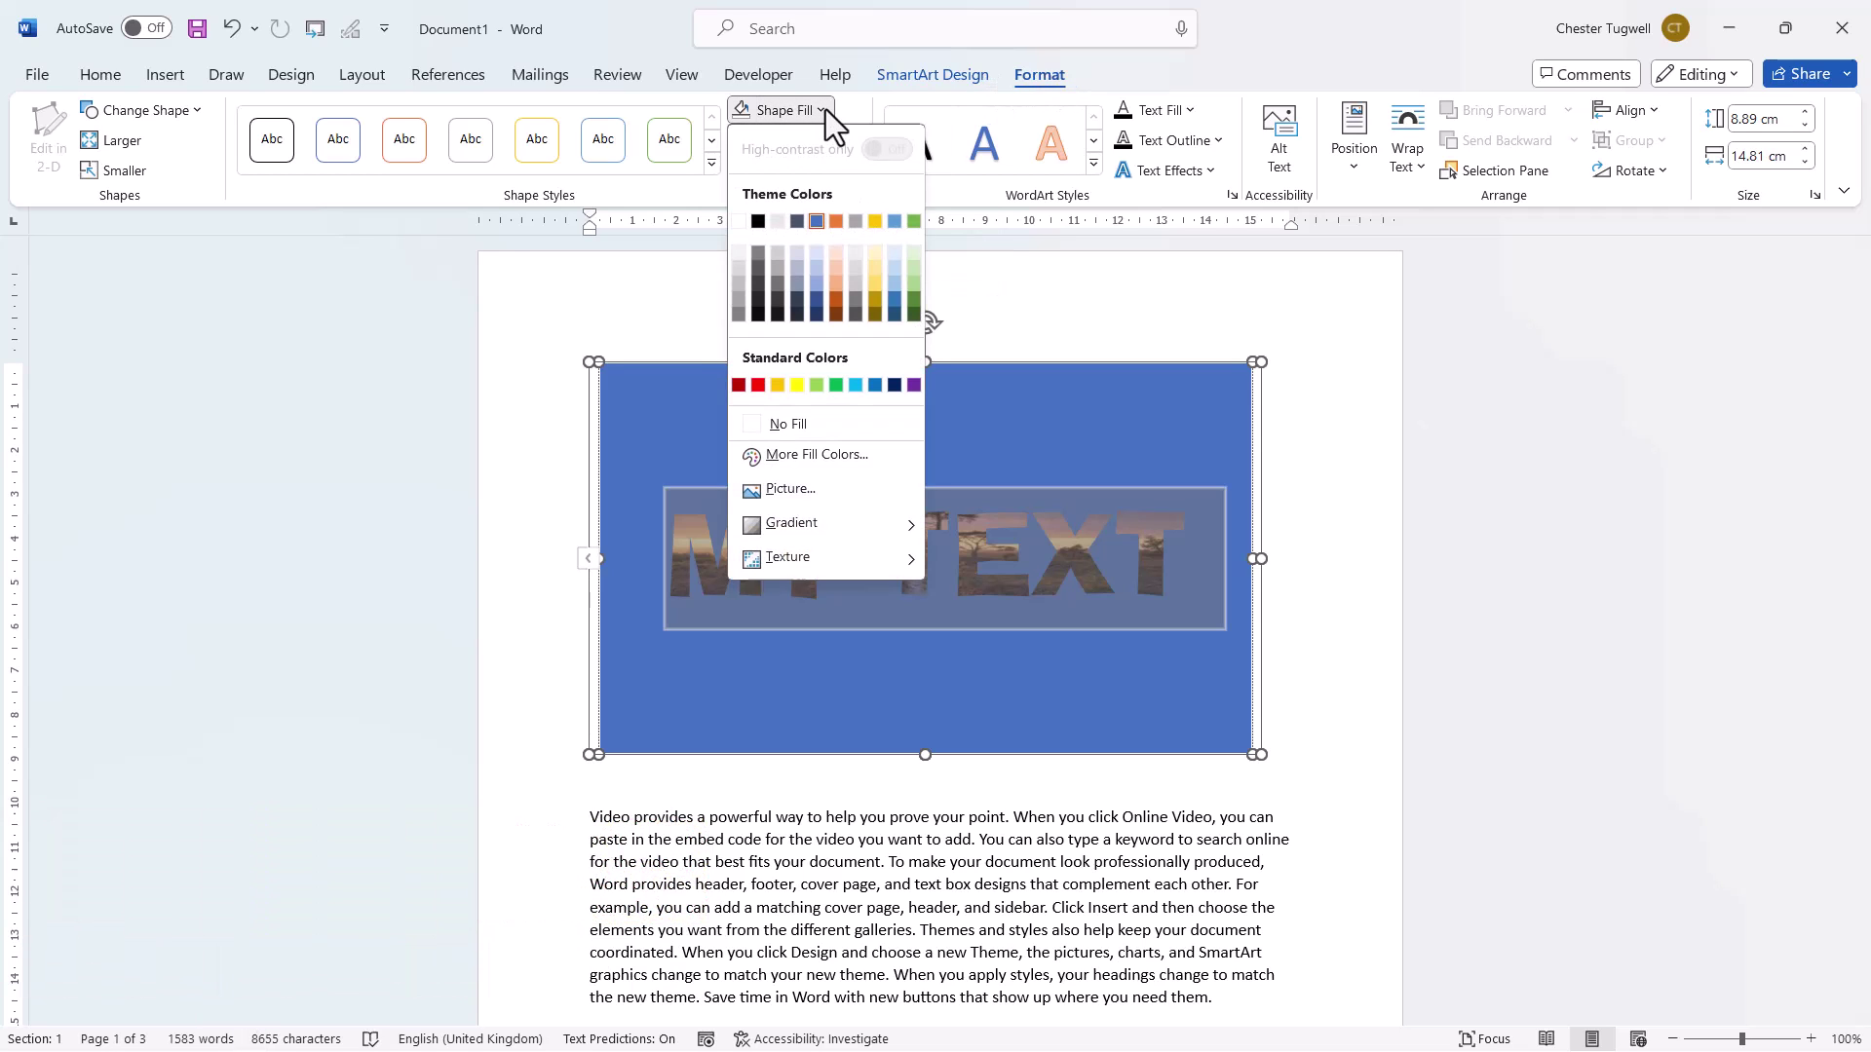
pyautogui.click(782, 426)
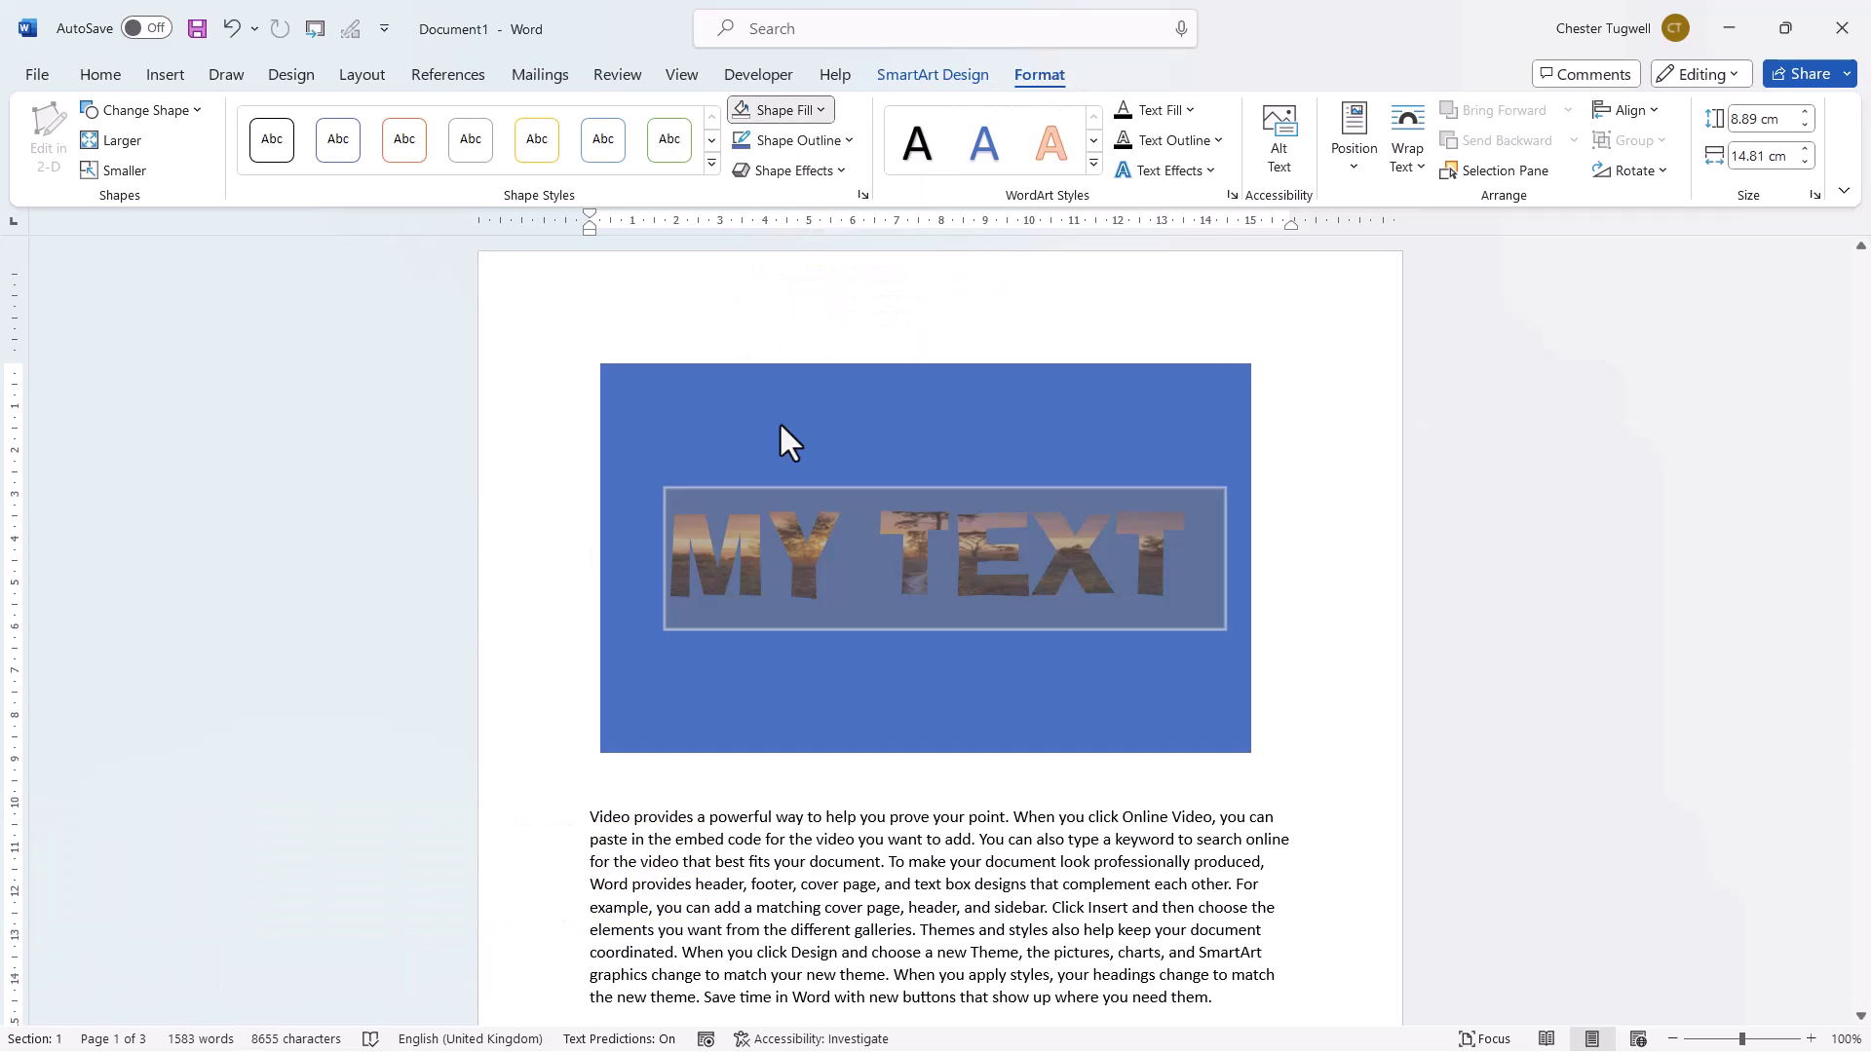
pyautogui.click(1004, 628)
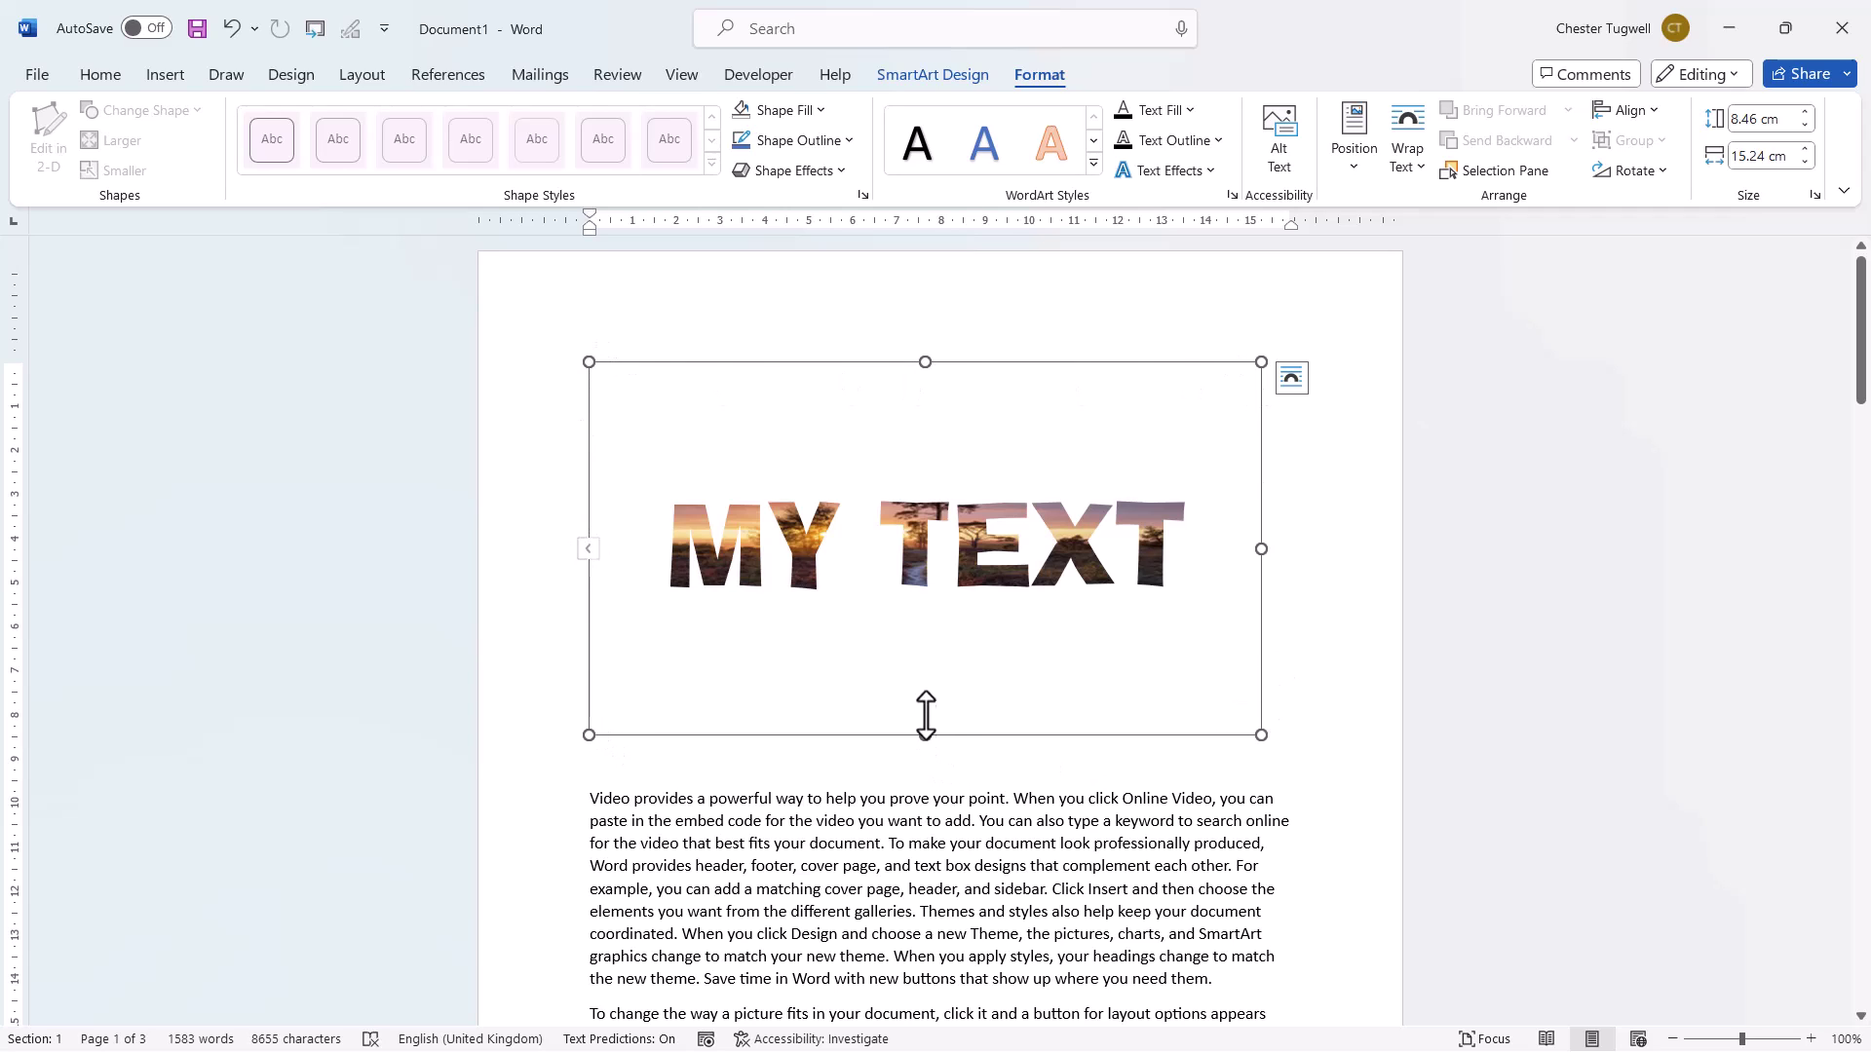
# - Shorten the SmartArt and resize its text shape to 3 cm high and full width, keeping MY TEXT on one line
pyautogui.moveTo(925, 714); pyautogui.dragTo(927, 666)
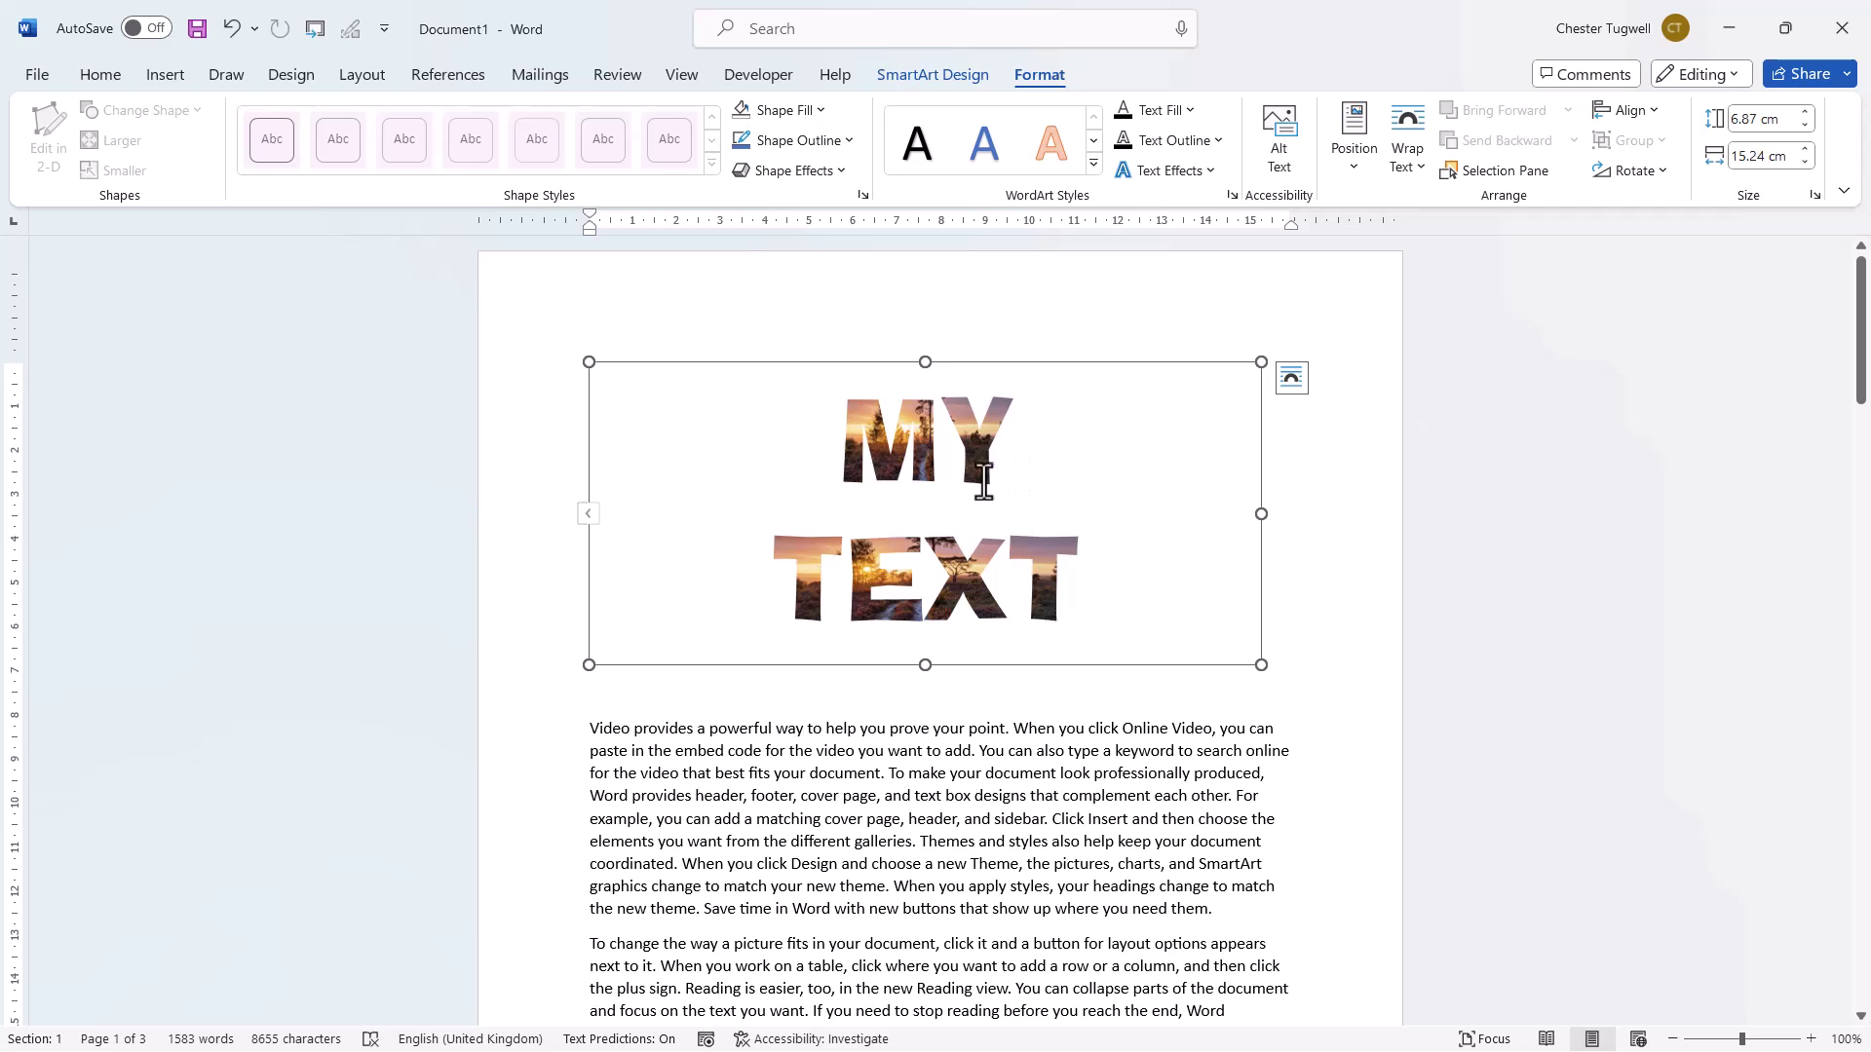
pyautogui.click(1010, 453)
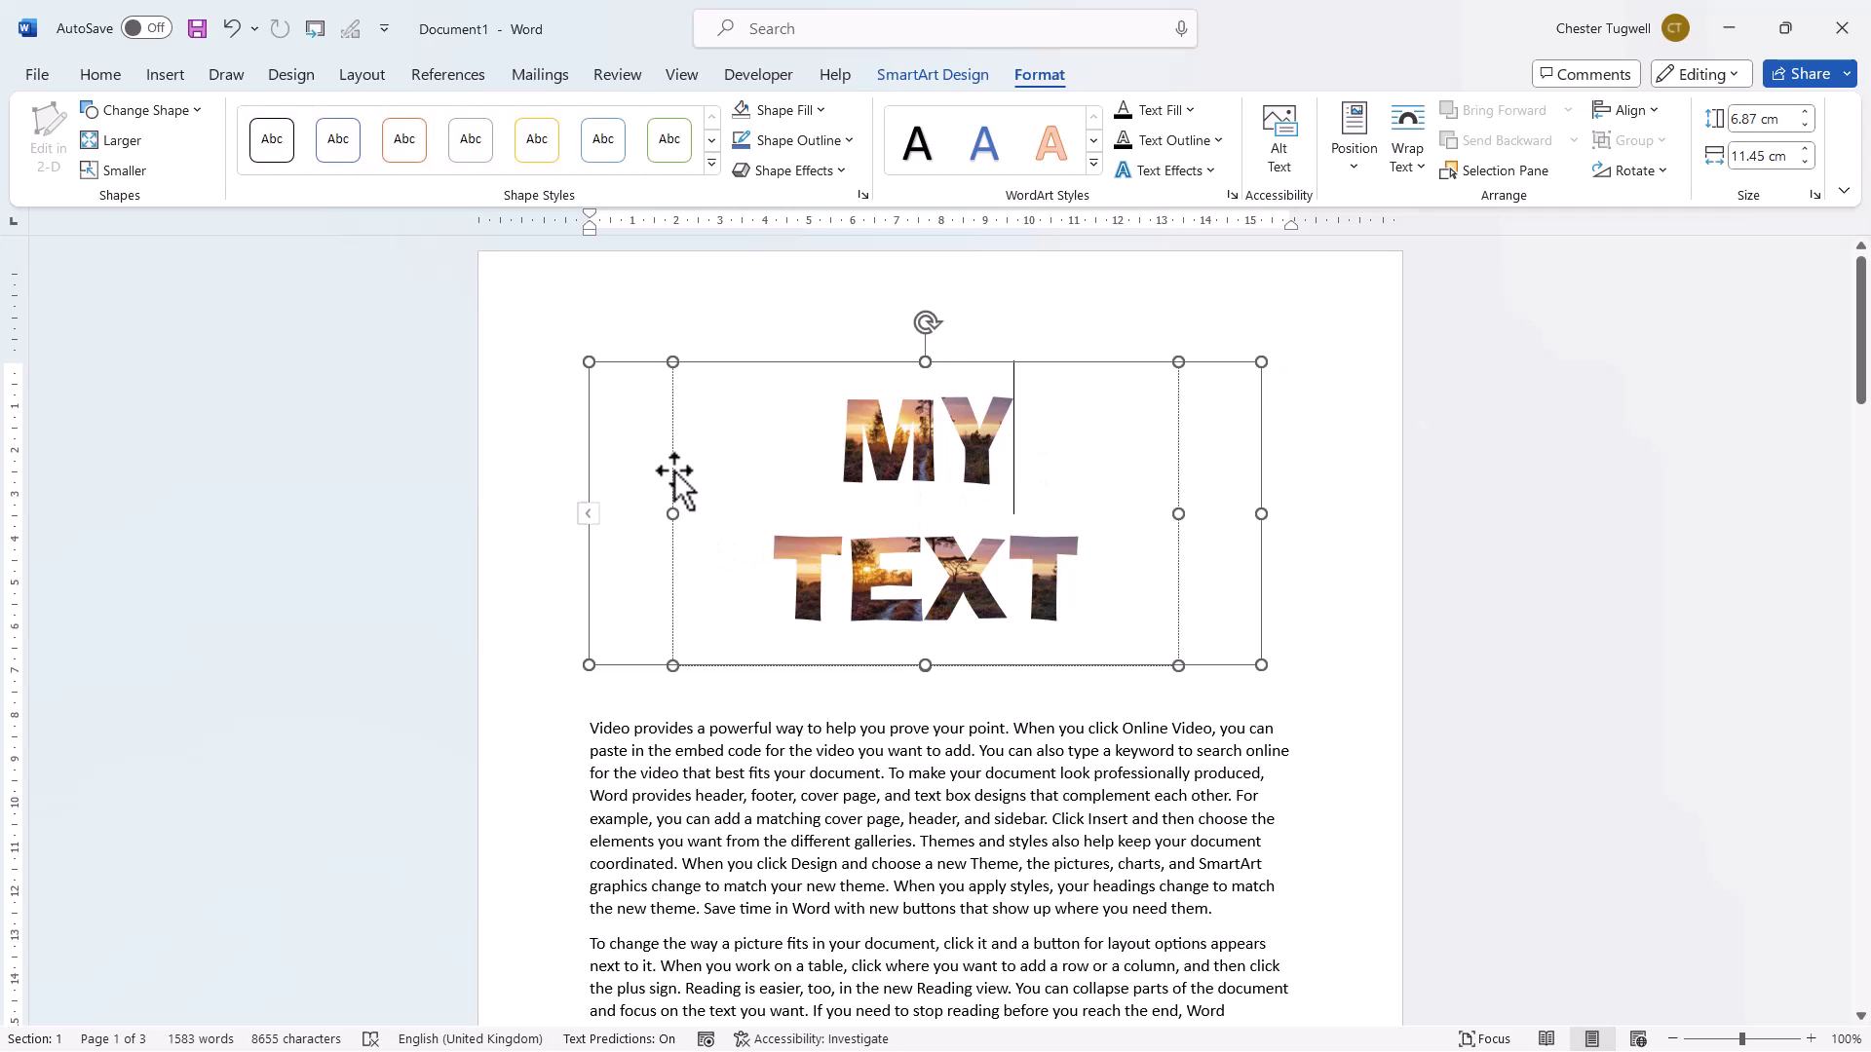
pyautogui.moveTo(673, 510); pyautogui.dragTo(583, 513)
pyautogui.moveTo(924, 664); pyautogui.dragTo(925, 604)
pyautogui.moveTo(921, 499); pyautogui.dragTo(924, 490)
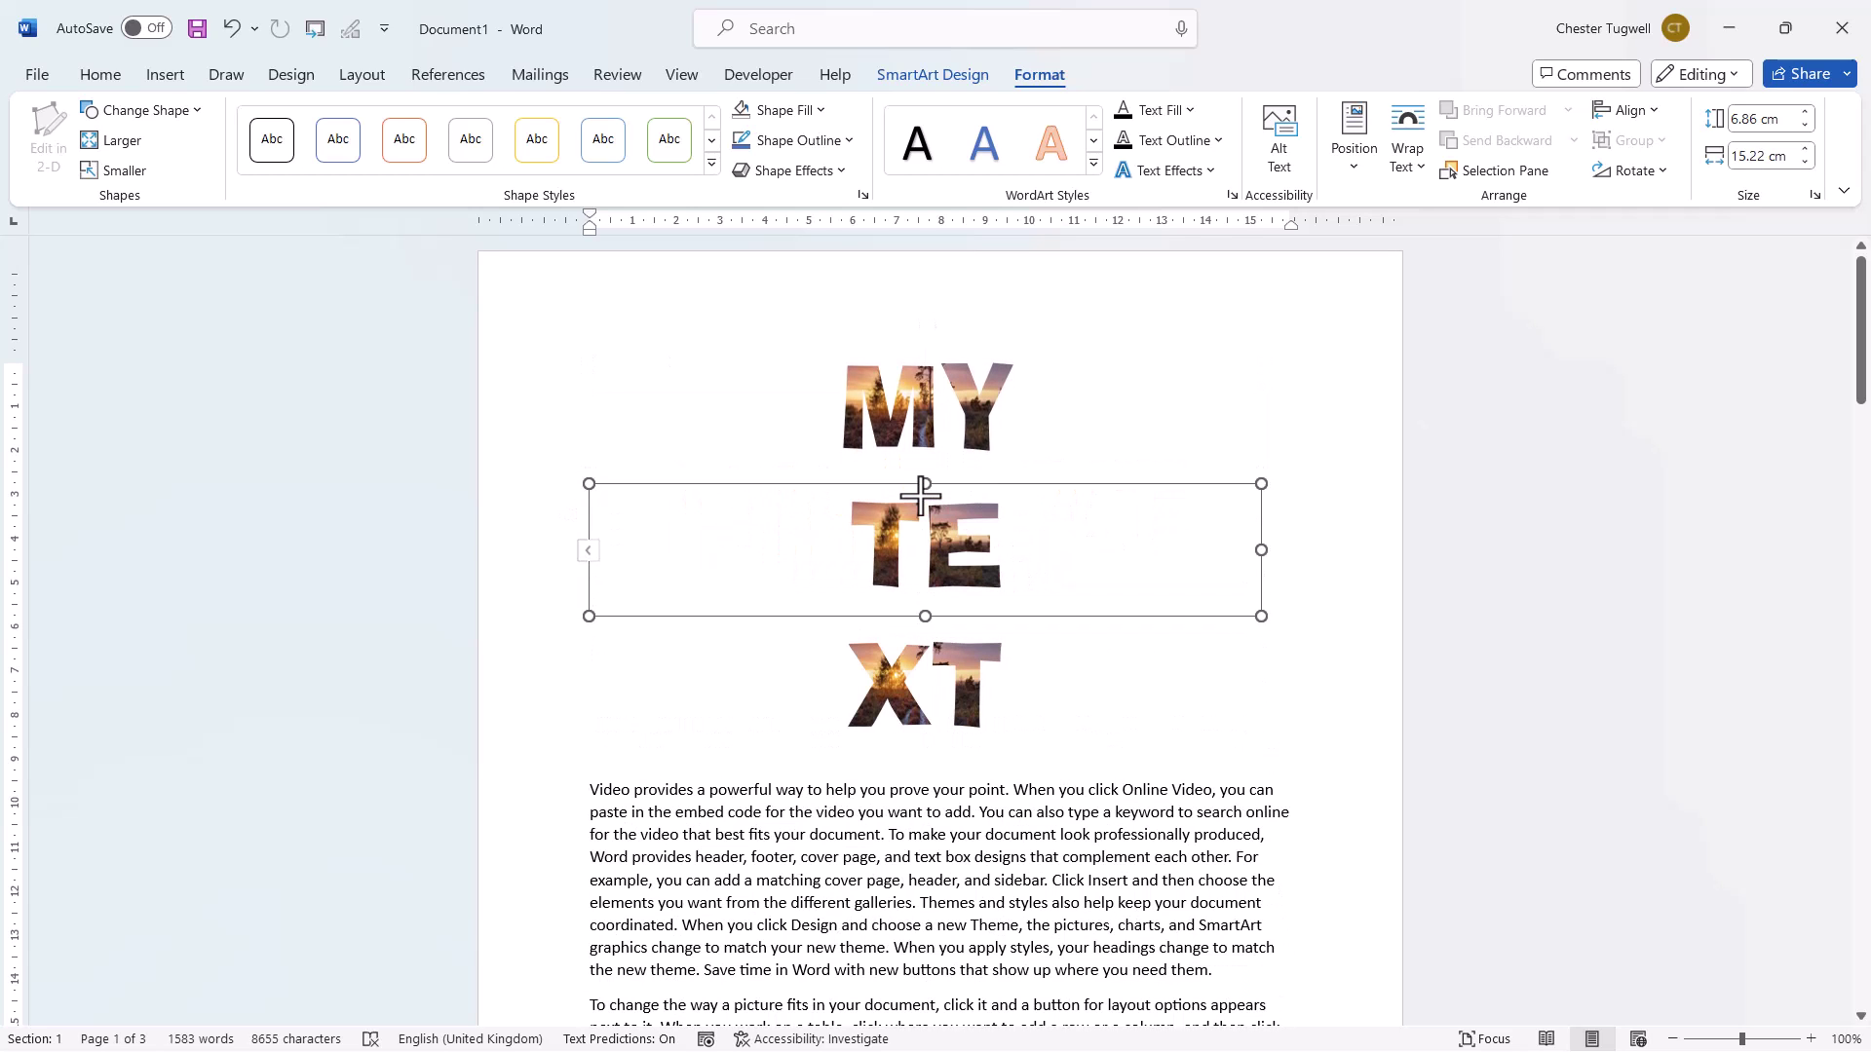
pyautogui.click(955, 561)
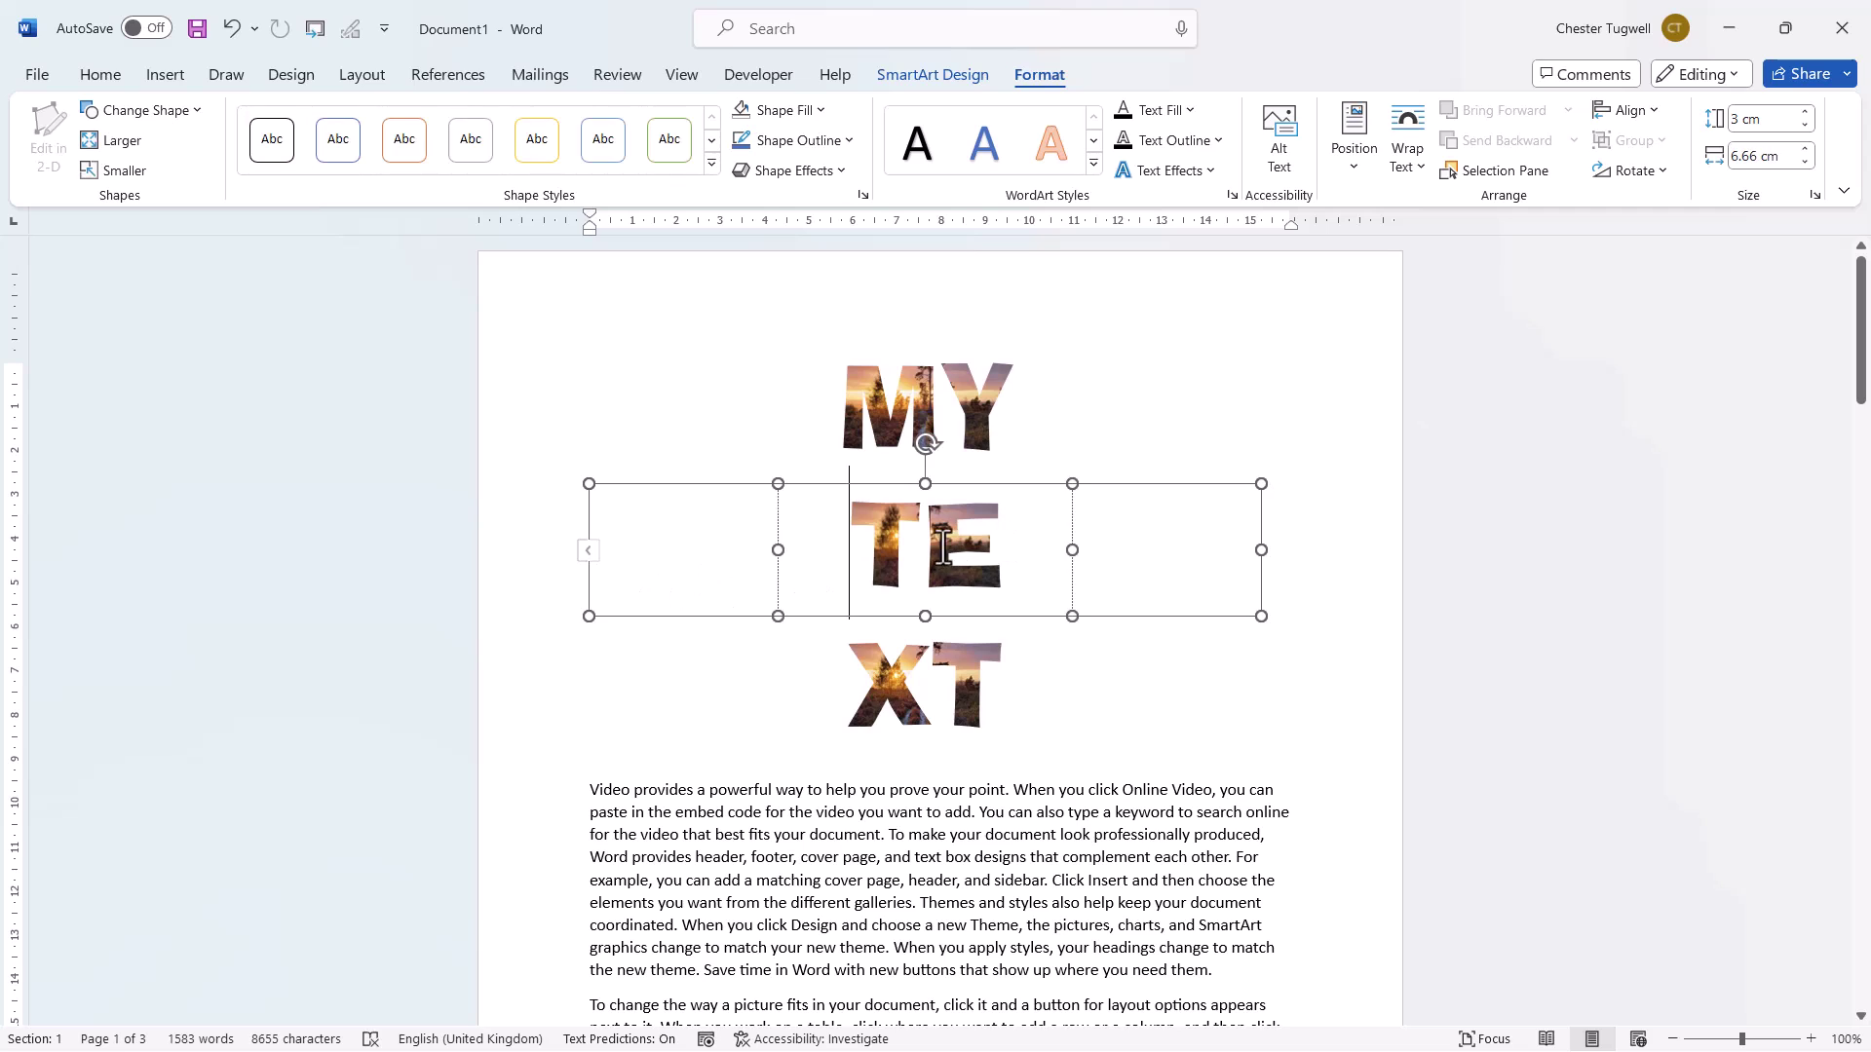
pyautogui.moveTo(775, 549); pyautogui.dragTo(592, 534)
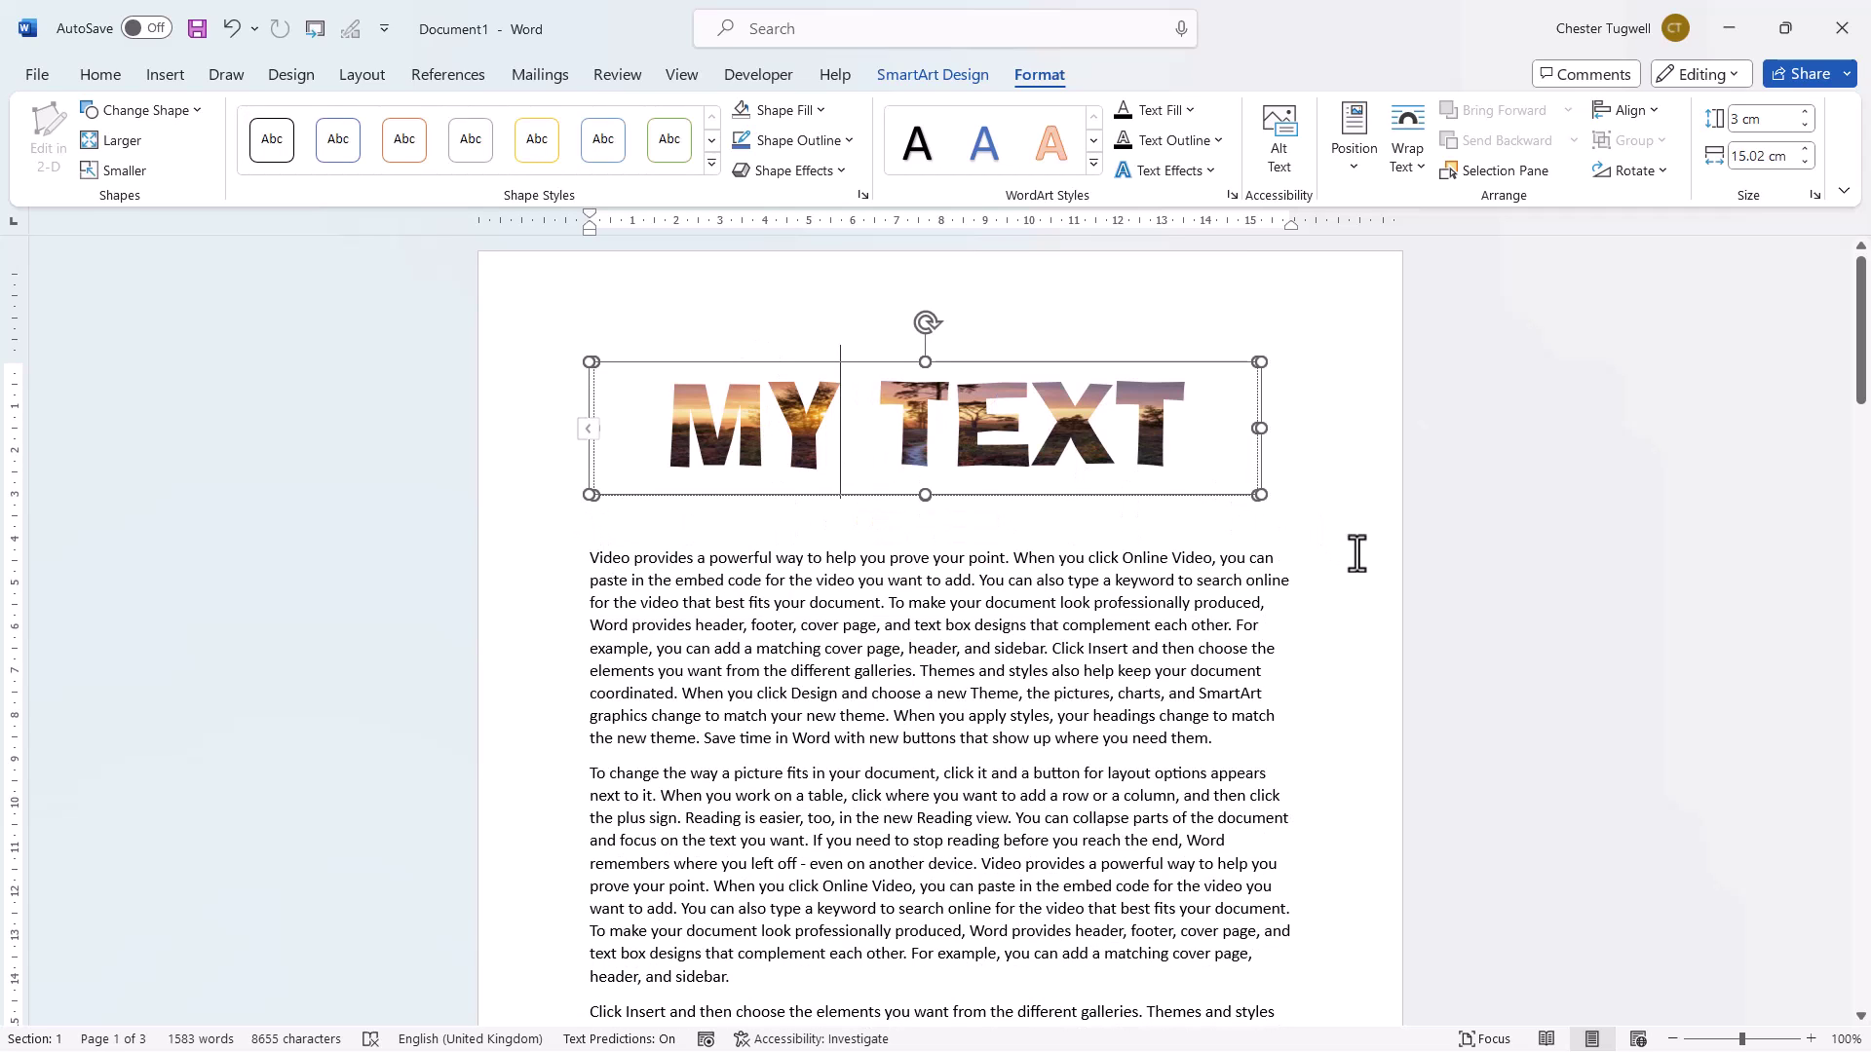
pyautogui.click(1311, 531)
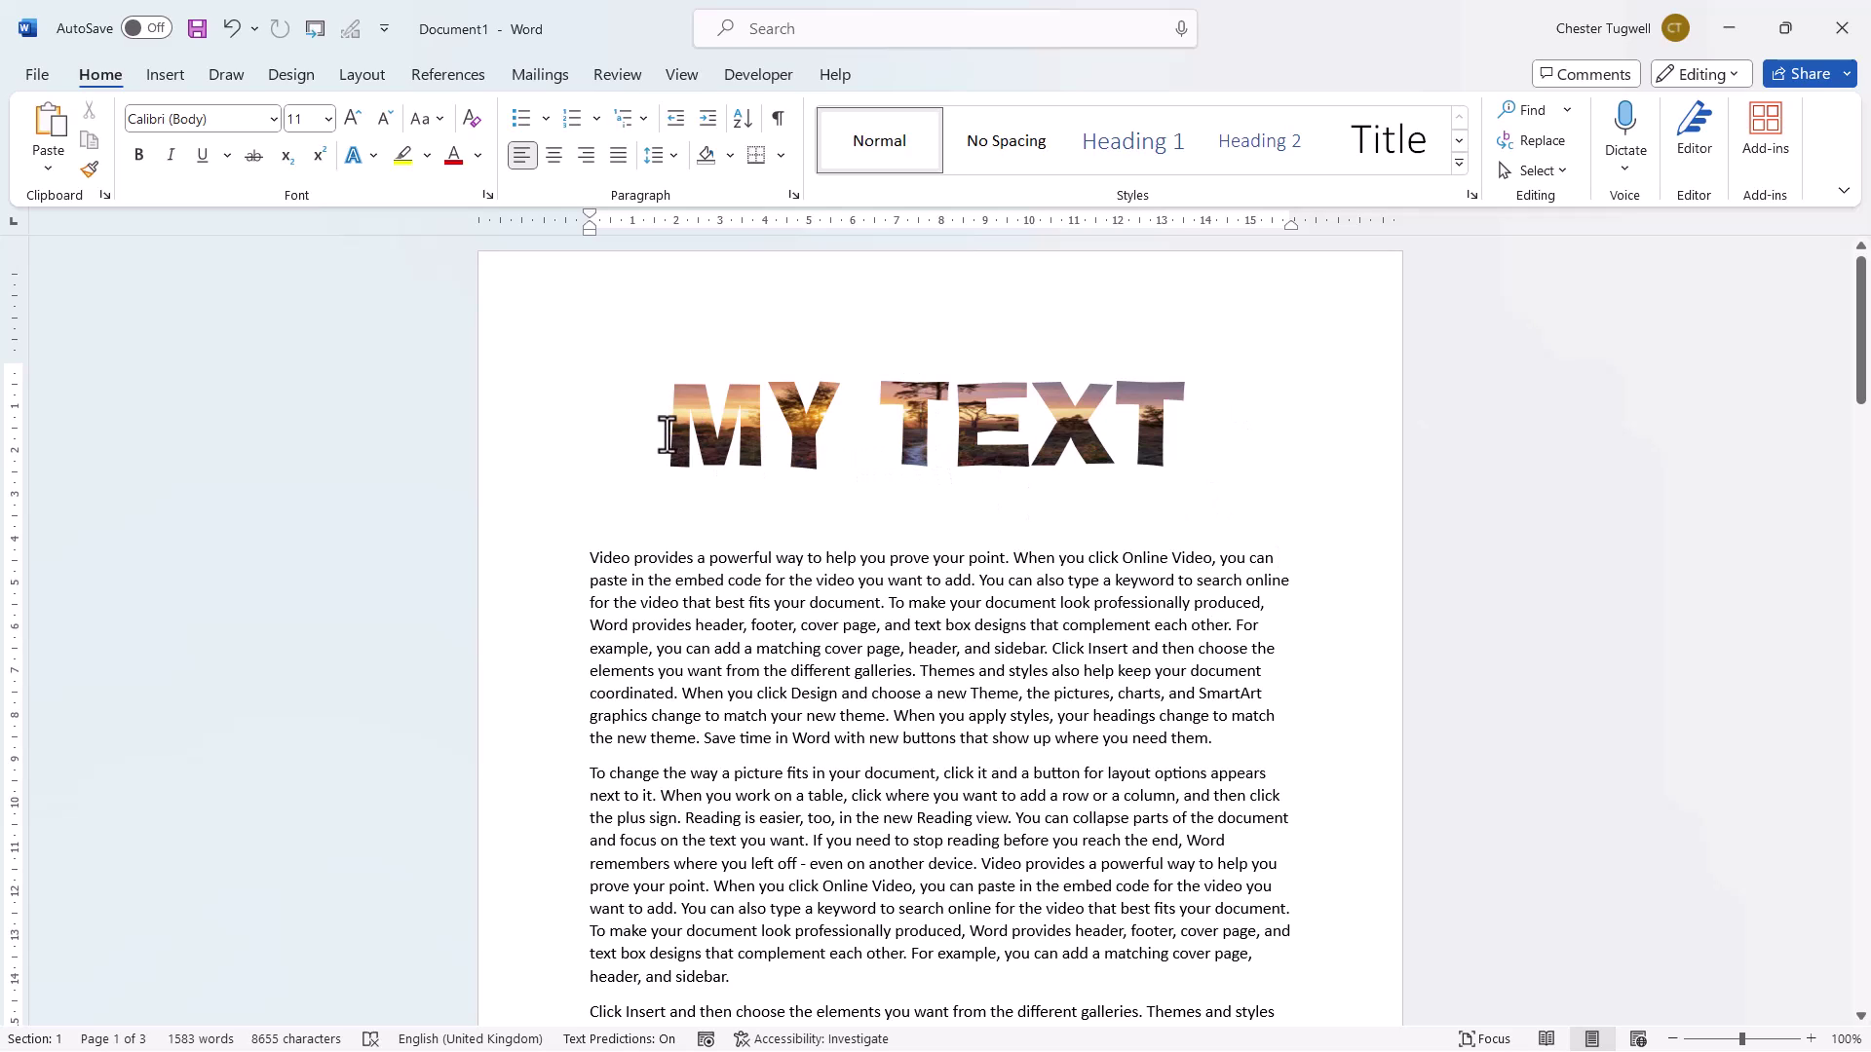
# - Open the Format Shape pane for the MY TEXT heading on its Text Options tab
pyautogui.moveTo(671, 438); pyautogui.dragTo(1225, 446)
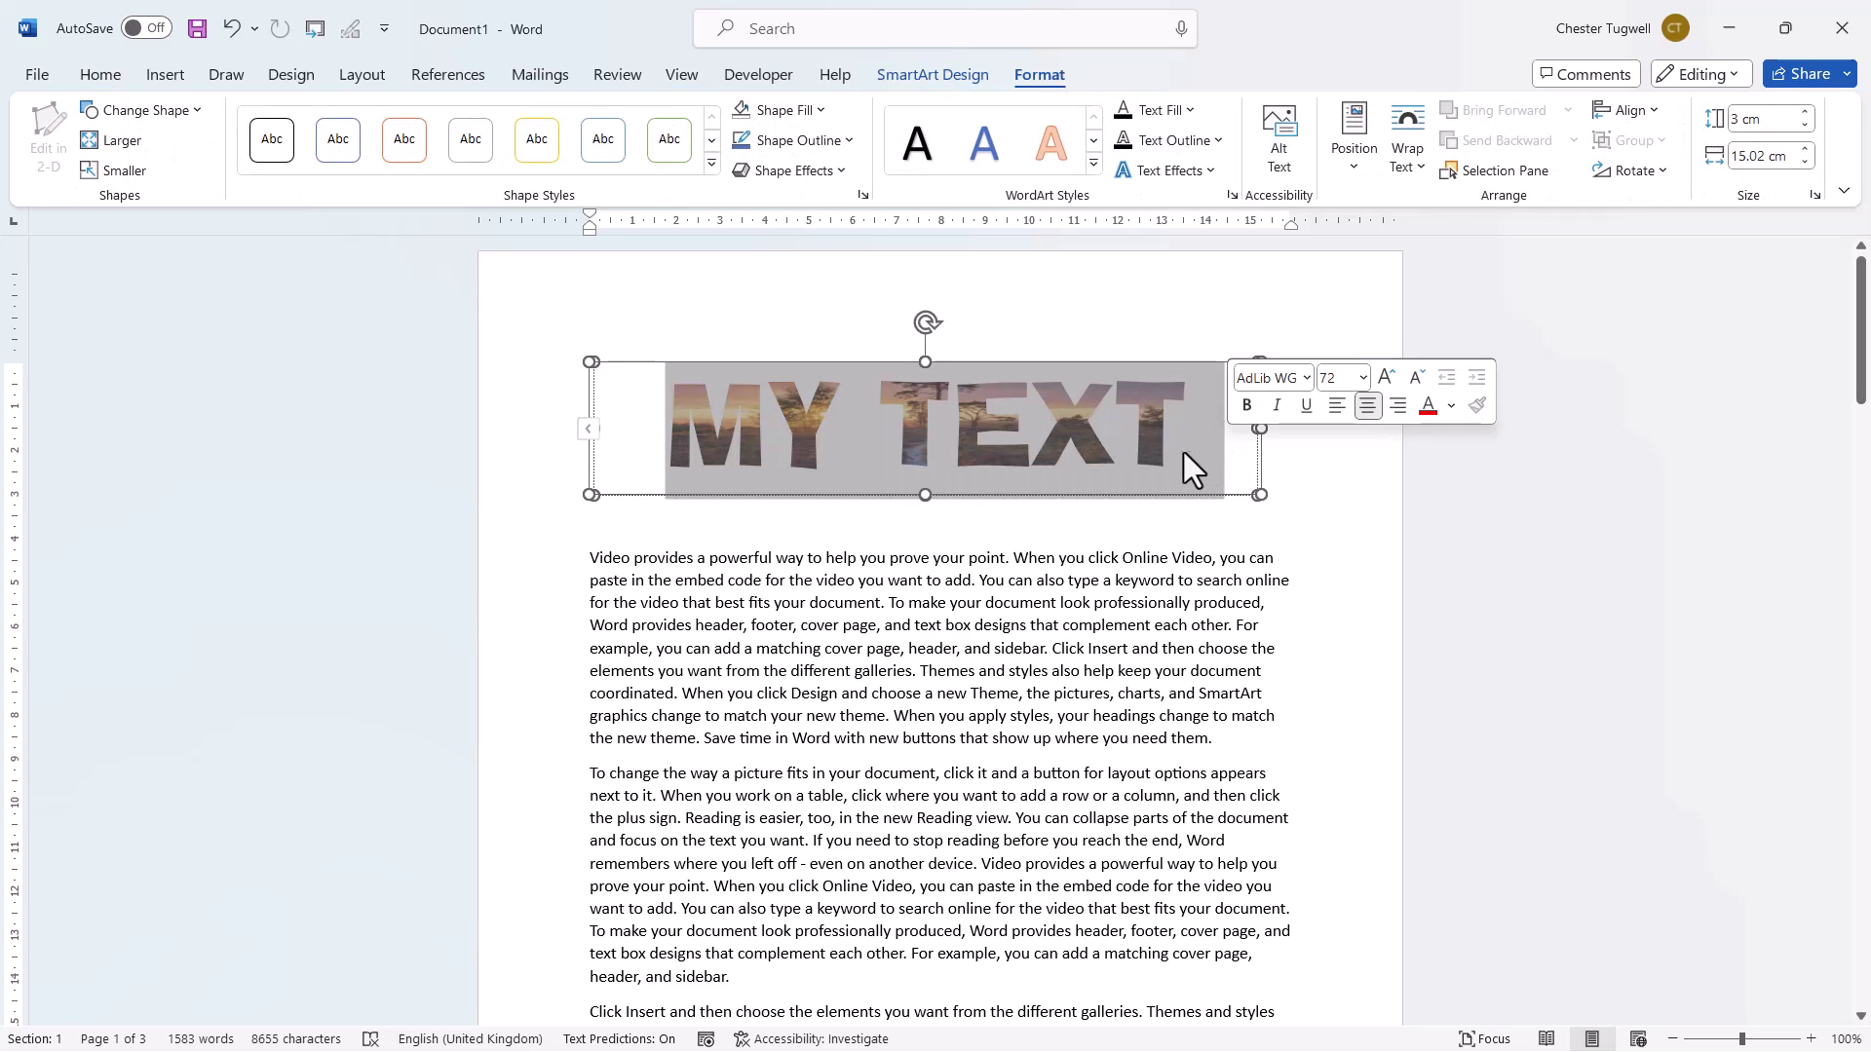
pyautogui.rightClick(1183, 451)
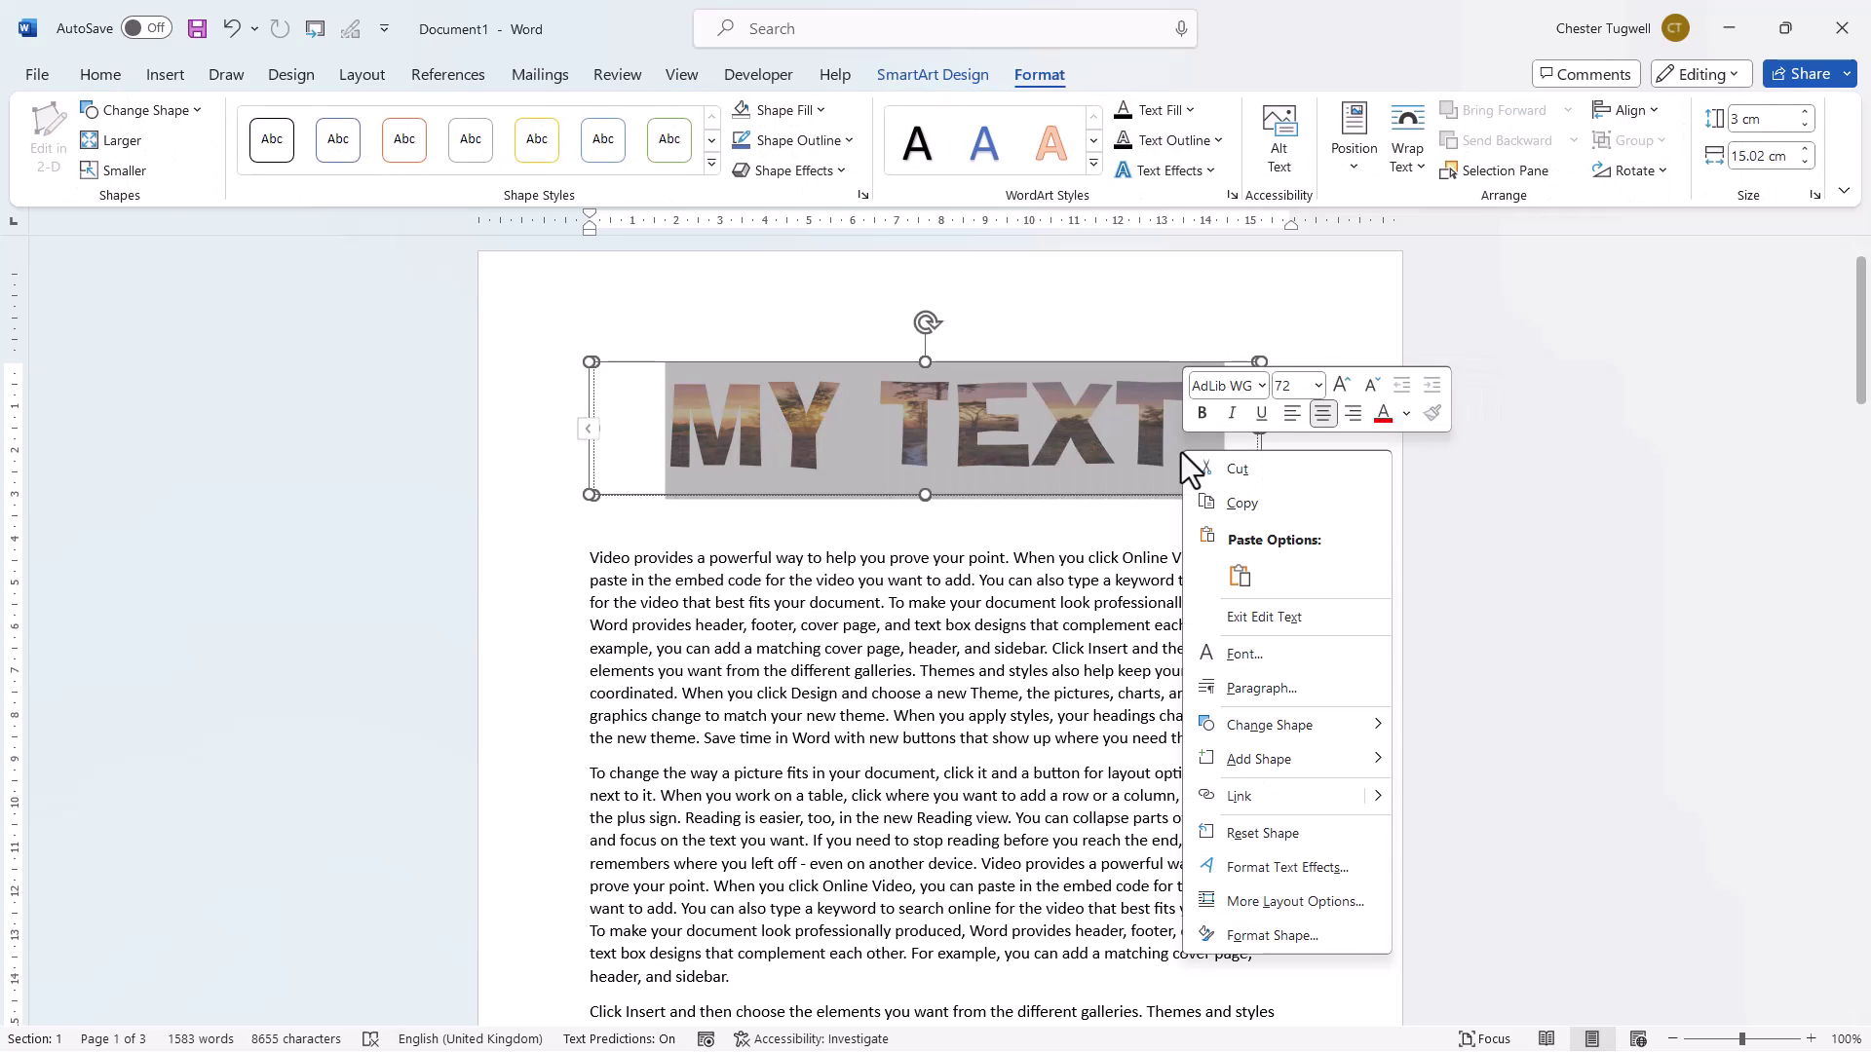
pyautogui.click(1266, 937)
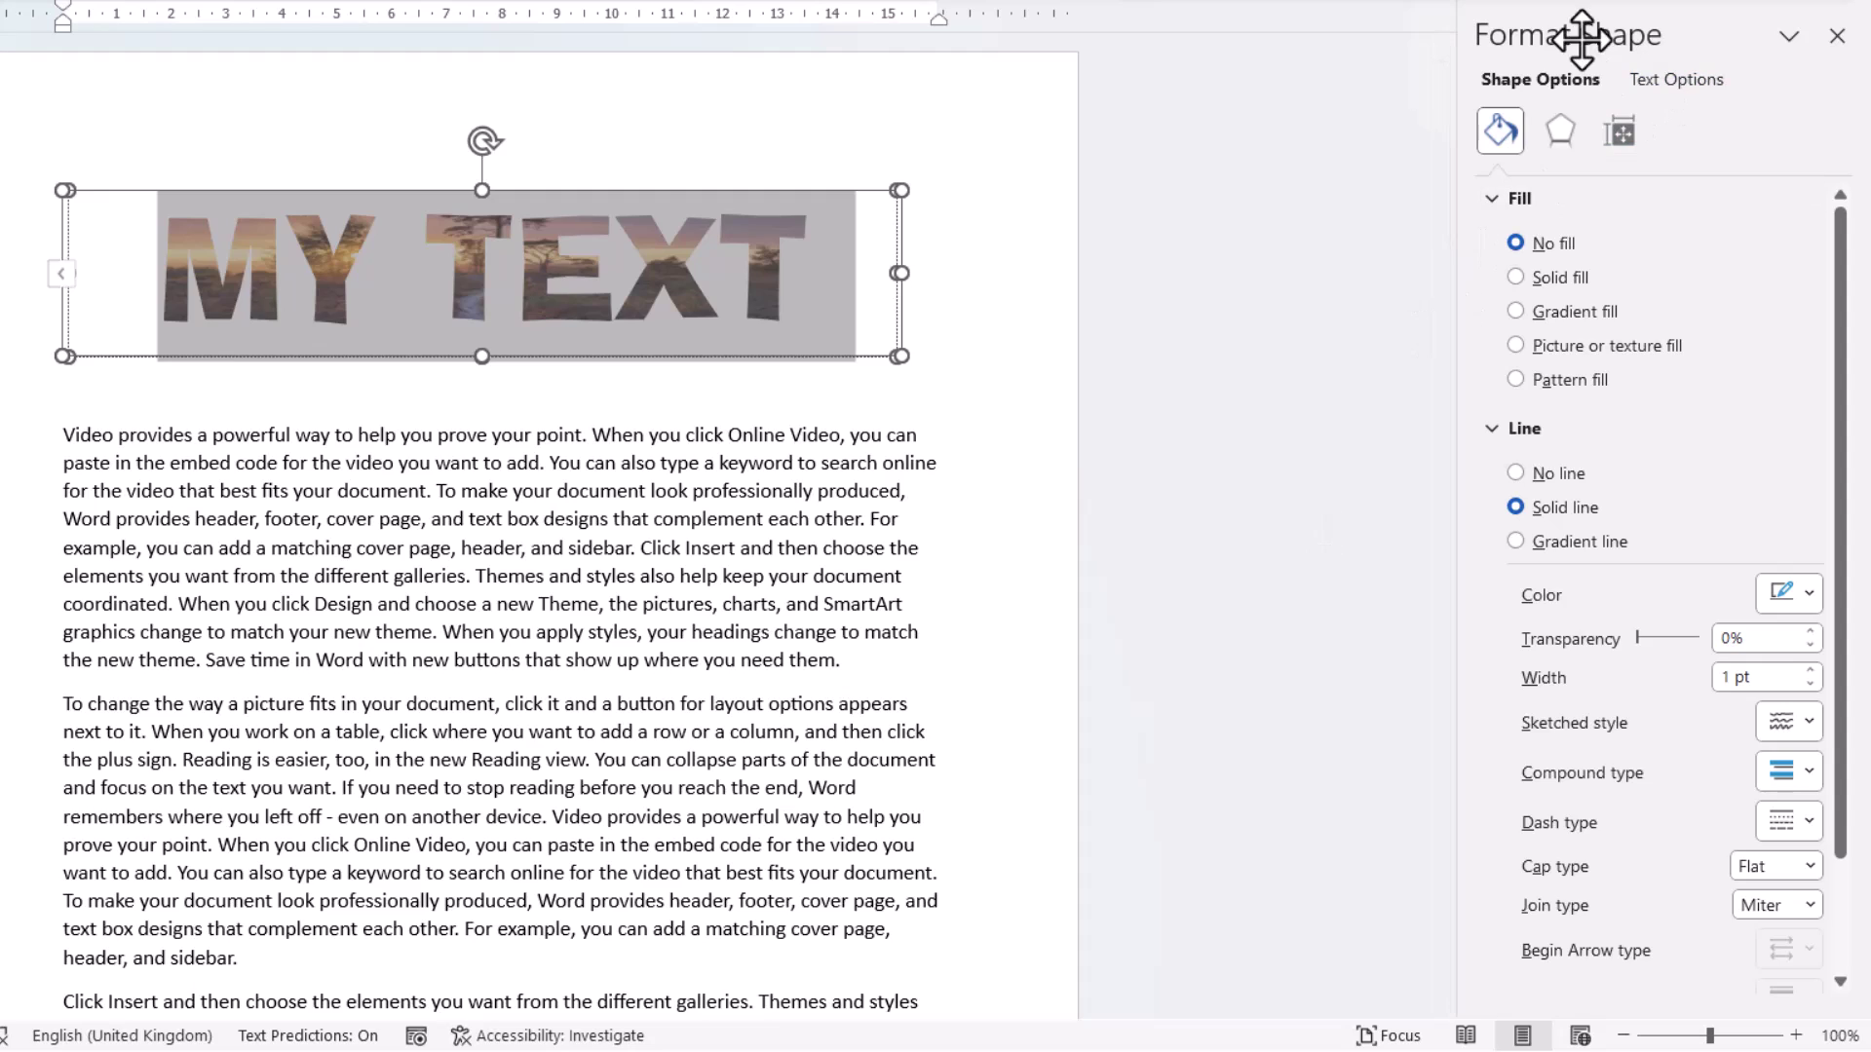
pyautogui.click(1679, 81)
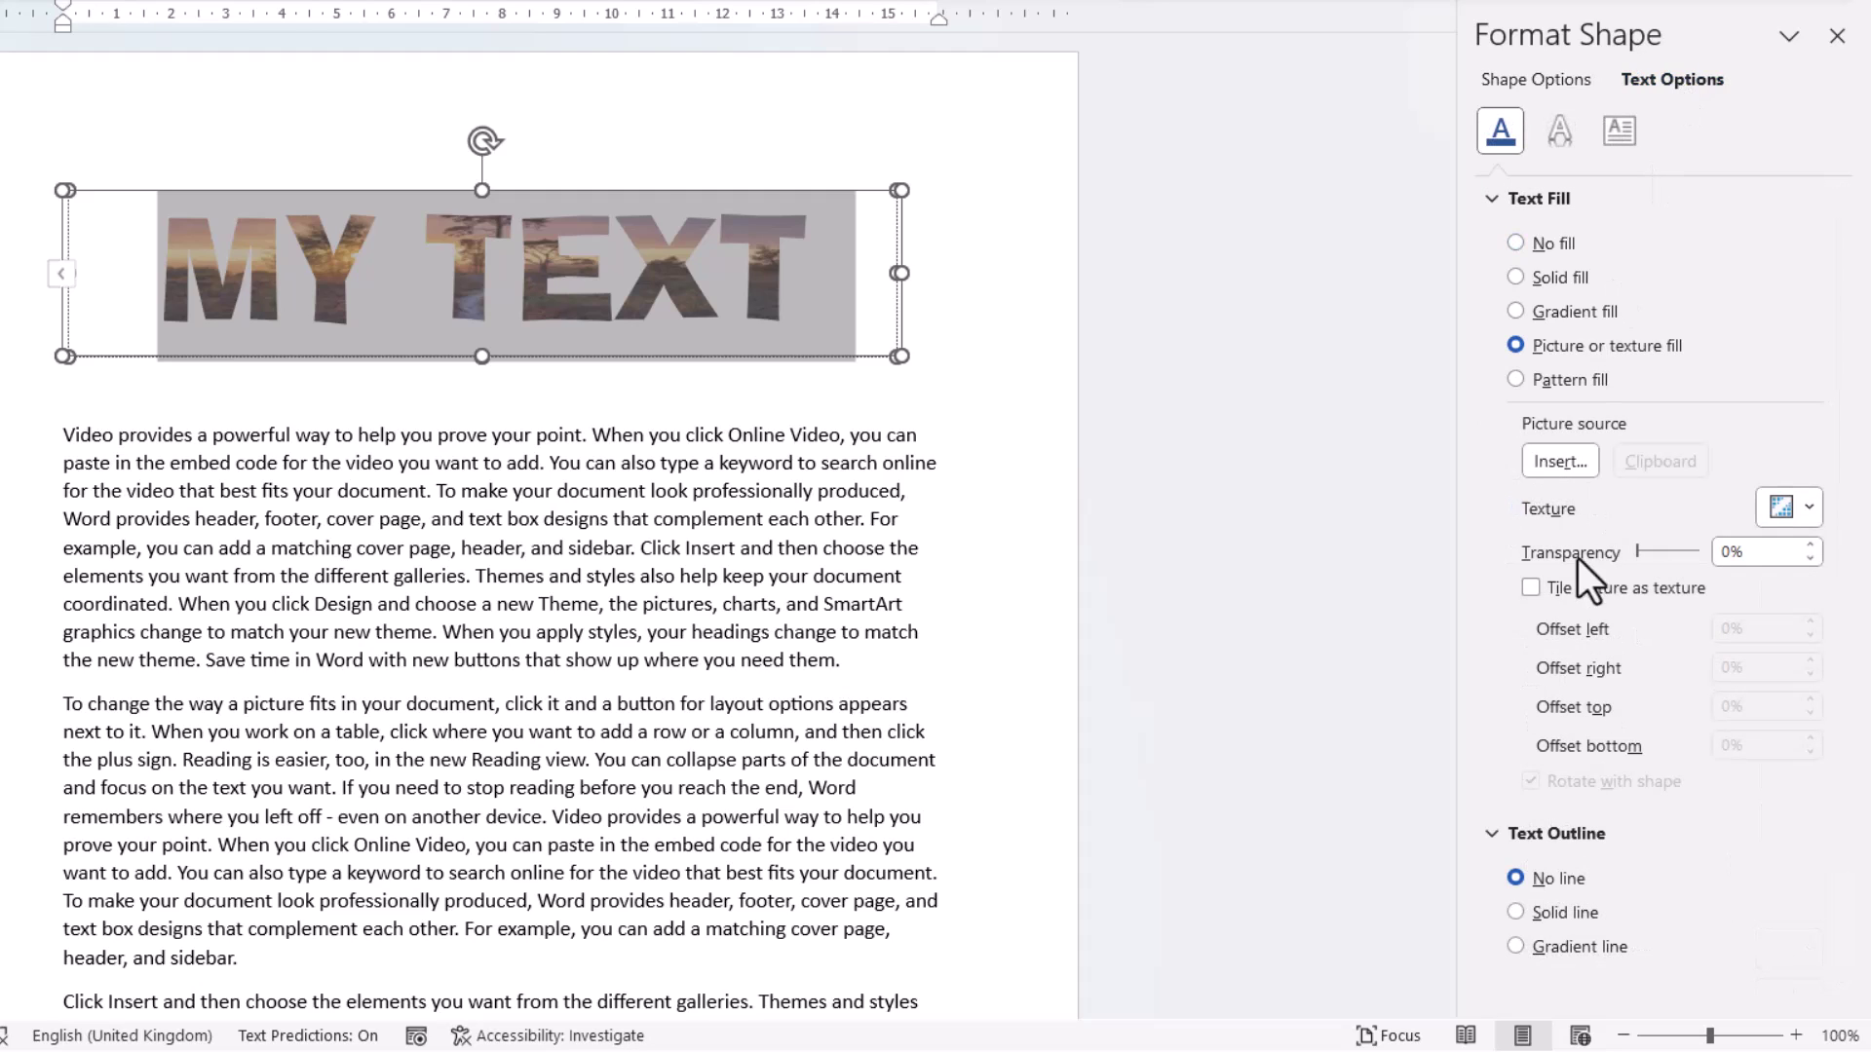
# - Tile the sunset photo as a texture and set its horizontal offset to 2.5 pt
pyautogui.click(1531, 589)
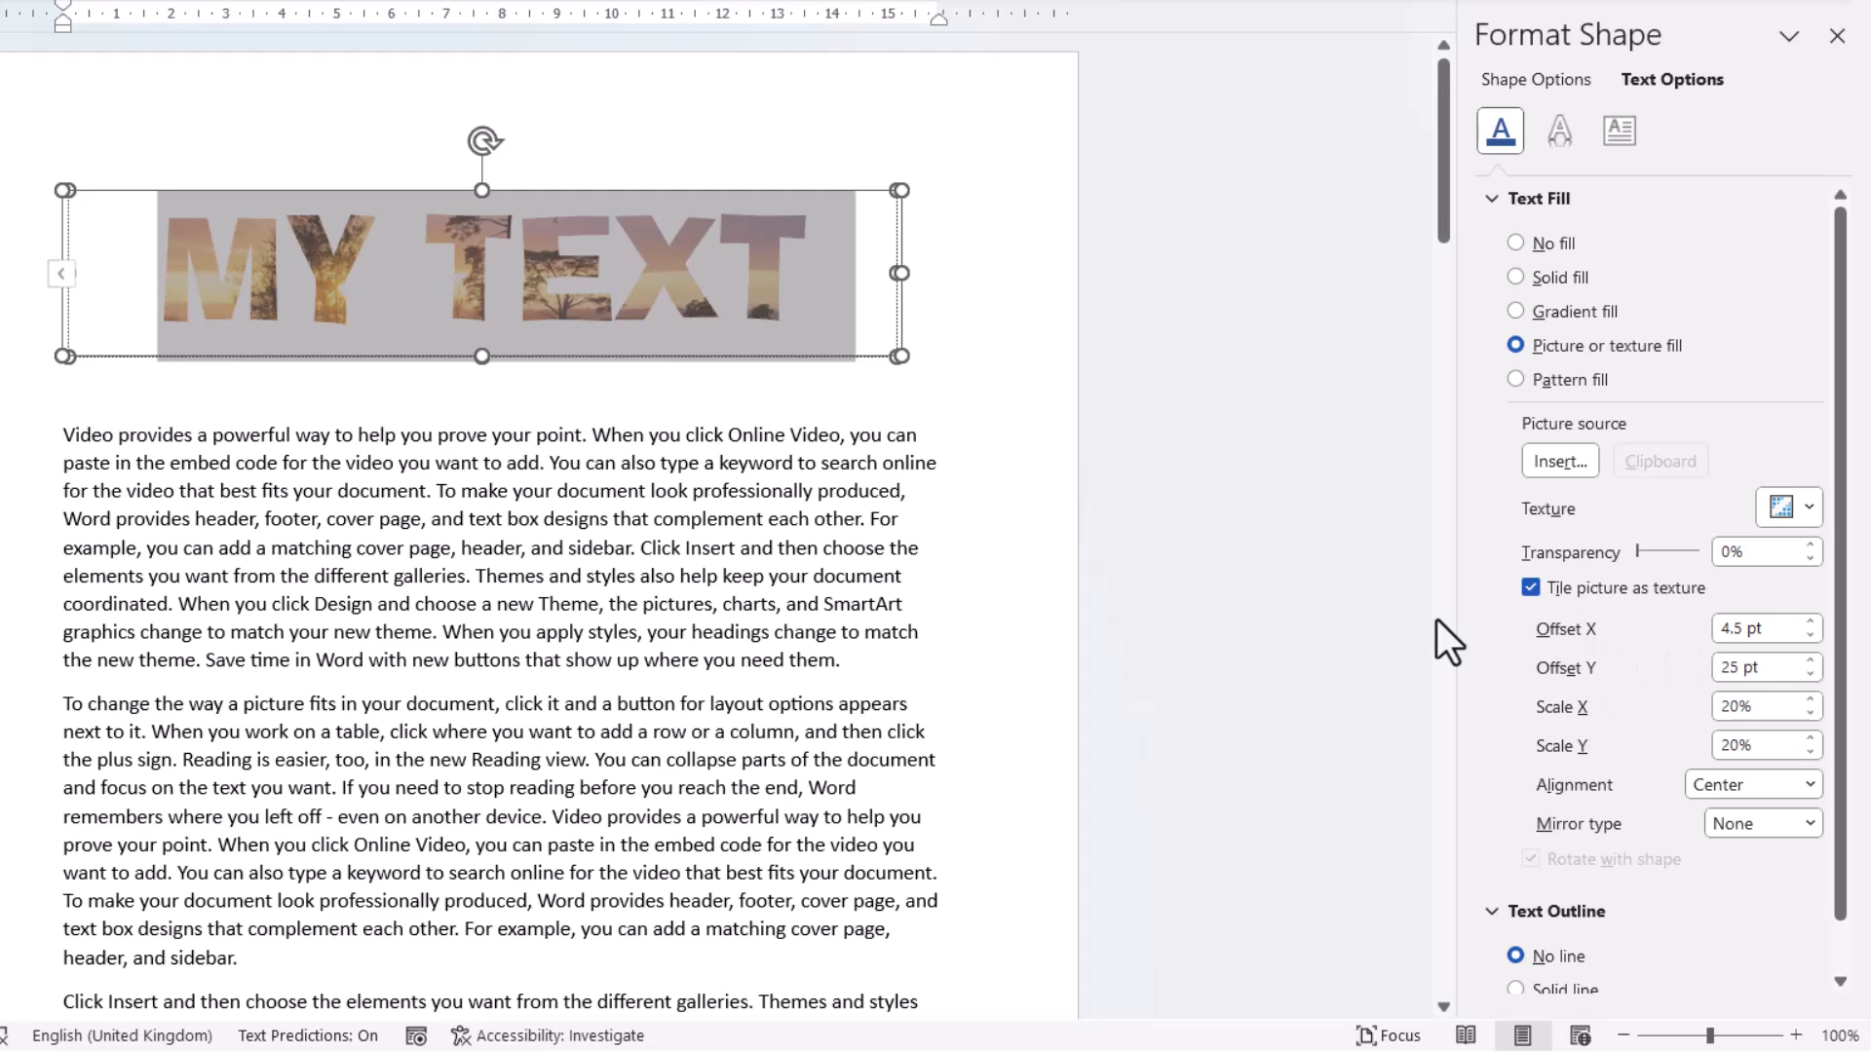
pyautogui.click(1810, 637)
pyautogui.click(1811, 637)
pyautogui.click(1810, 637)
pyautogui.click(1809, 635)
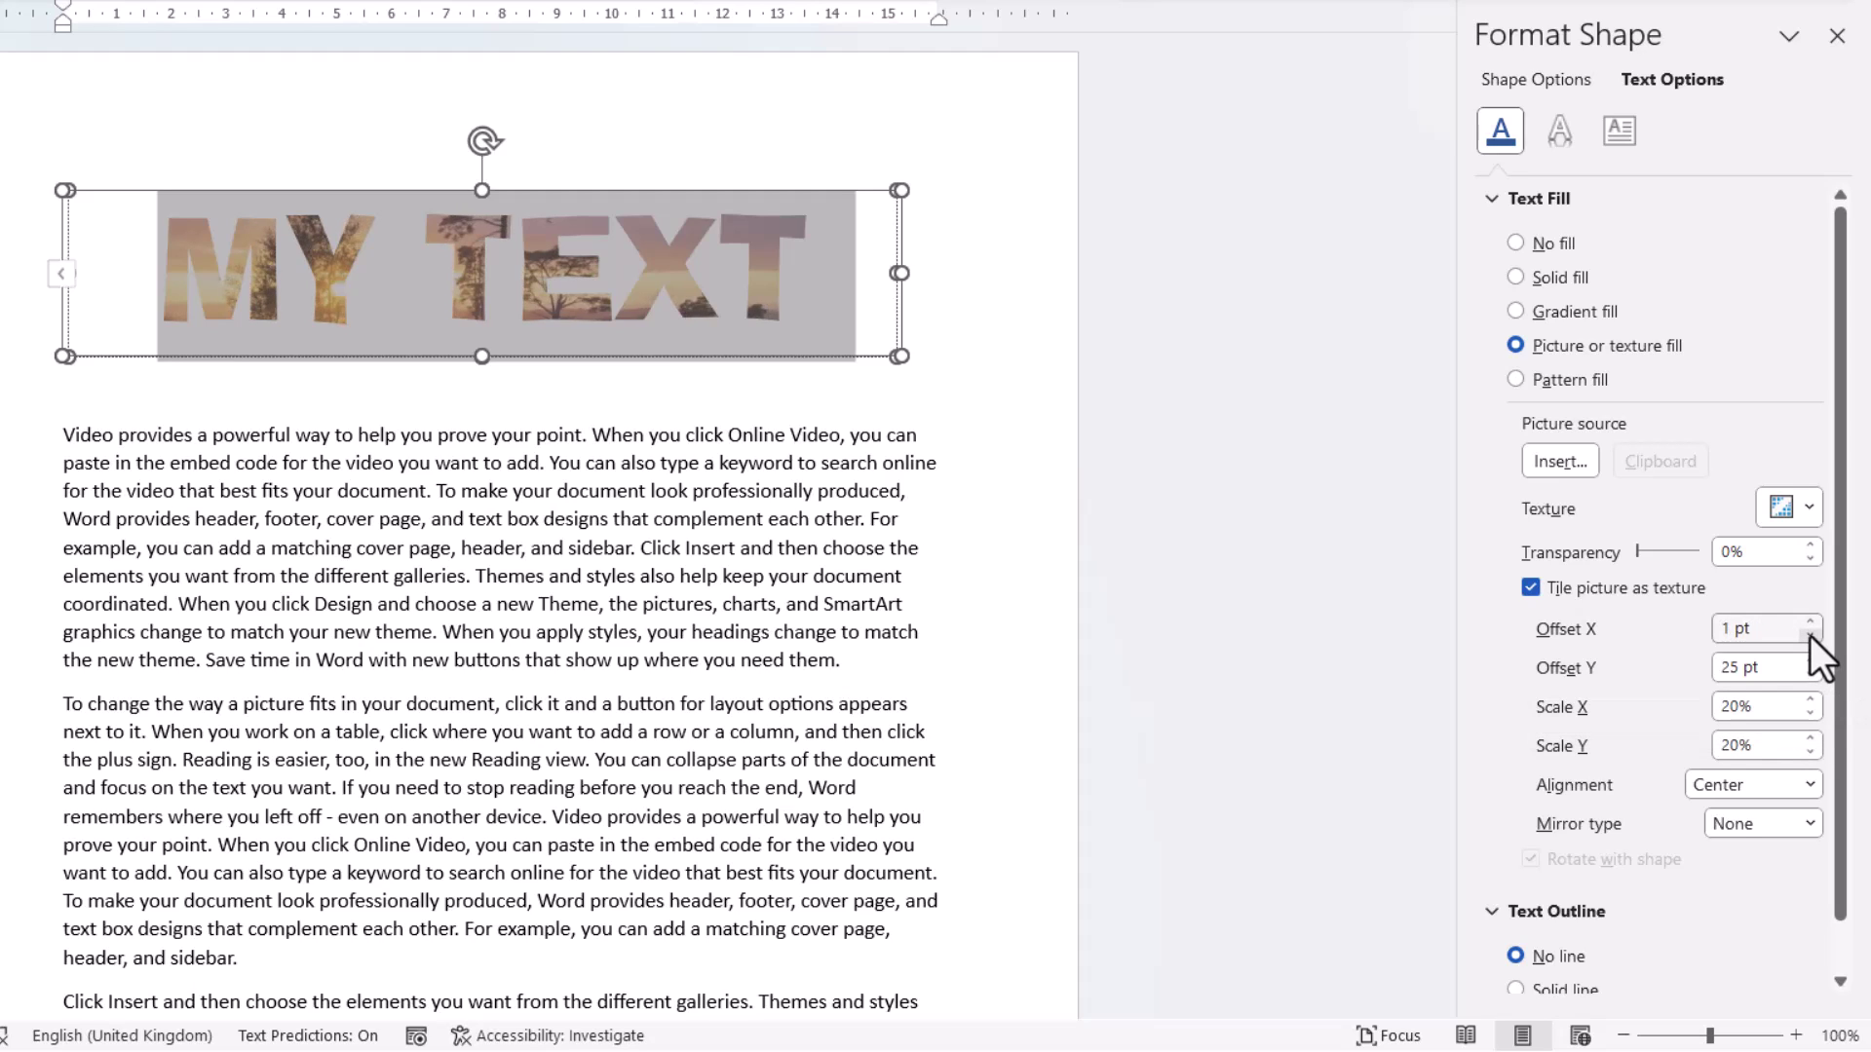
pyautogui.click(1810, 636)
pyautogui.click(1809, 636)
pyautogui.click(1808, 637)
pyautogui.click(1809, 623)
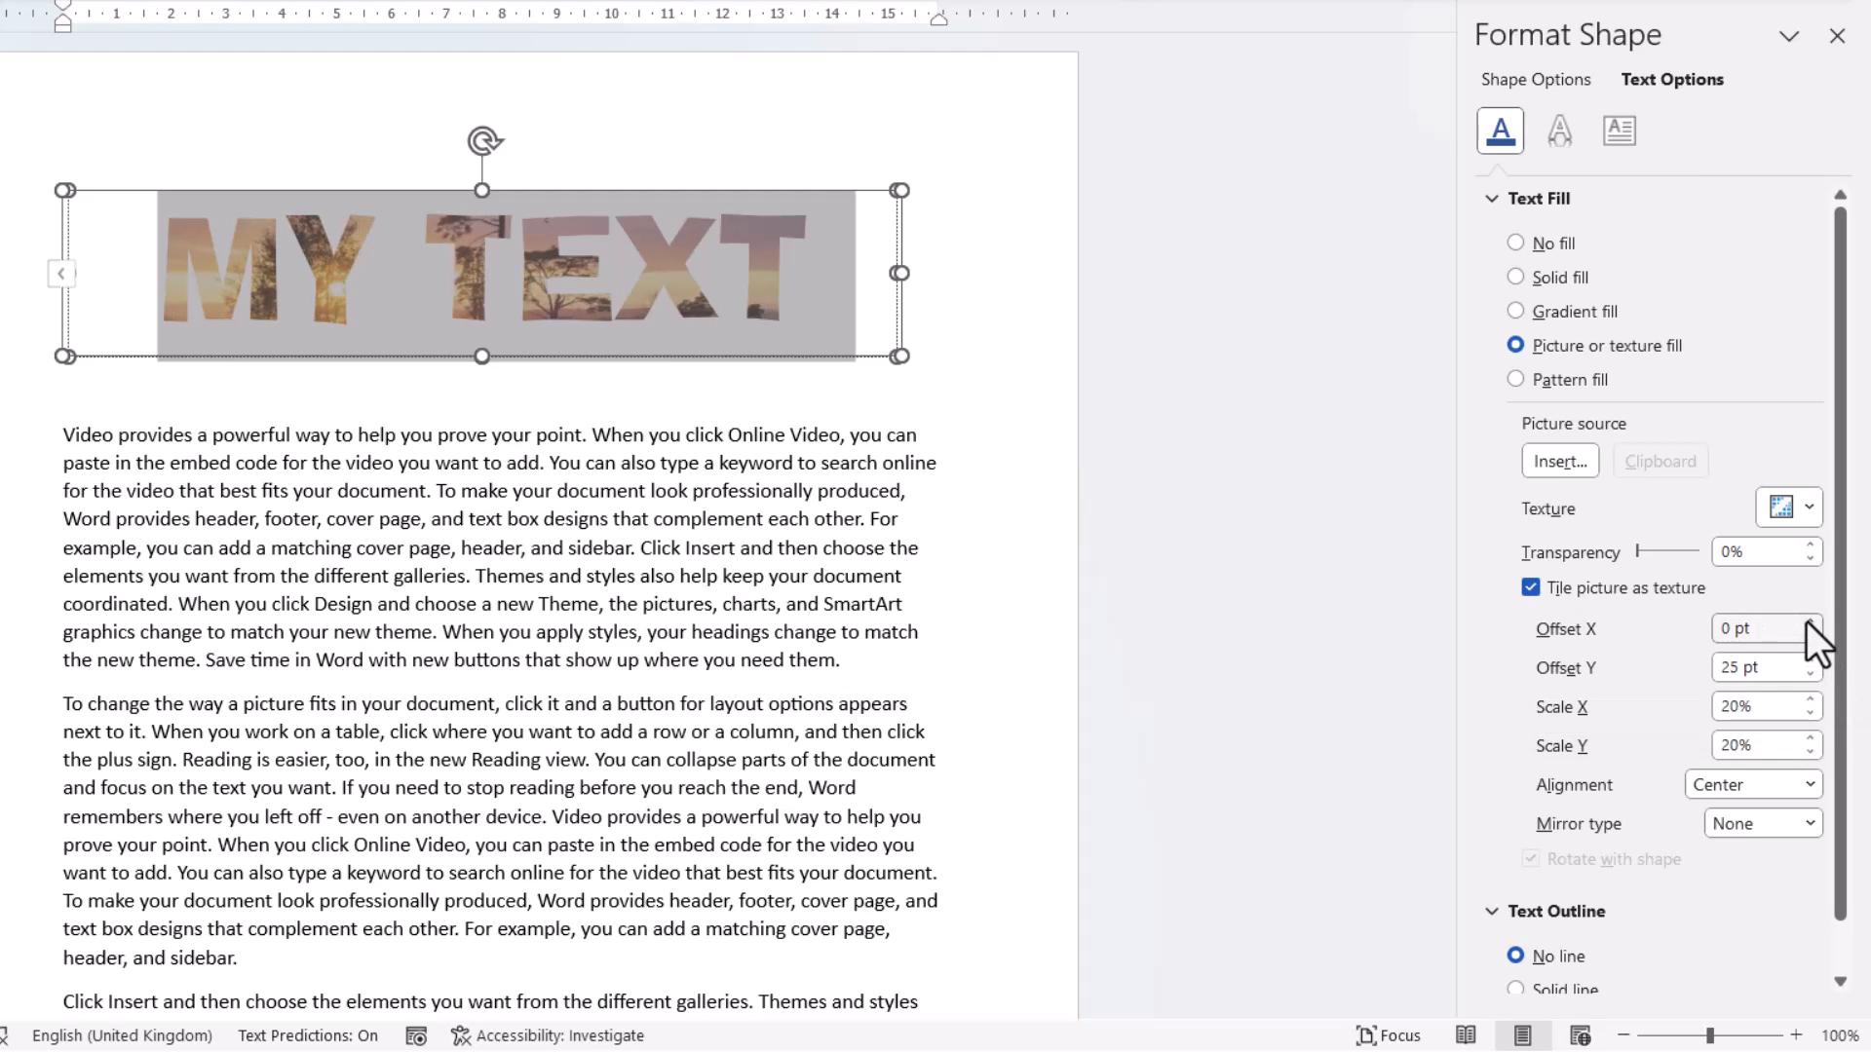
pyautogui.click(1808, 624)
pyautogui.click(1808, 623)
pyautogui.click(1809, 622)
pyautogui.click(1809, 623)
pyautogui.click(1807, 623)
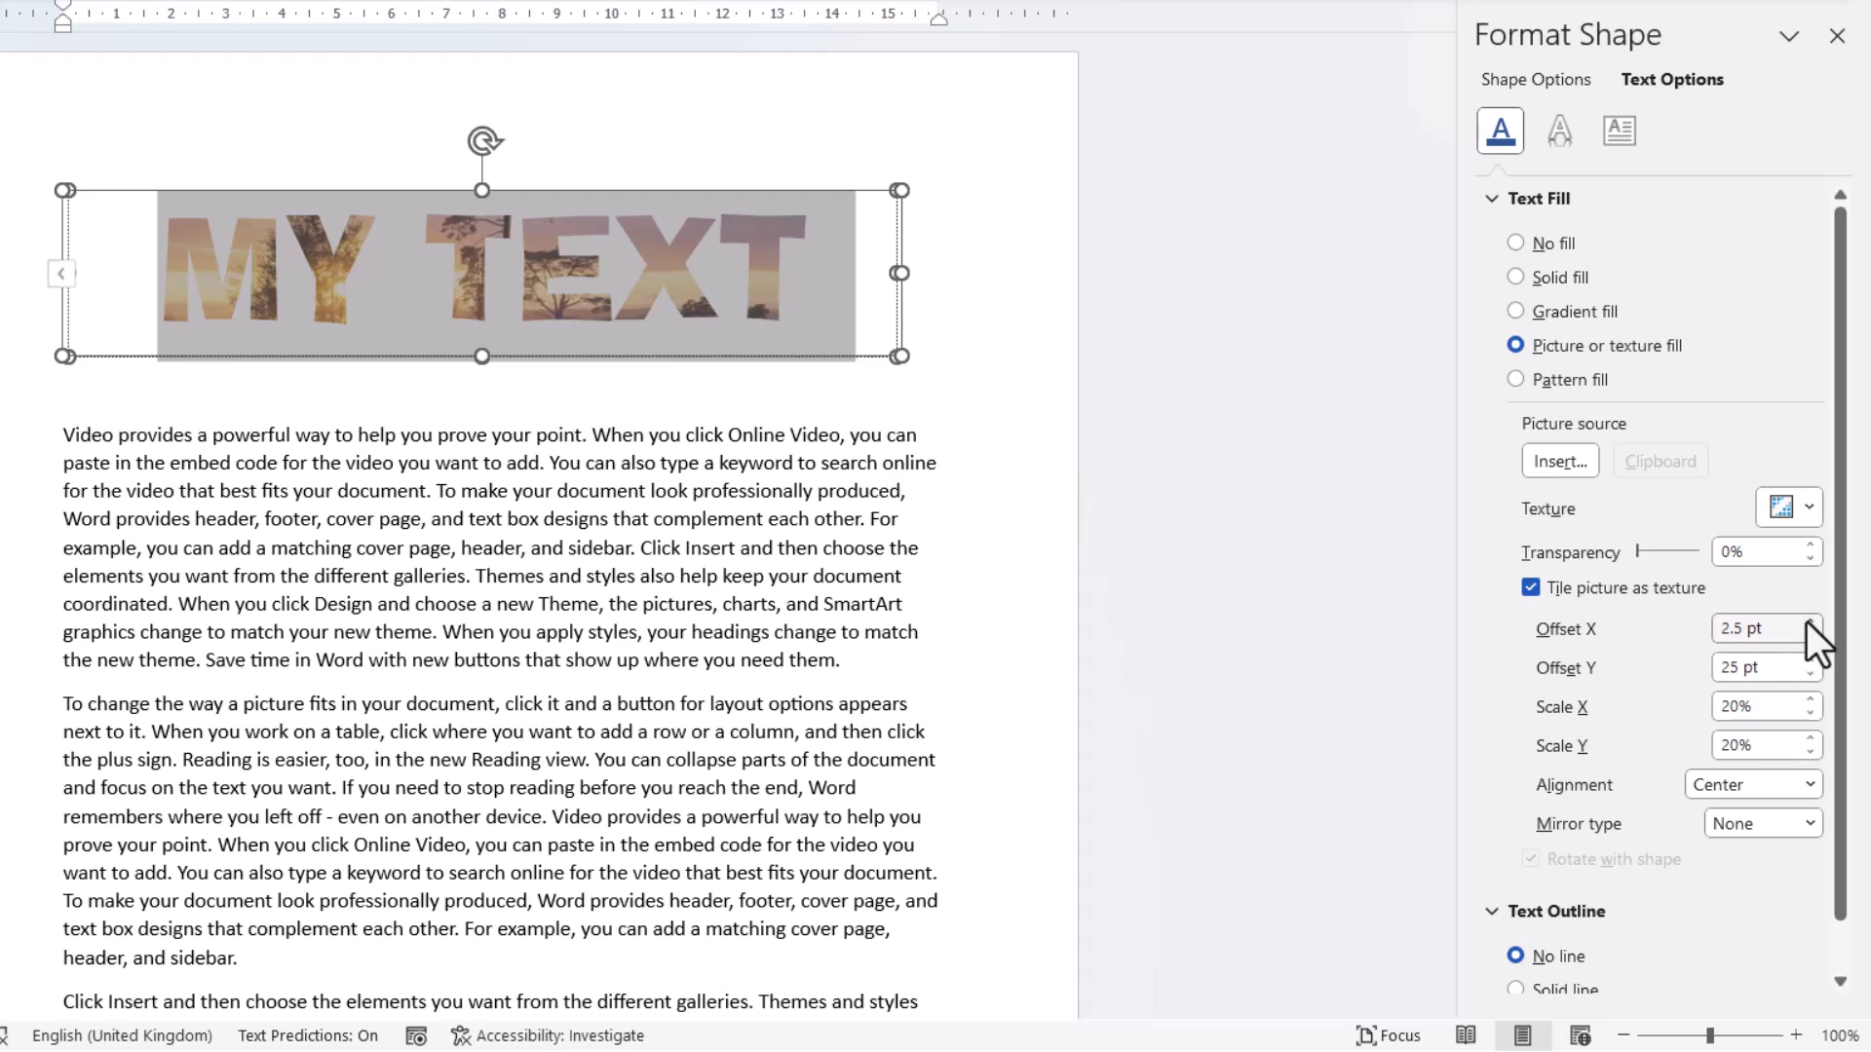
# - Adjust the tiled photo's vertical offset to 39 pt
pyautogui.click(1810, 675)
pyautogui.click(1811, 675)
pyautogui.click(1808, 674)
pyautogui.click(1808, 674)
pyautogui.click(1809, 674)
pyautogui.click(1807, 674)
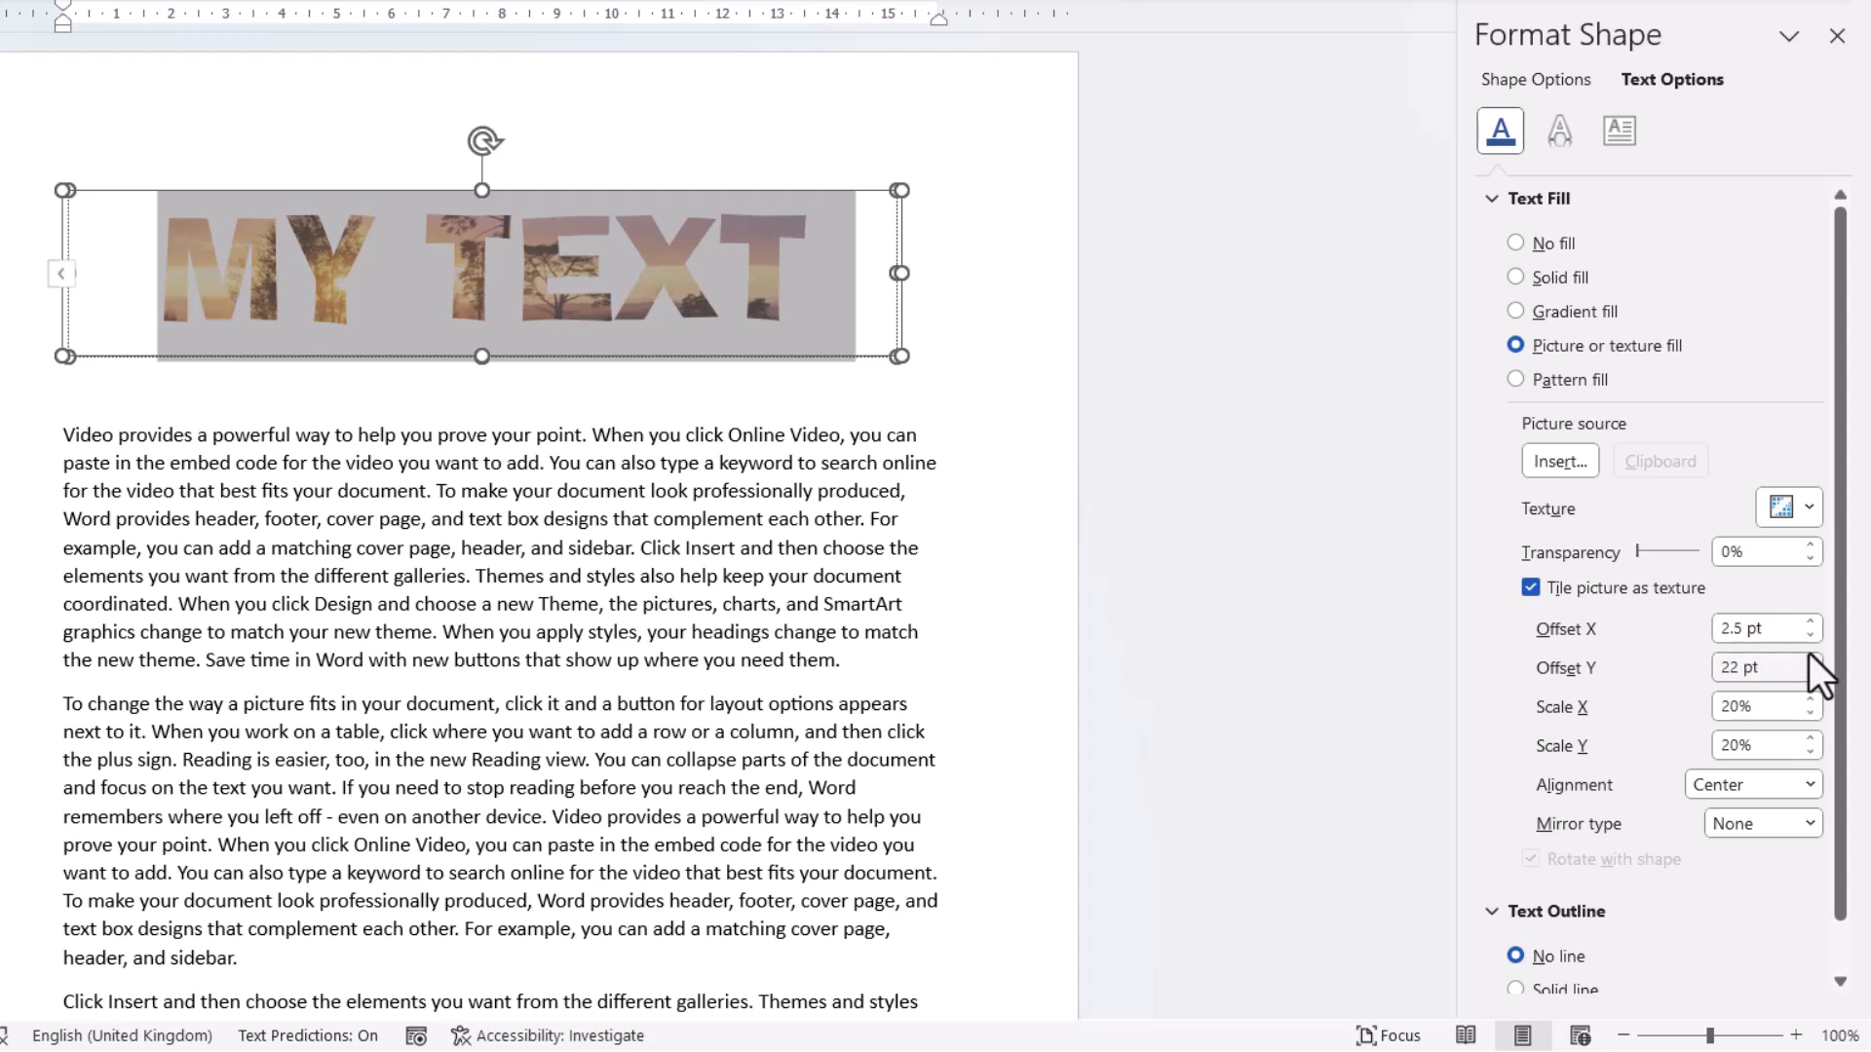
pyautogui.click(1811, 661)
pyautogui.click(1812, 661)
pyautogui.click(1811, 661)
pyautogui.click(1812, 661)
pyautogui.click(1812, 661)
pyautogui.click(1812, 661)
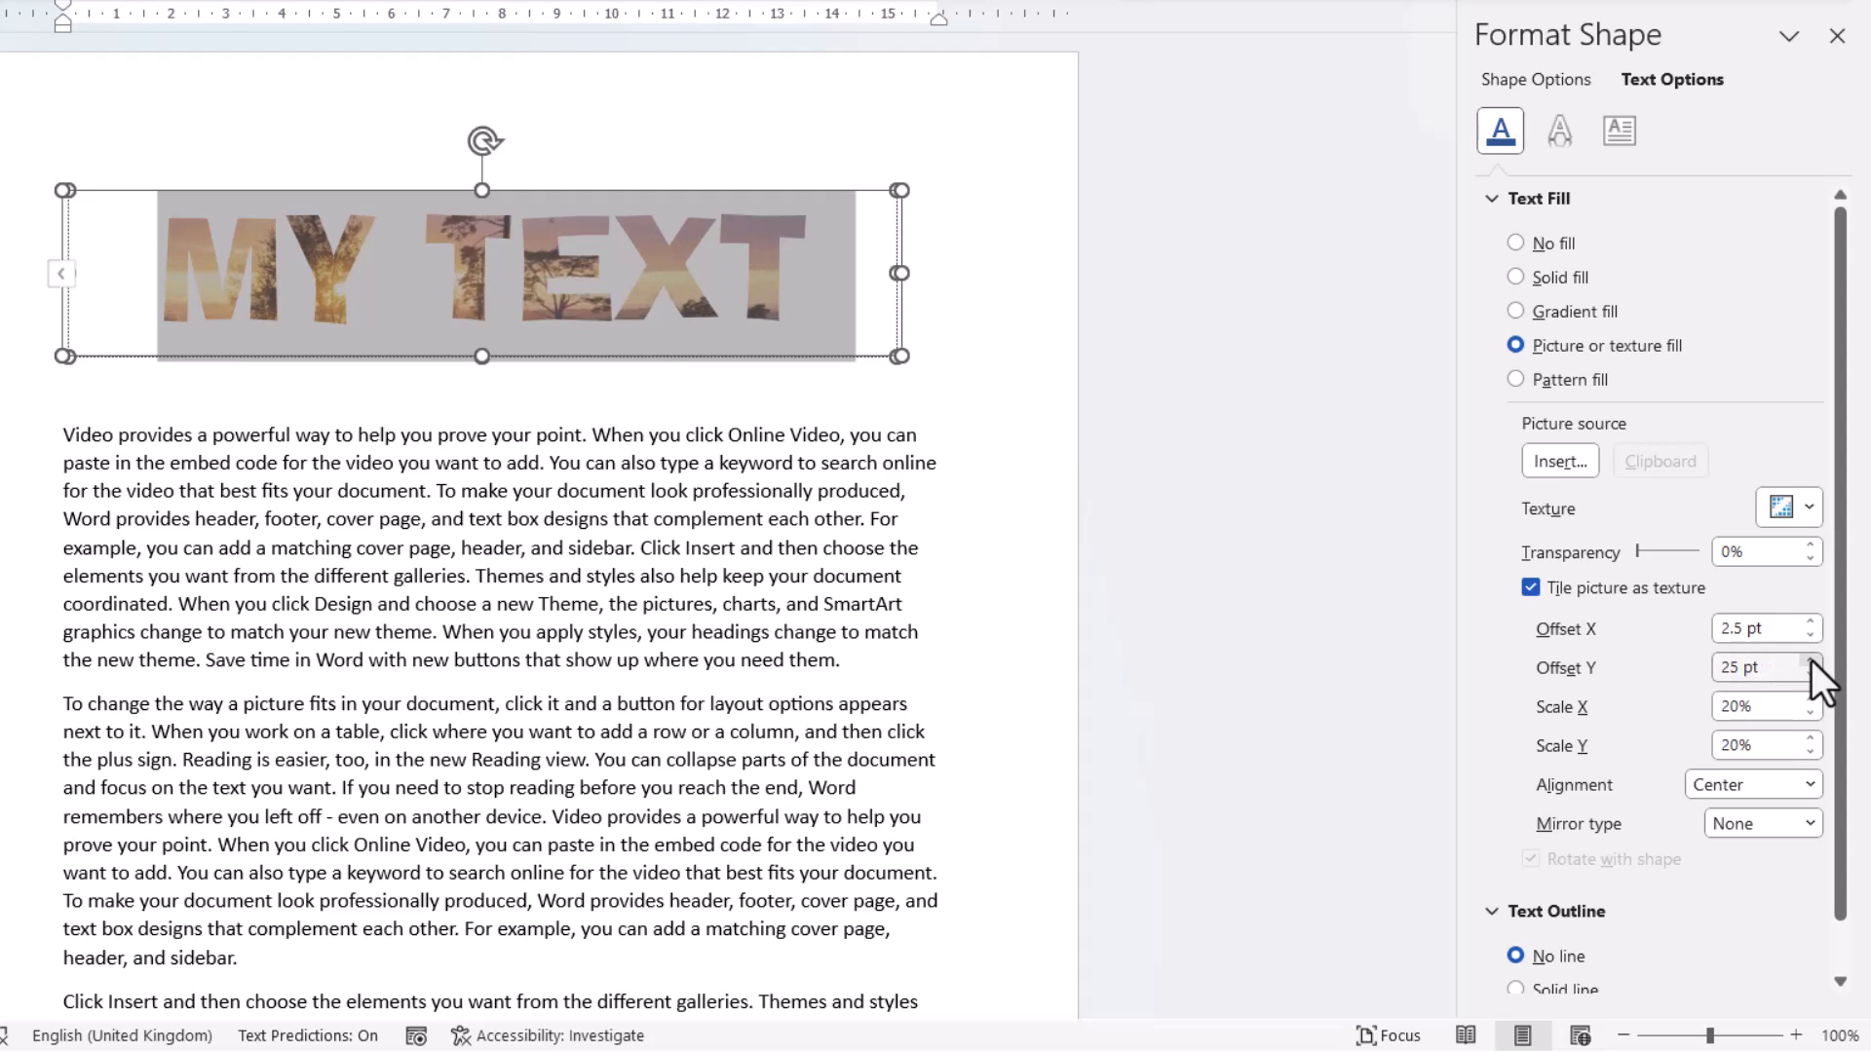
pyautogui.click(1811, 661)
pyautogui.click(1812, 661)
pyautogui.click(1812, 662)
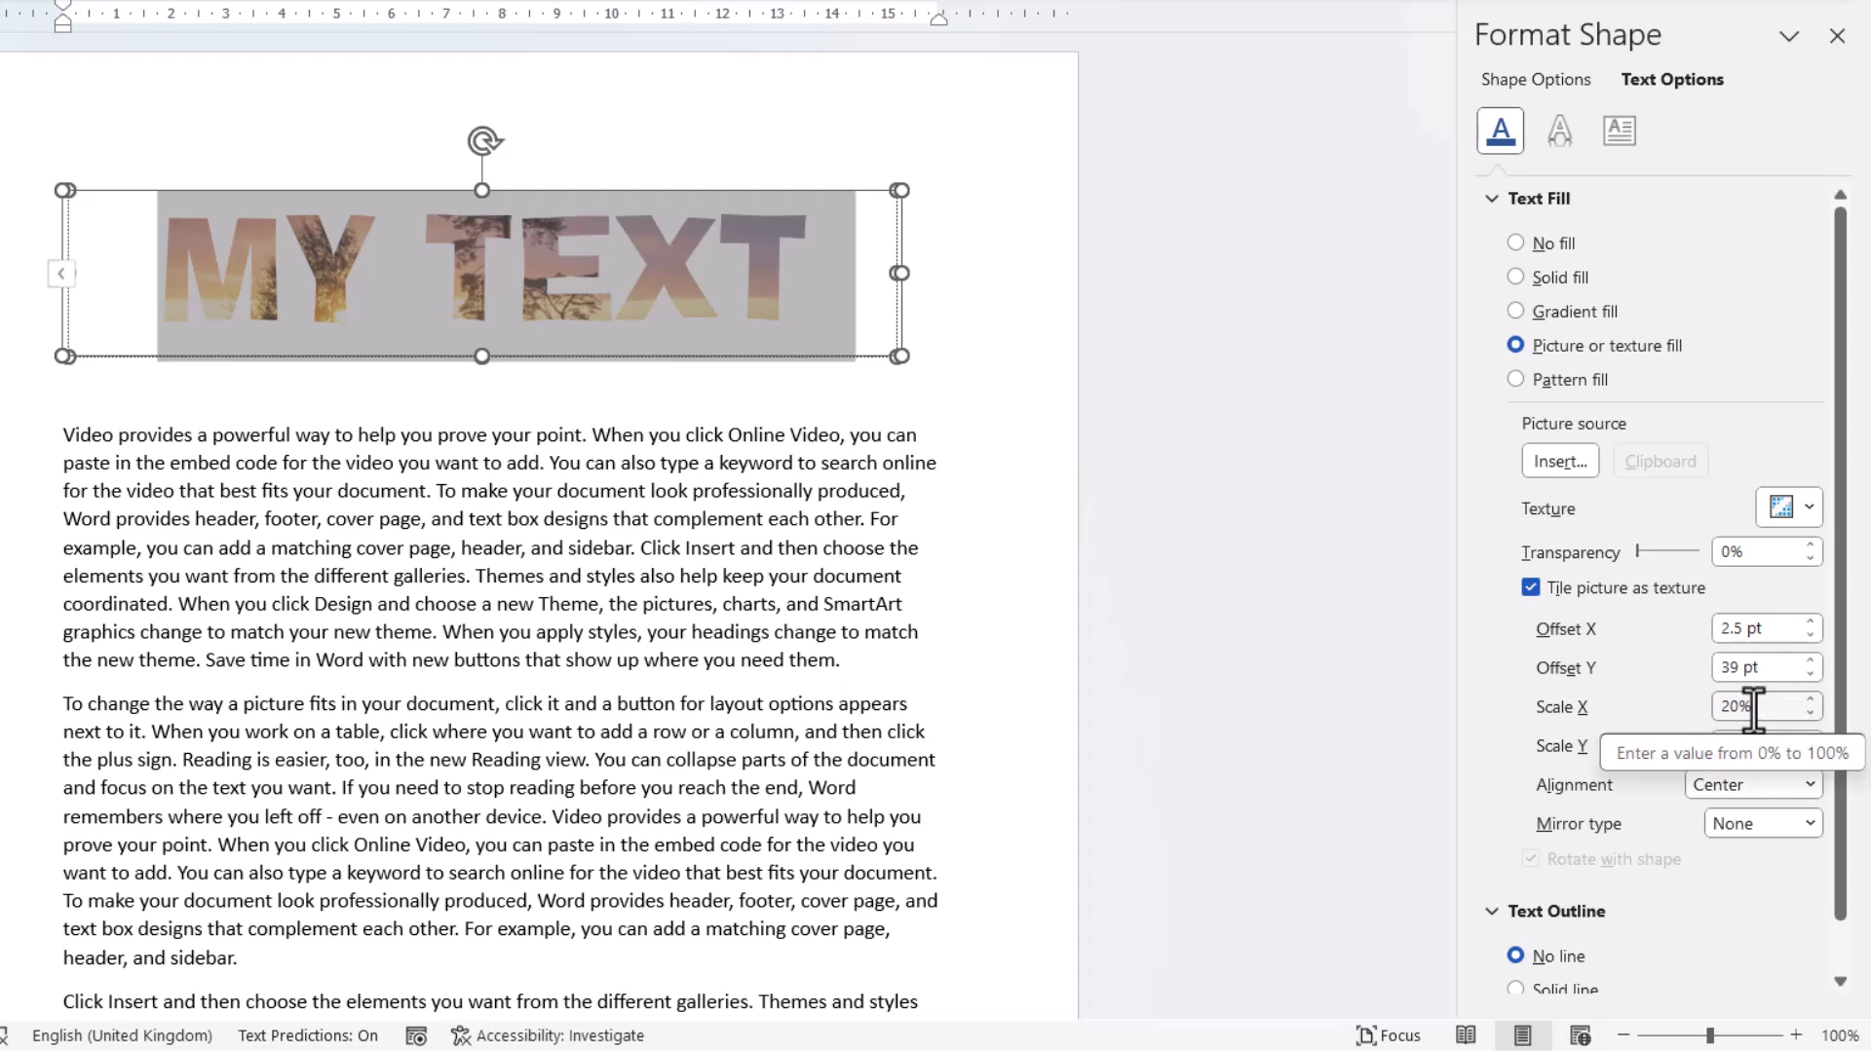
# - Set the tiled photo's Scale X and Scale Y both to 18%
pyautogui.click(1809, 700)
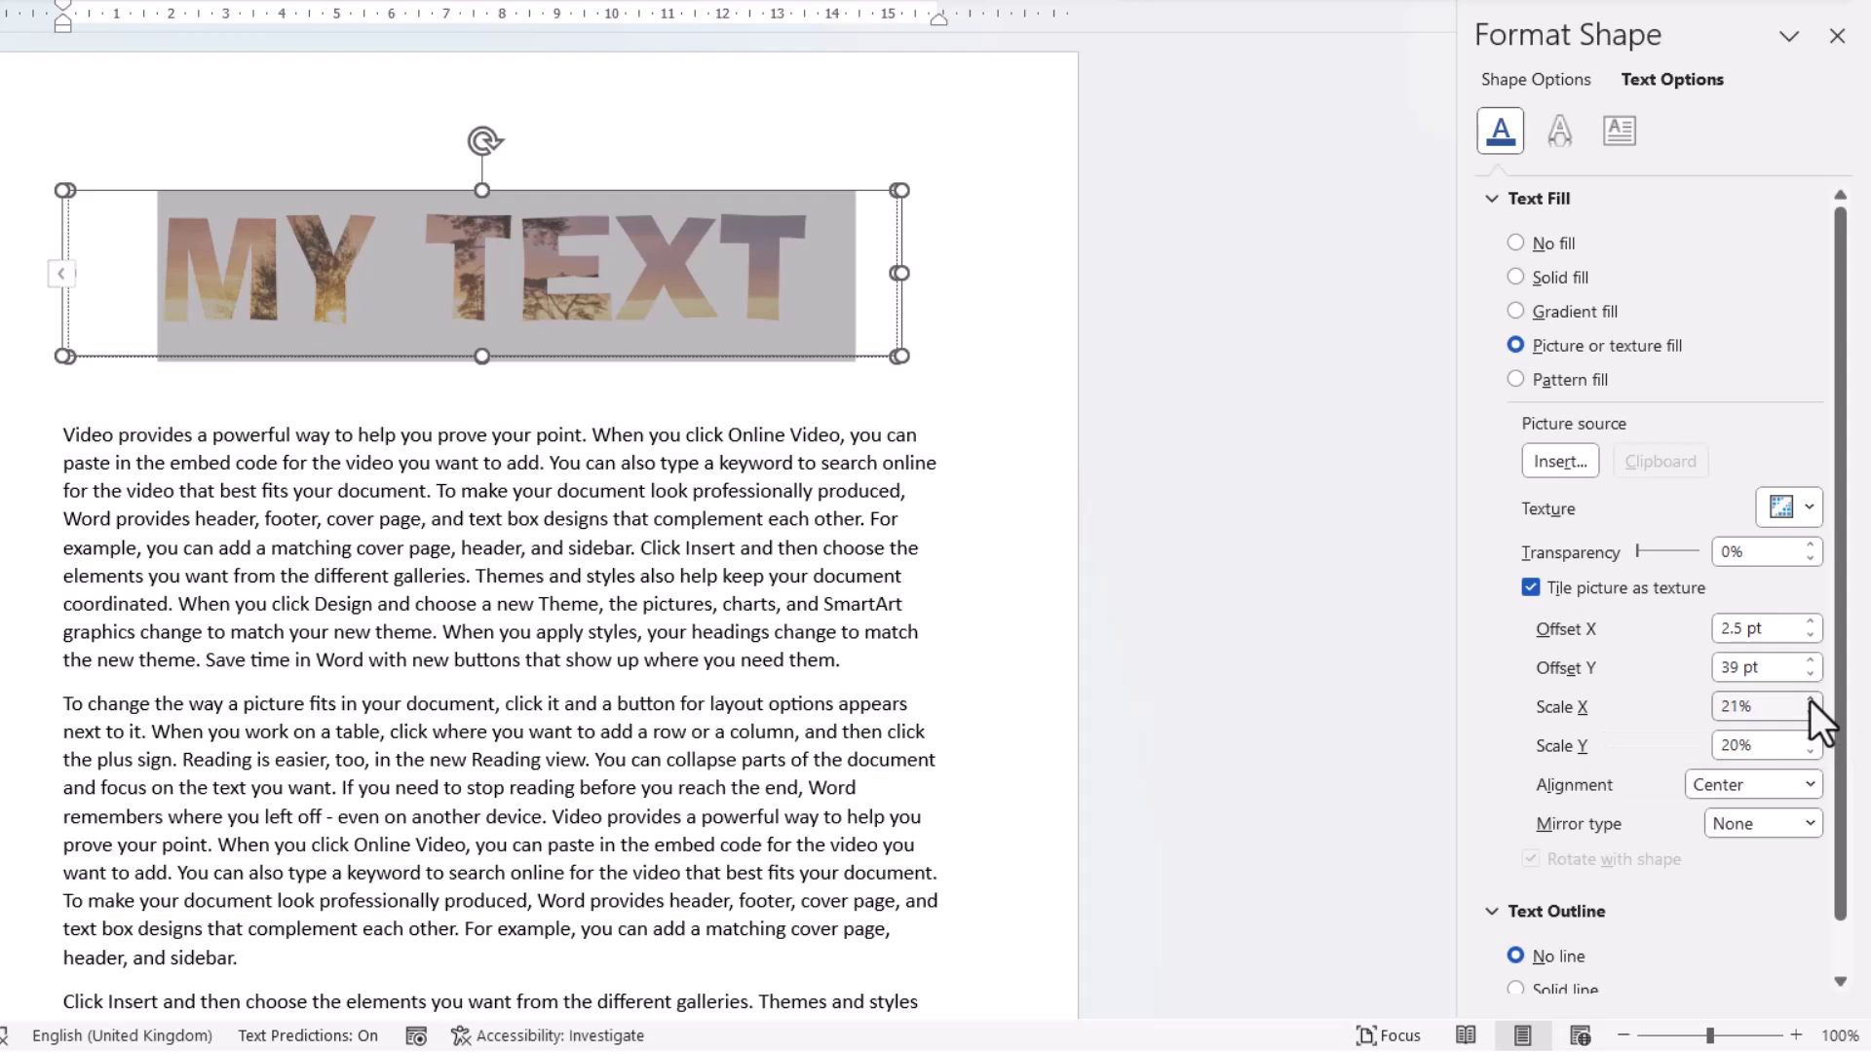
pyautogui.click(1810, 700)
pyautogui.click(1810, 701)
pyautogui.click(1809, 700)
pyautogui.click(1809, 700)
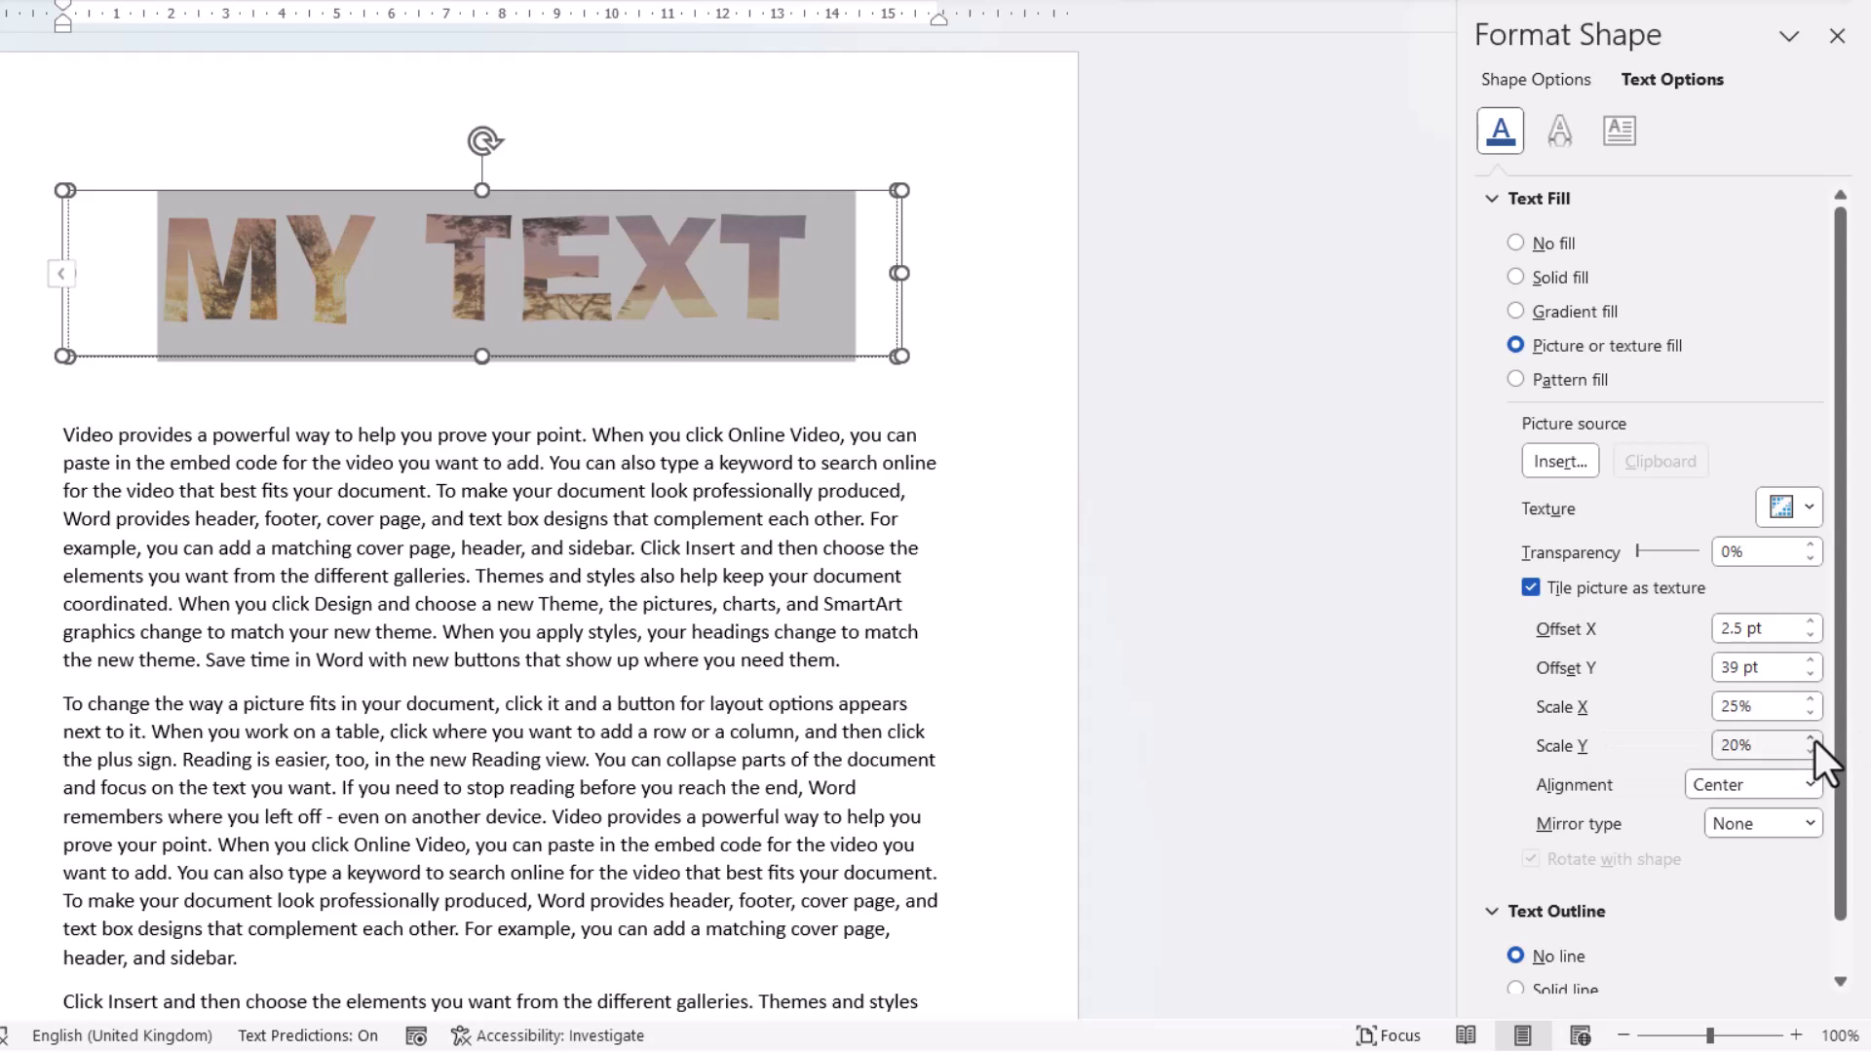
pyautogui.click(1813, 738)
pyautogui.click(1814, 738)
pyautogui.click(1813, 738)
pyautogui.click(1814, 738)
pyautogui.click(1813, 739)
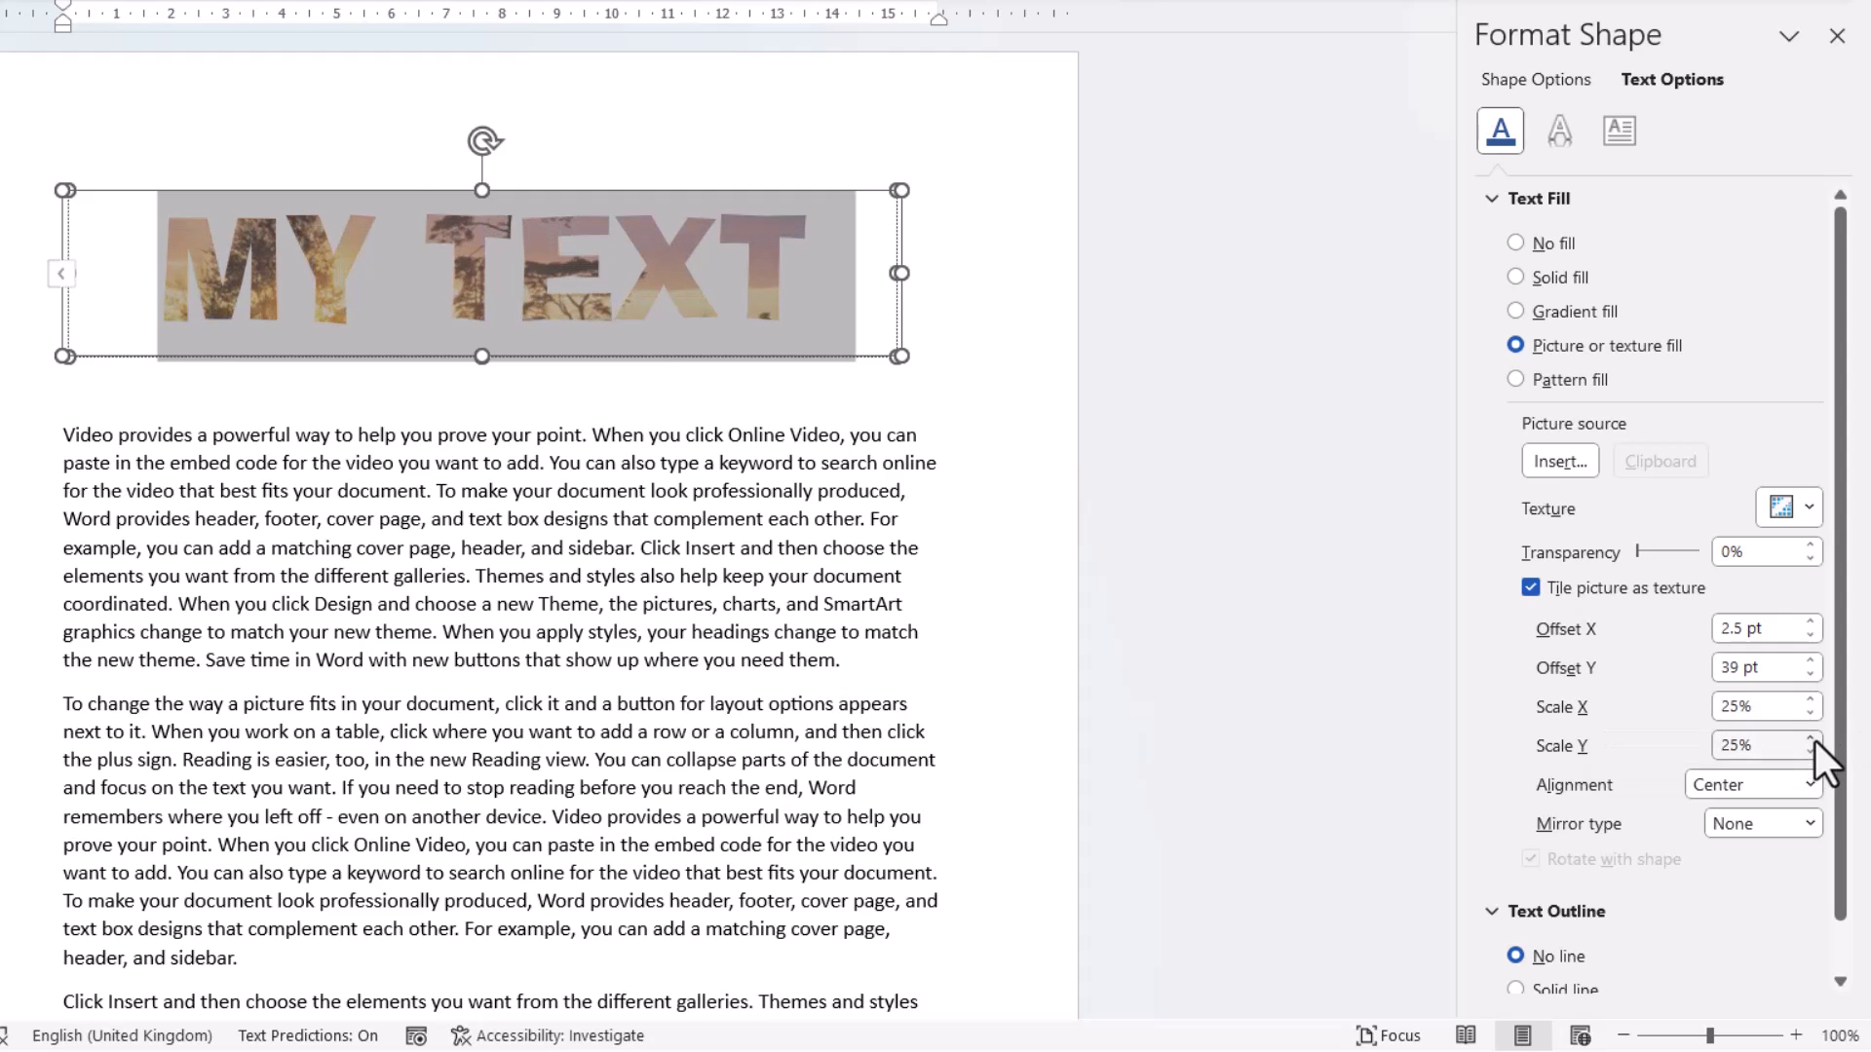
pyautogui.click(1810, 752)
pyautogui.click(1811, 751)
pyautogui.click(1809, 753)
pyautogui.click(1809, 752)
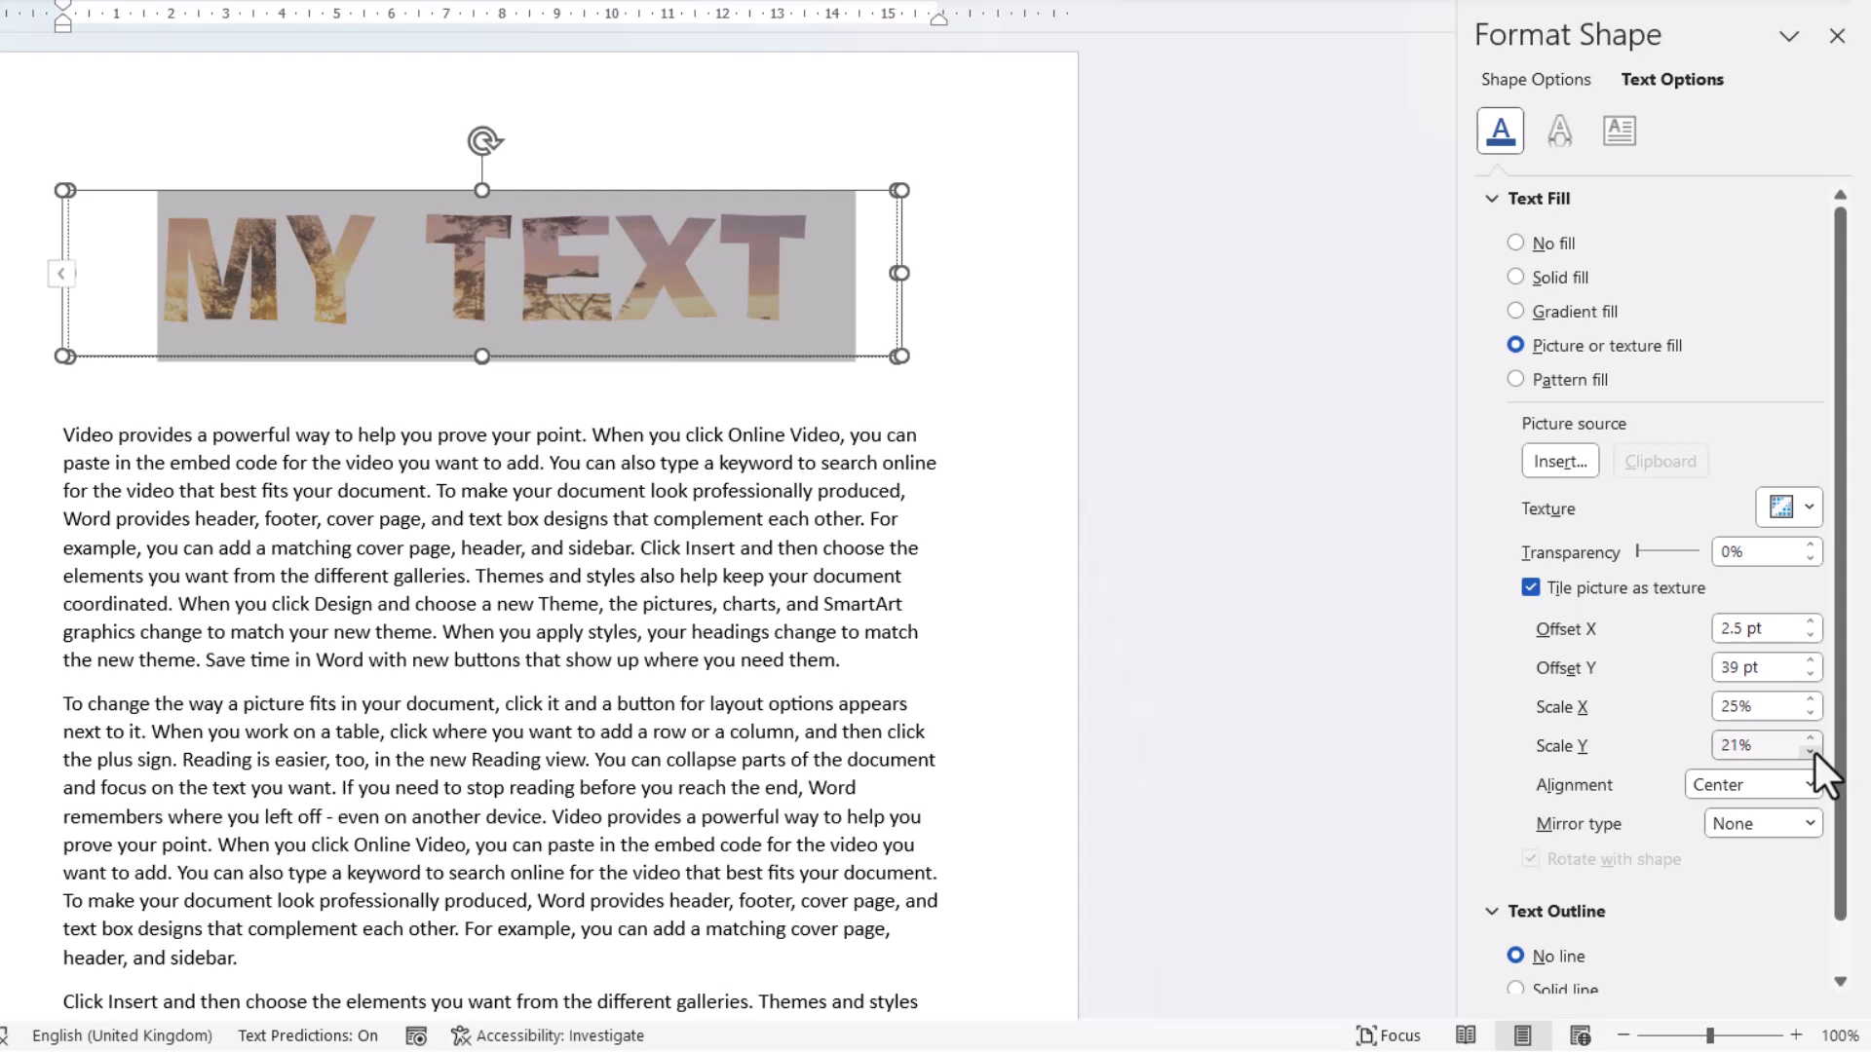
pyautogui.click(1811, 752)
pyautogui.click(1809, 752)
pyautogui.click(1810, 752)
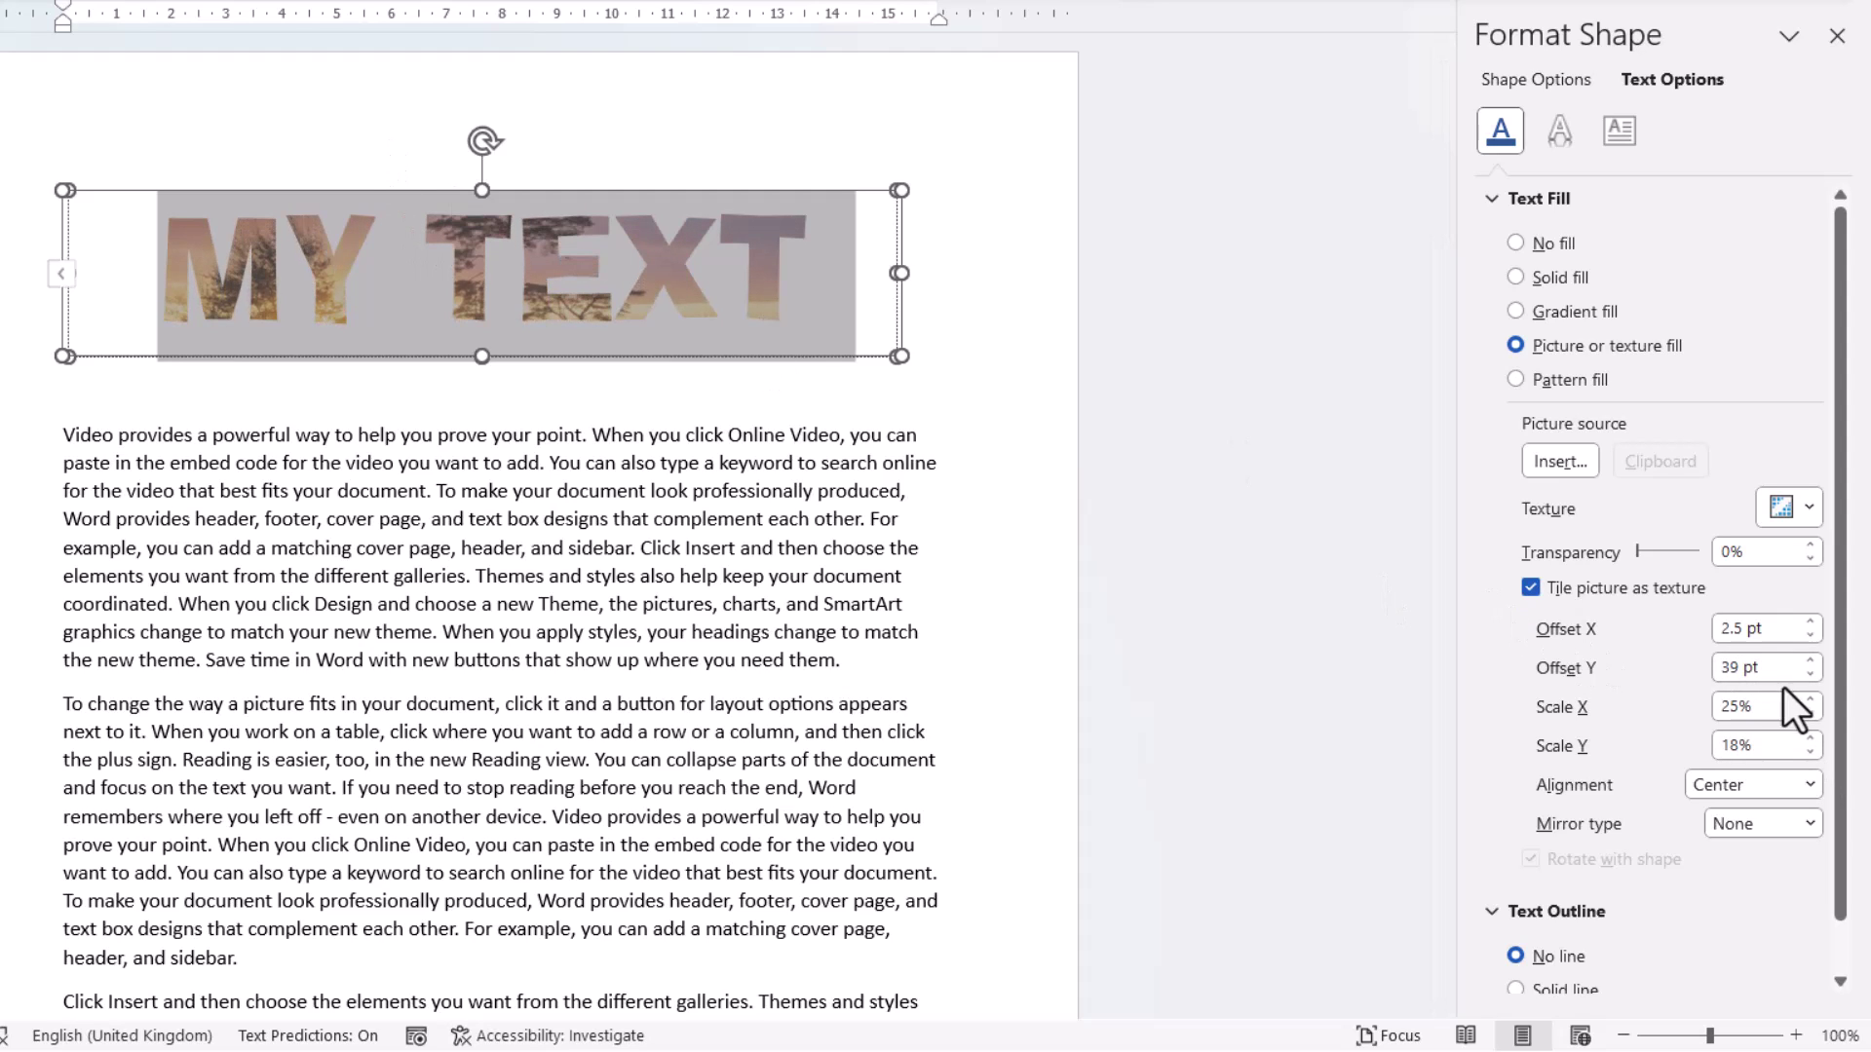
pyautogui.click(1806, 715)
pyautogui.click(1805, 715)
pyautogui.click(1802, 715)
pyautogui.click(1803, 715)
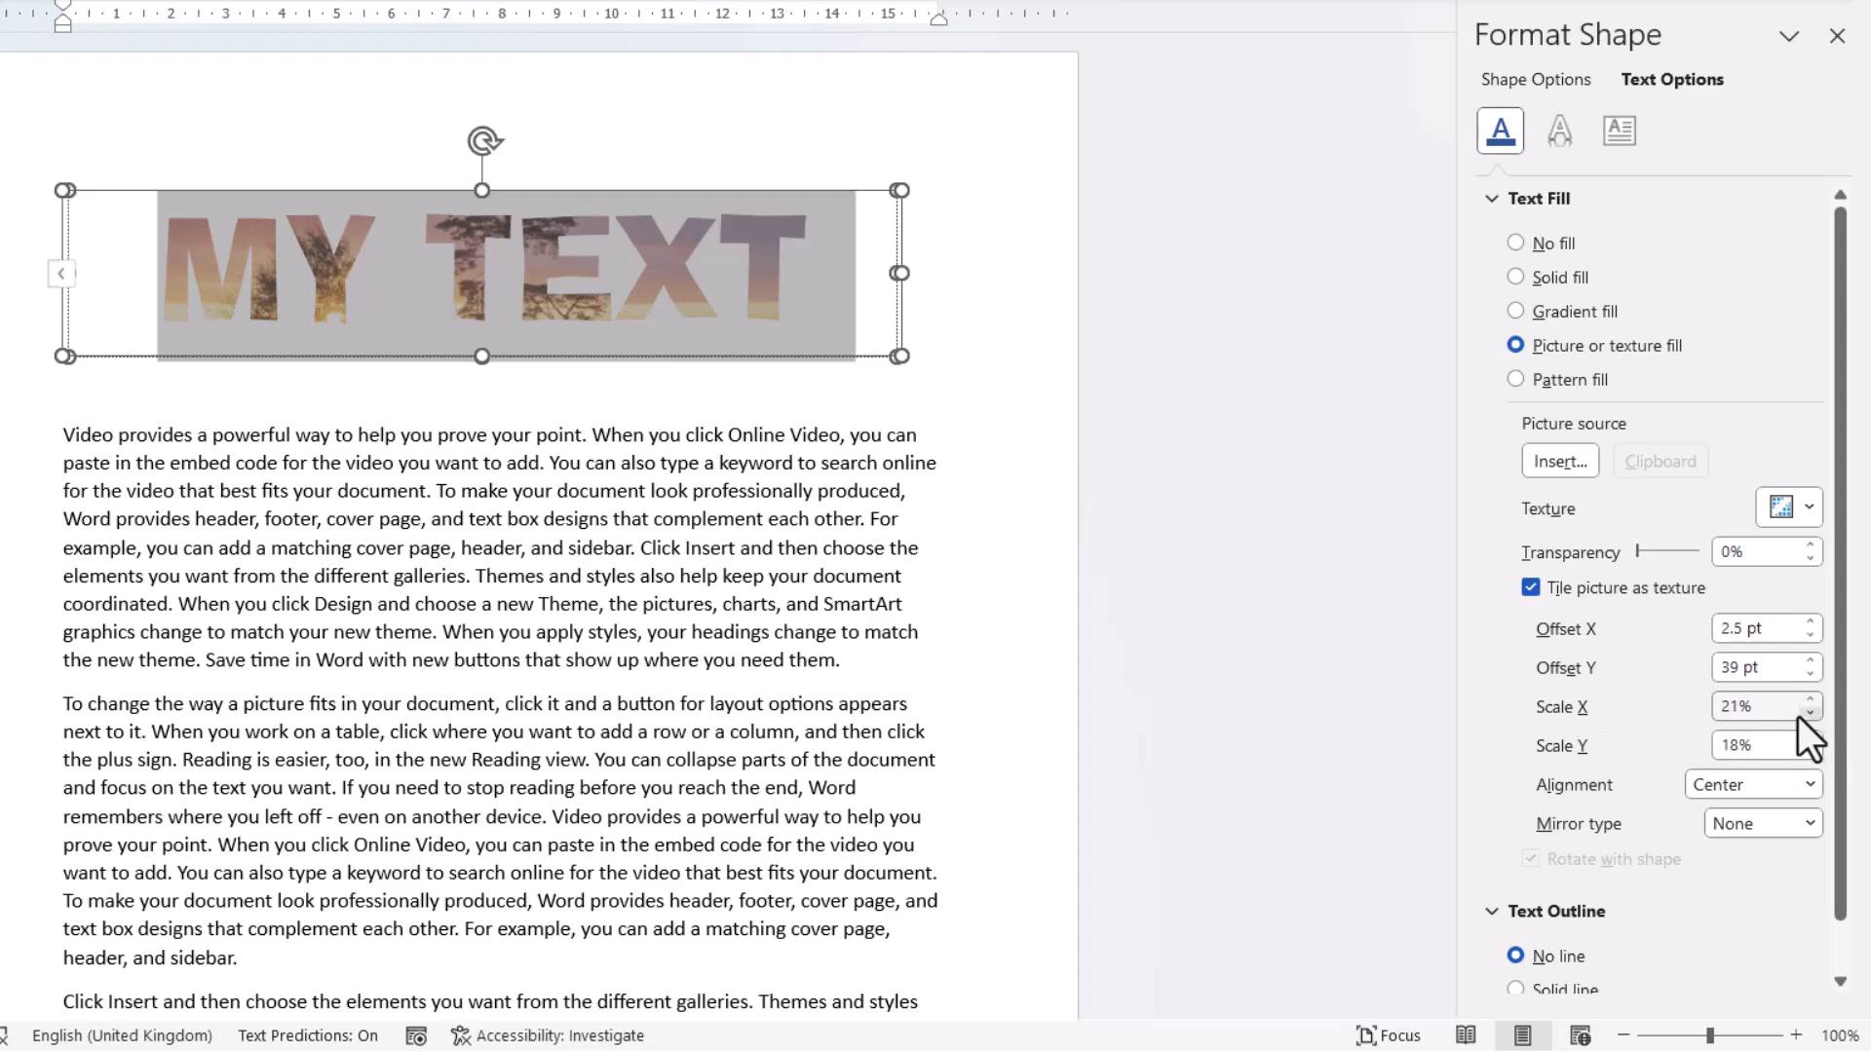
pyautogui.click(1799, 715)
pyautogui.click(1798, 715)
pyautogui.click(1798, 715)
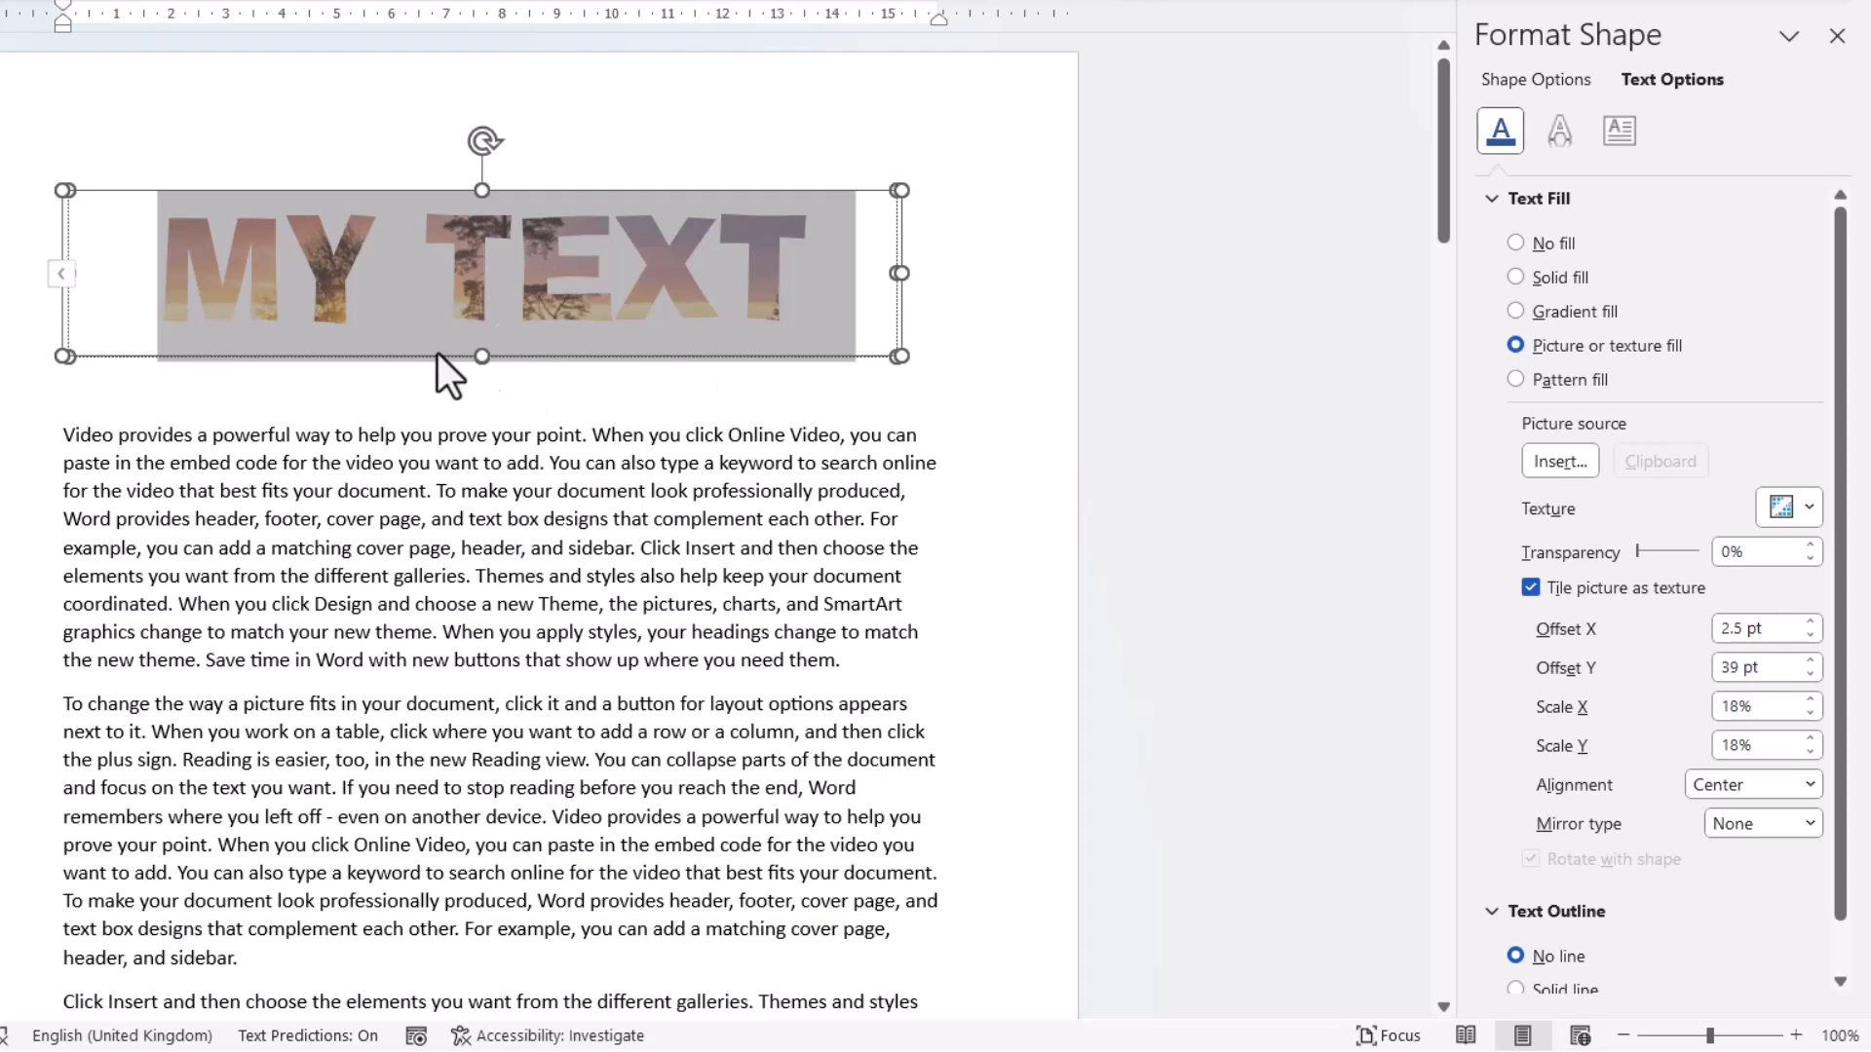
# - Replace MY TEXT with WARM & COLD on two lines, then select the word COLD
pyautogui.click(312, 276)
pyautogui.moveTo(167, 262); pyautogui.dragTo(686, 263)
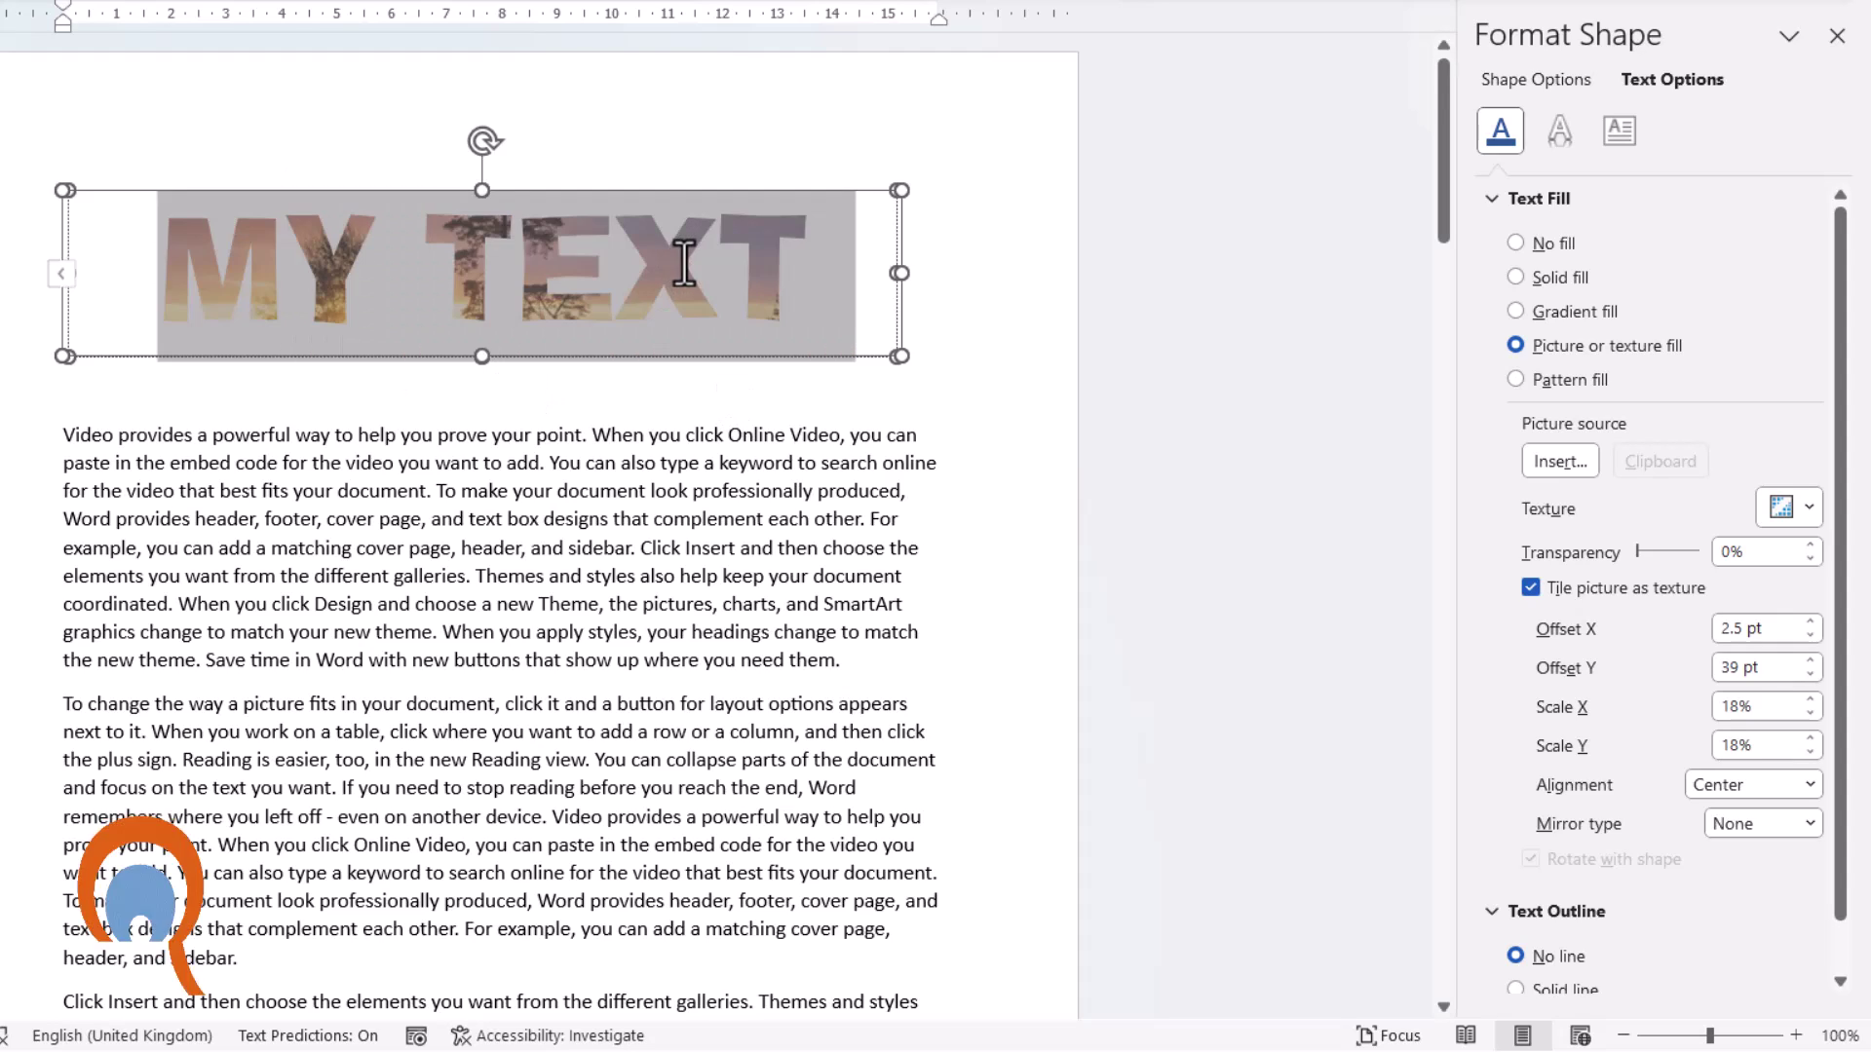
pyautogui.write('WA')
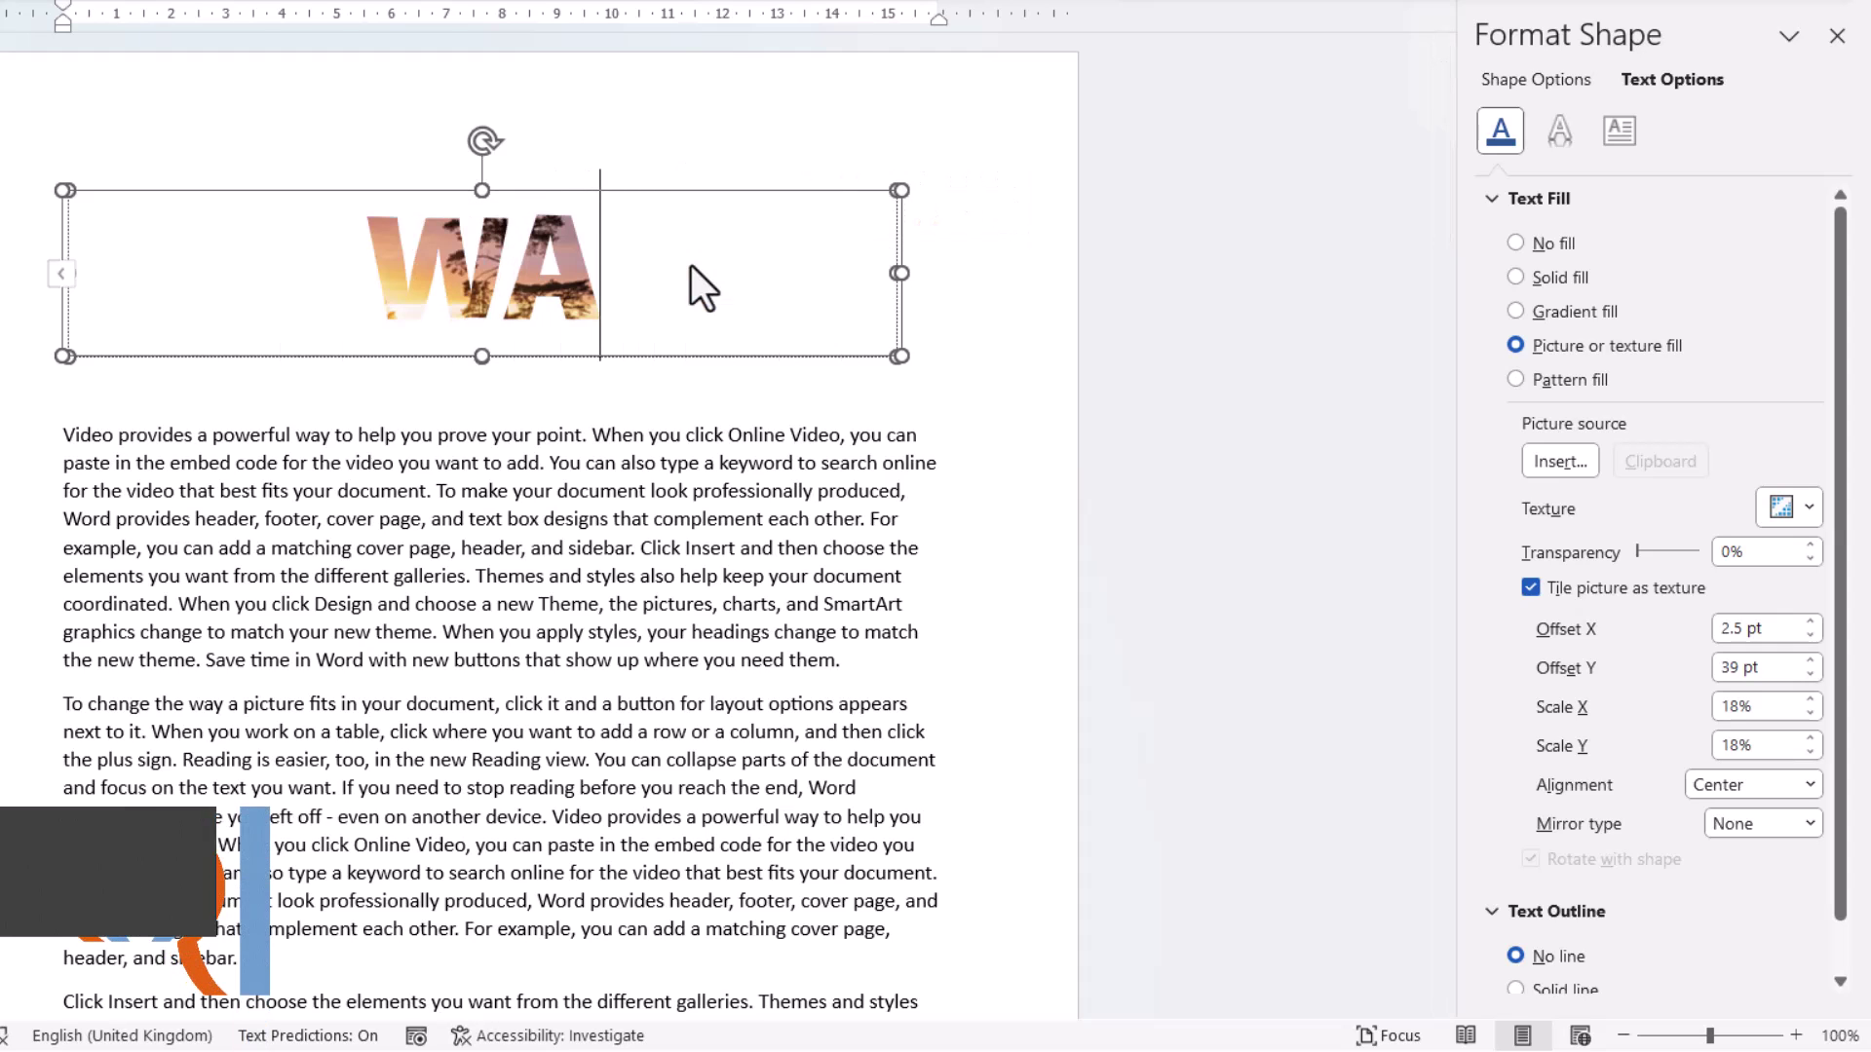
pyautogui.write('RM &')
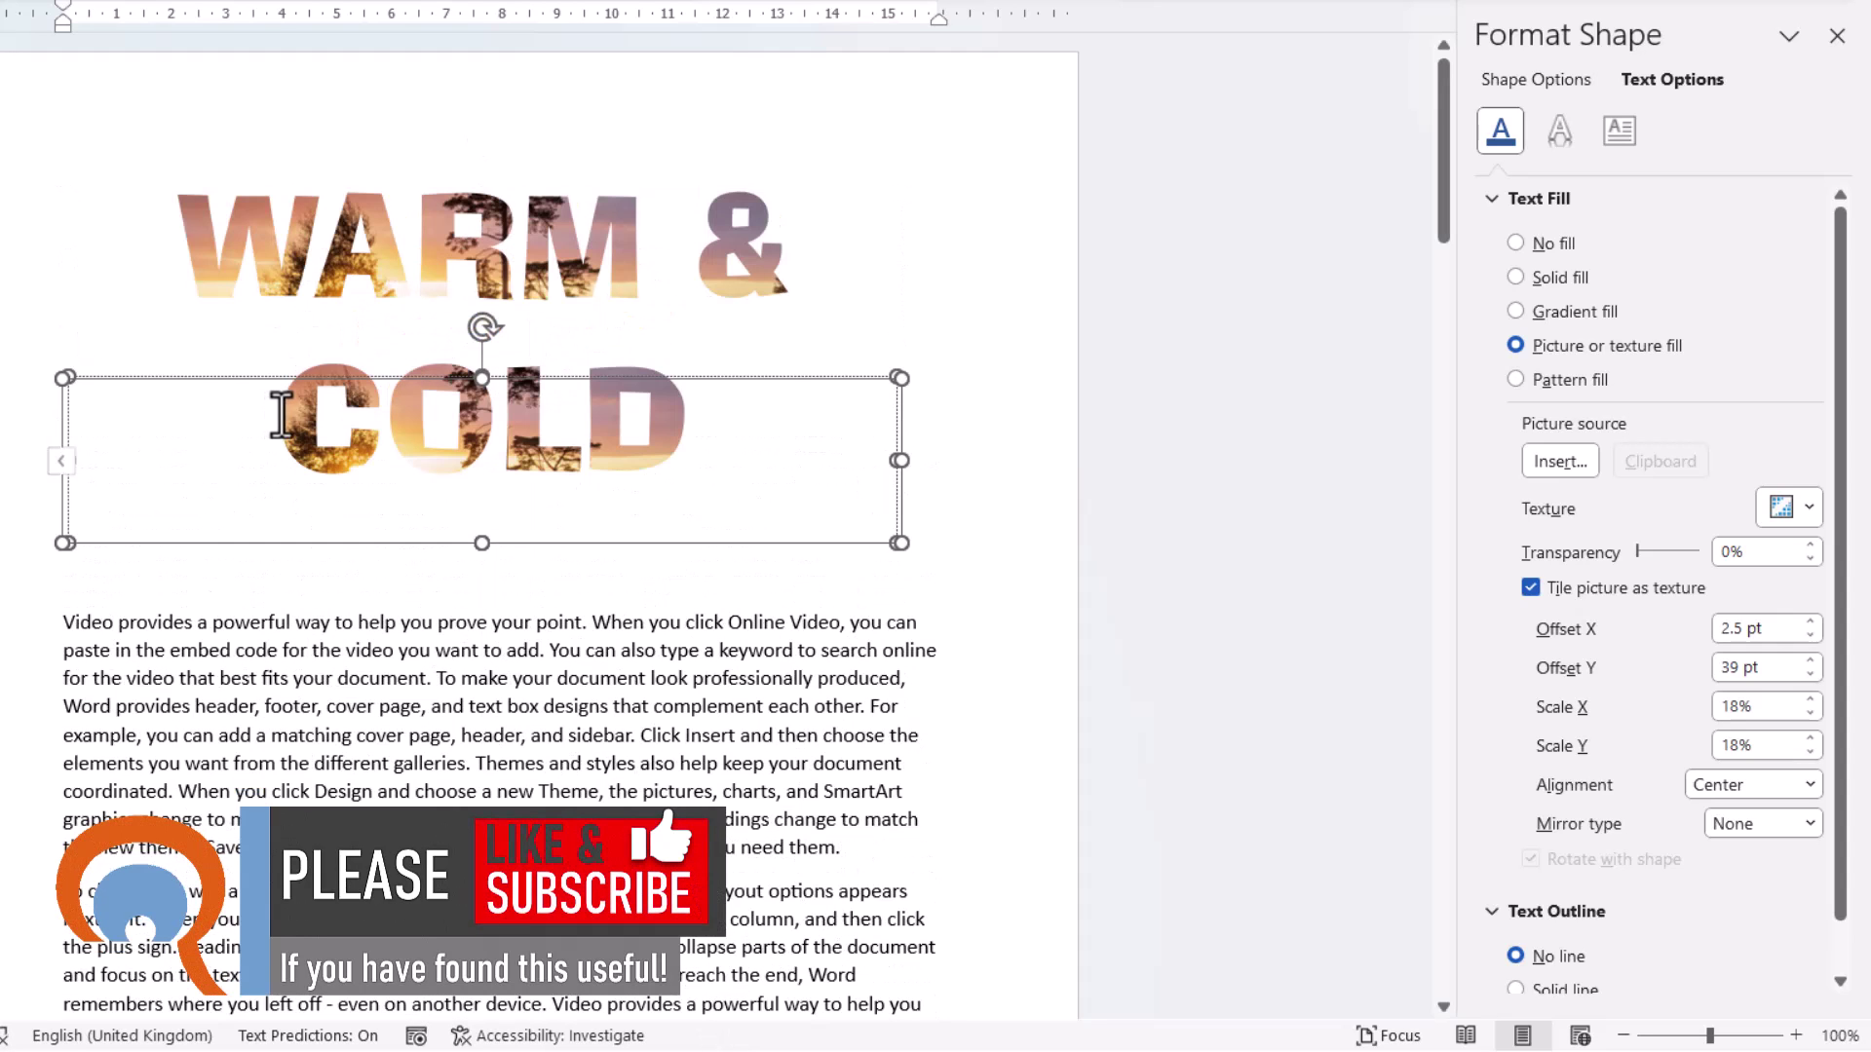
pyautogui.moveTo(283, 413); pyautogui.dragTo(688, 408)
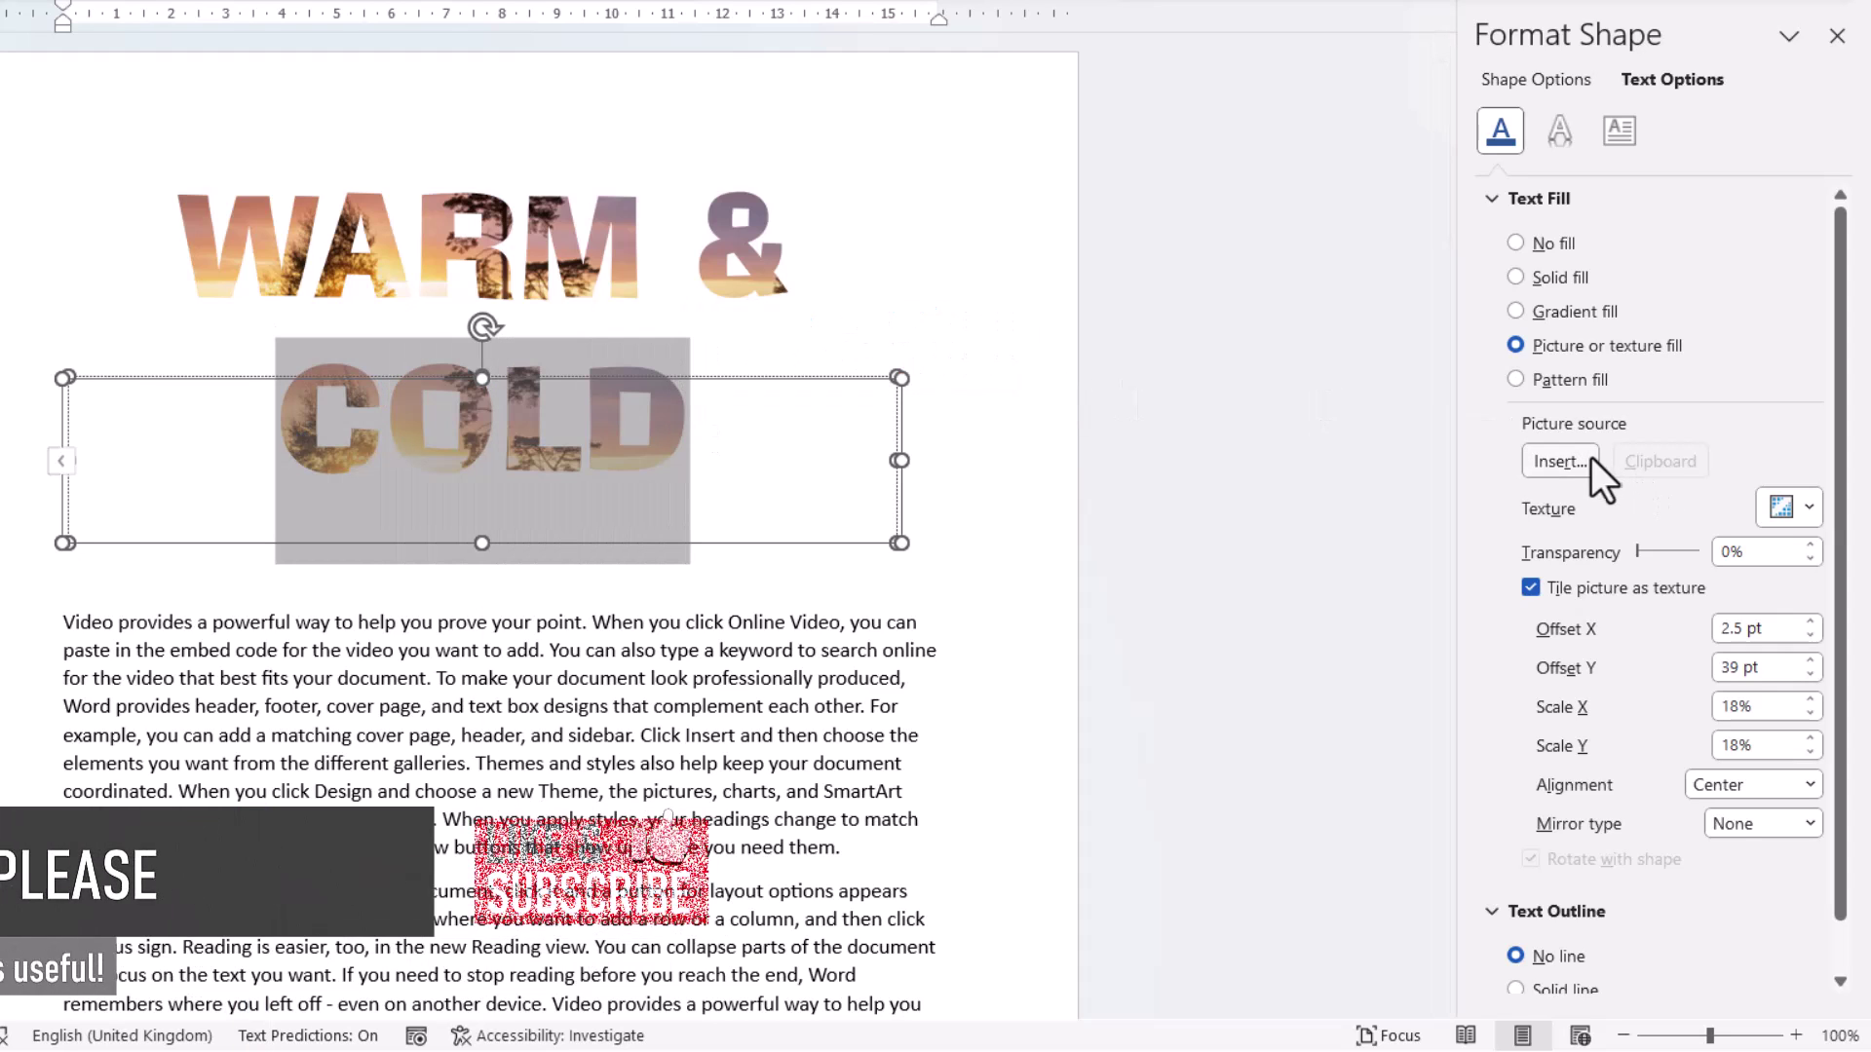
pyautogui.click(1554, 461)
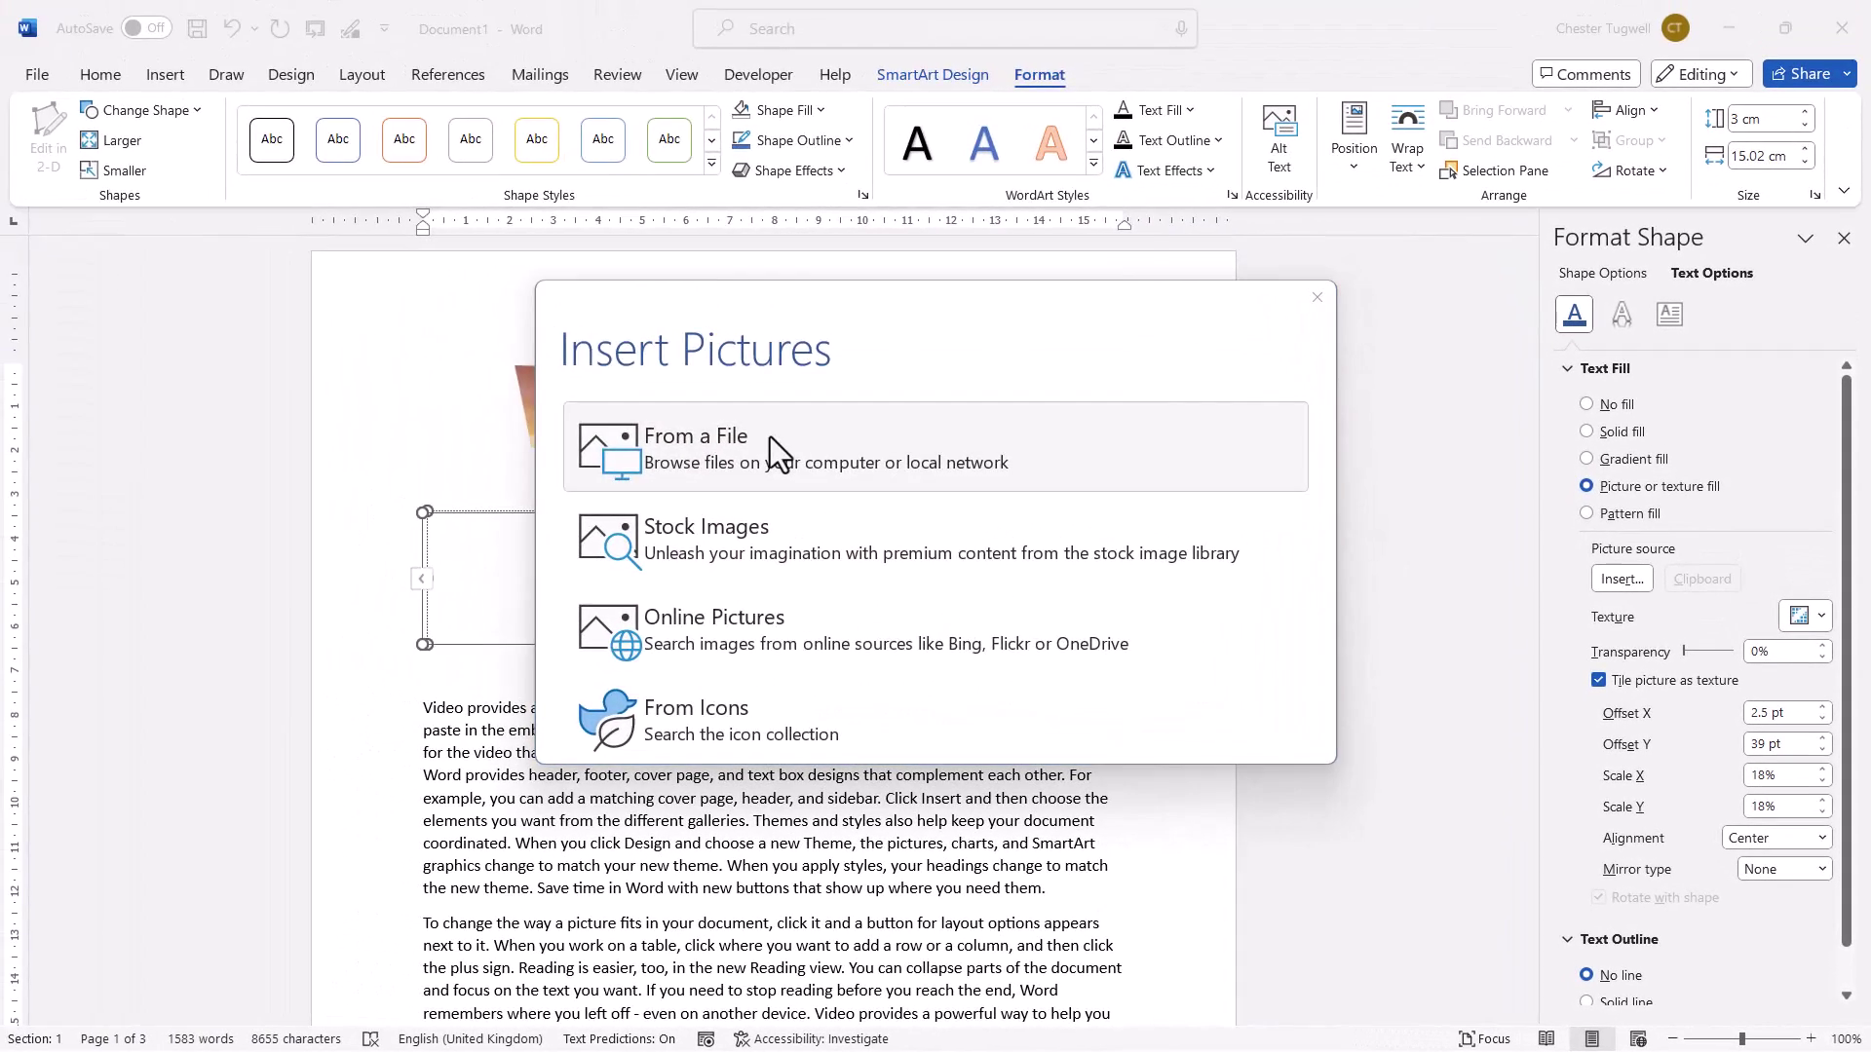
pyautogui.click(770, 437)
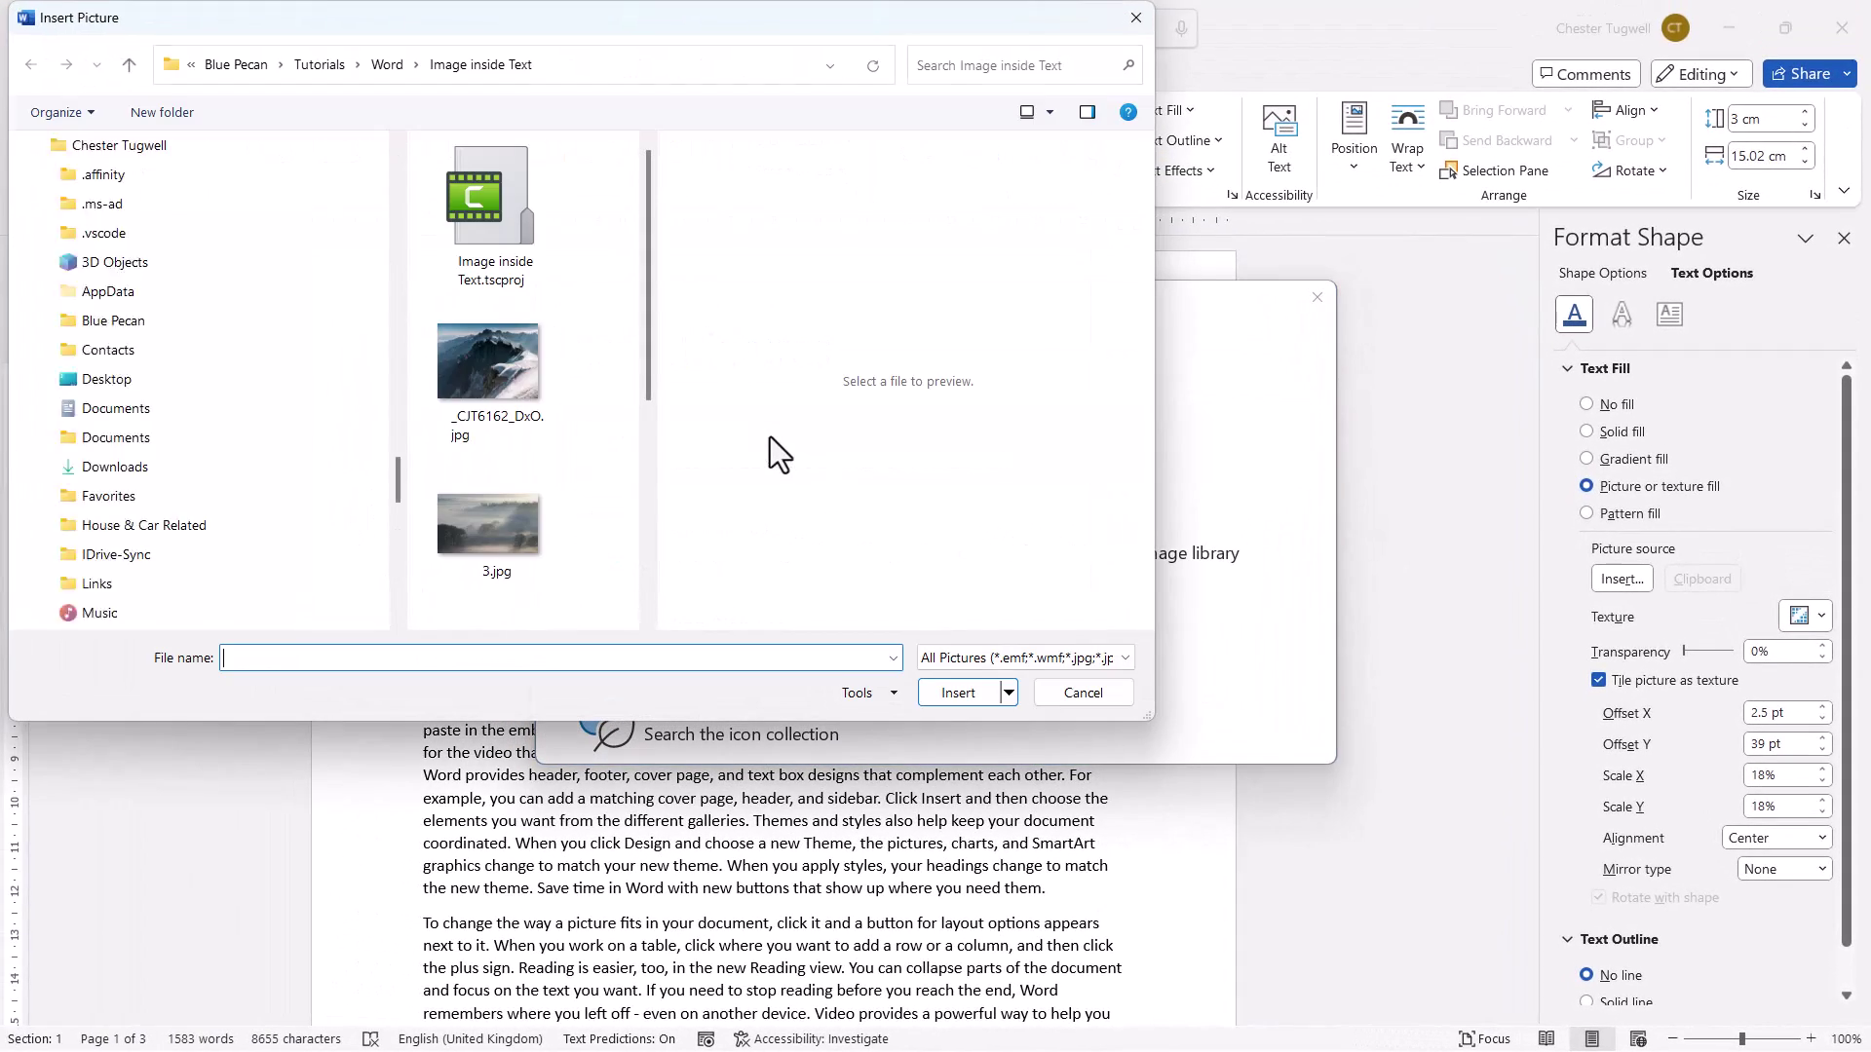
pyautogui.moveTo(648, 372); pyautogui.dragTo(646, 522)
pyautogui.click(475, 336)
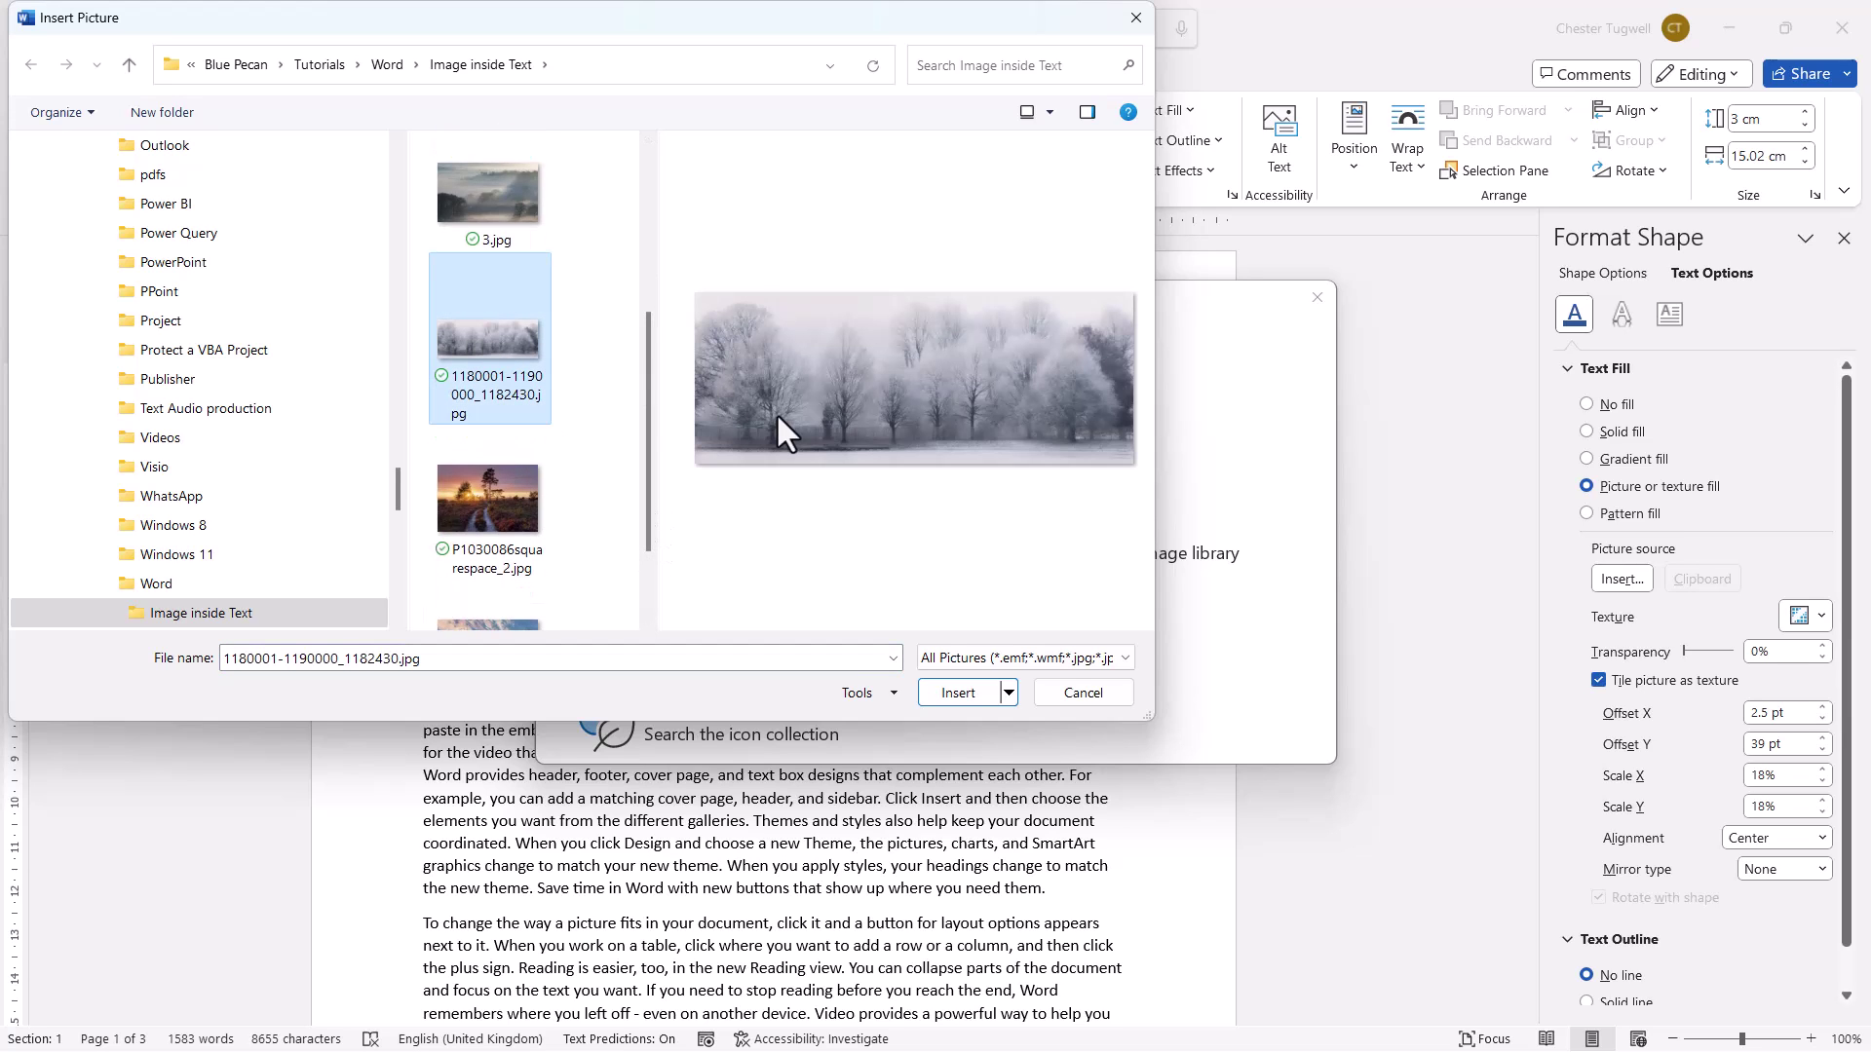
pyautogui.click(965, 692)
pyautogui.click(1061, 602)
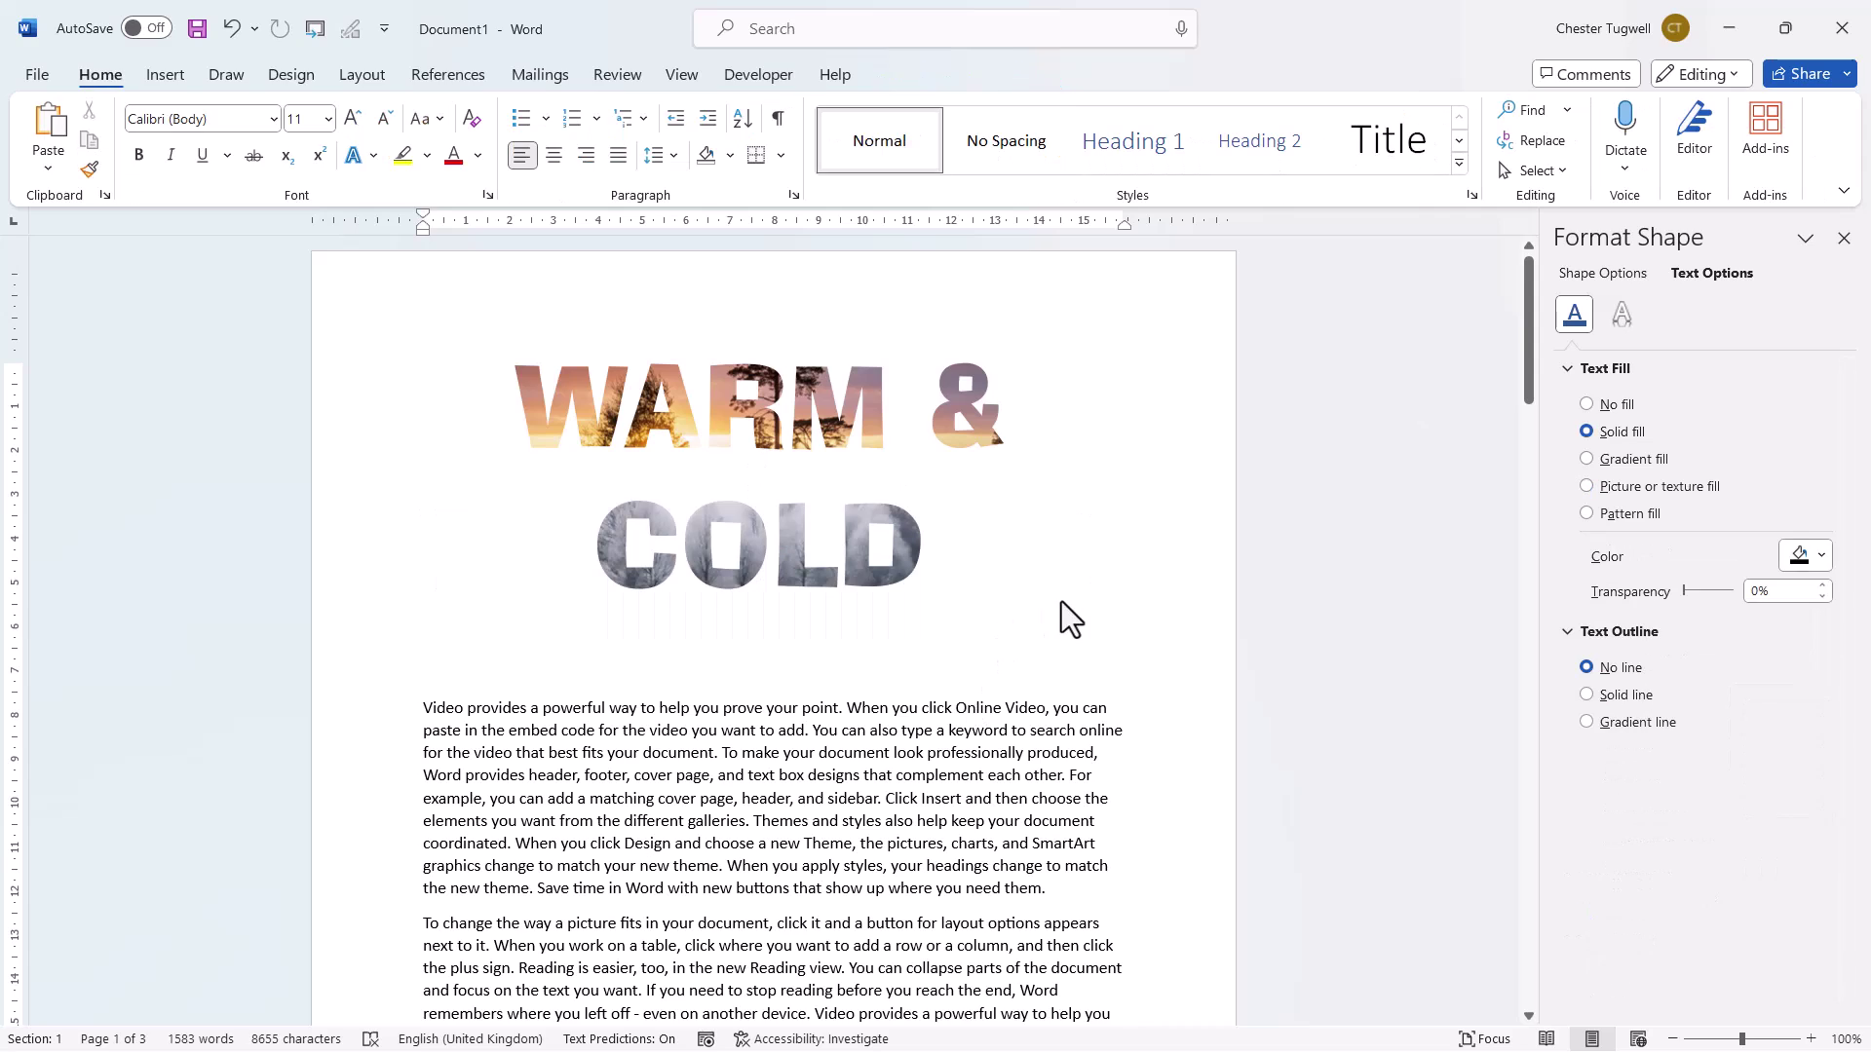